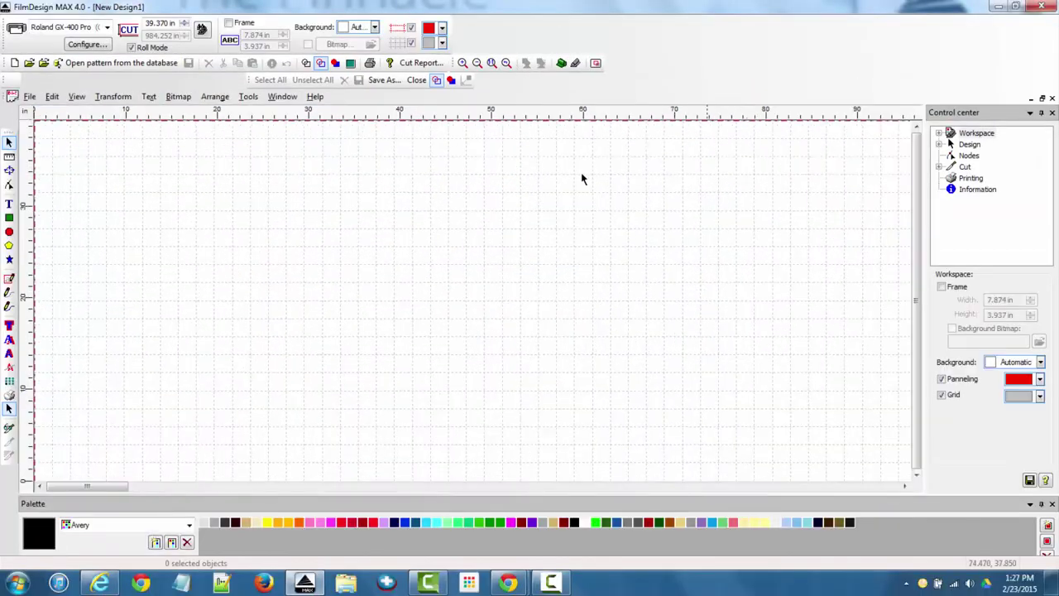
Move the drawing toolbar up against the menu bar and expand the Workspace and Design groups of the Control center.
left_click_drag(6, 134, 10, 98)
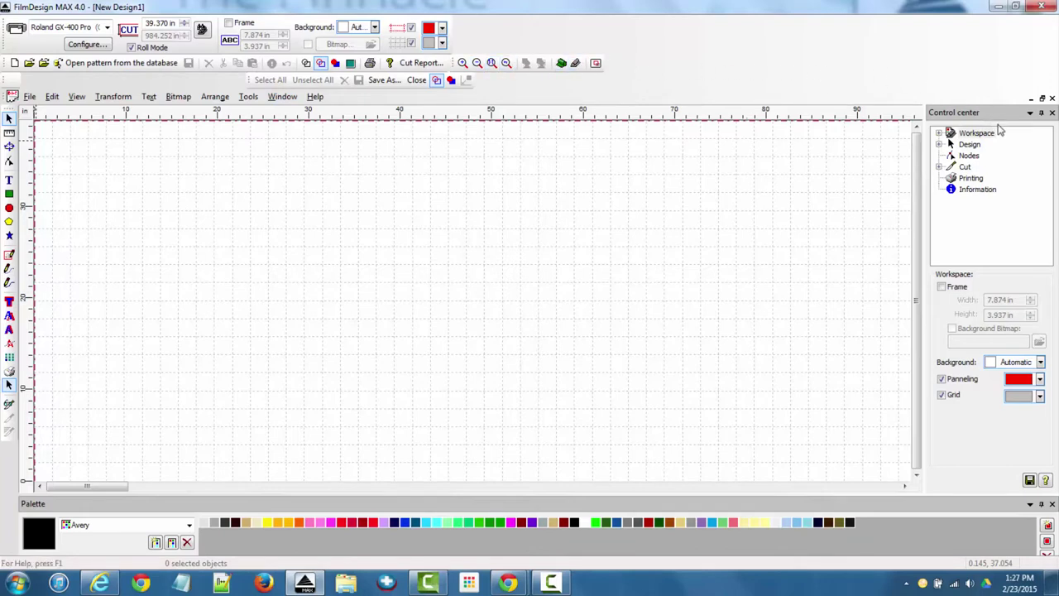
left_click(939, 133)
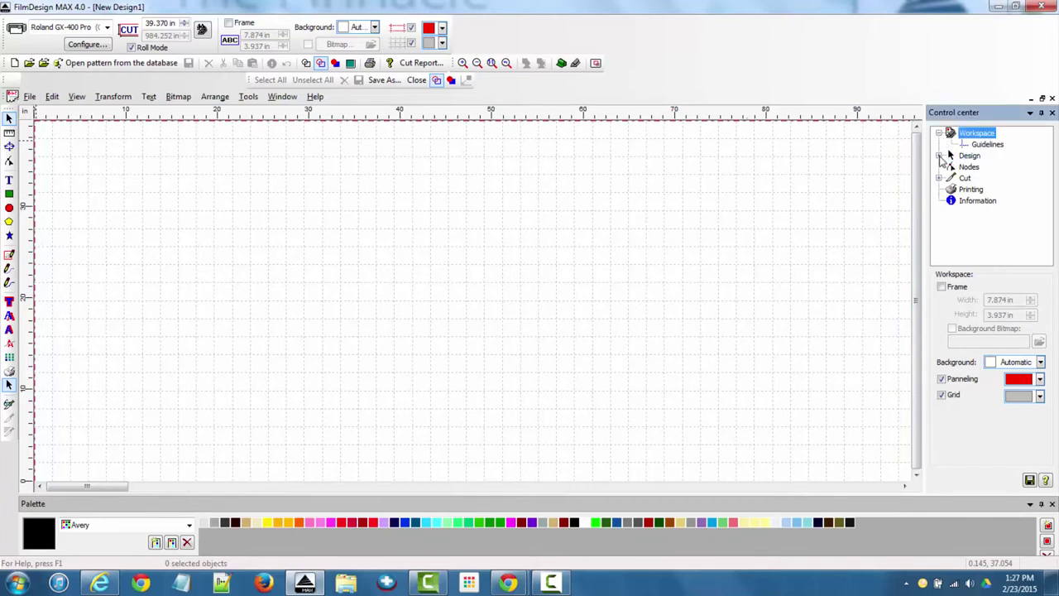
left_click(939, 155)
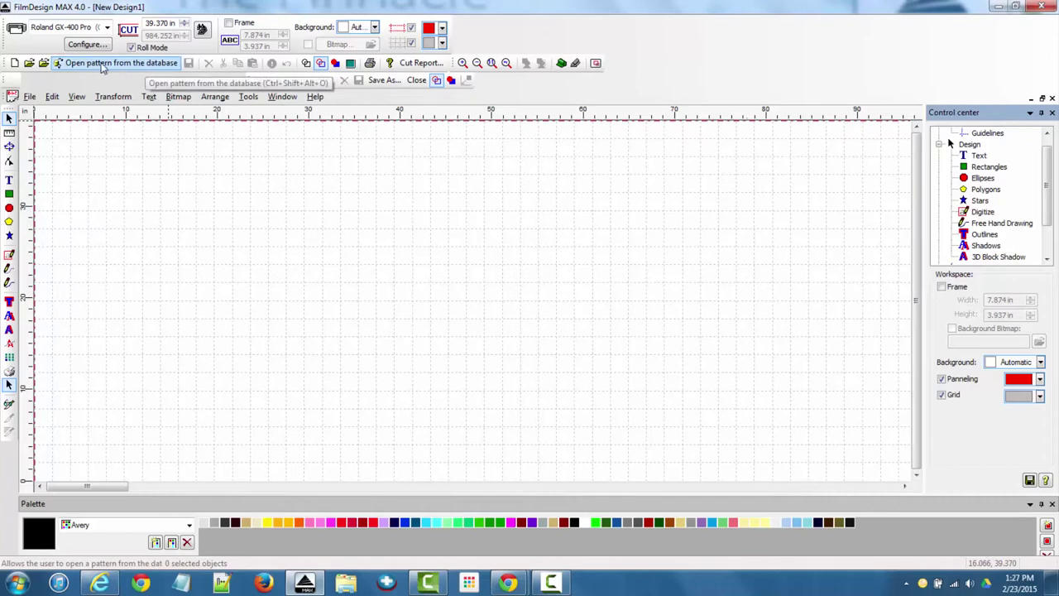
Open the pattern database, reposition its window, and check the drop-down filter before returning to the tree filter.
left_click(128, 70)
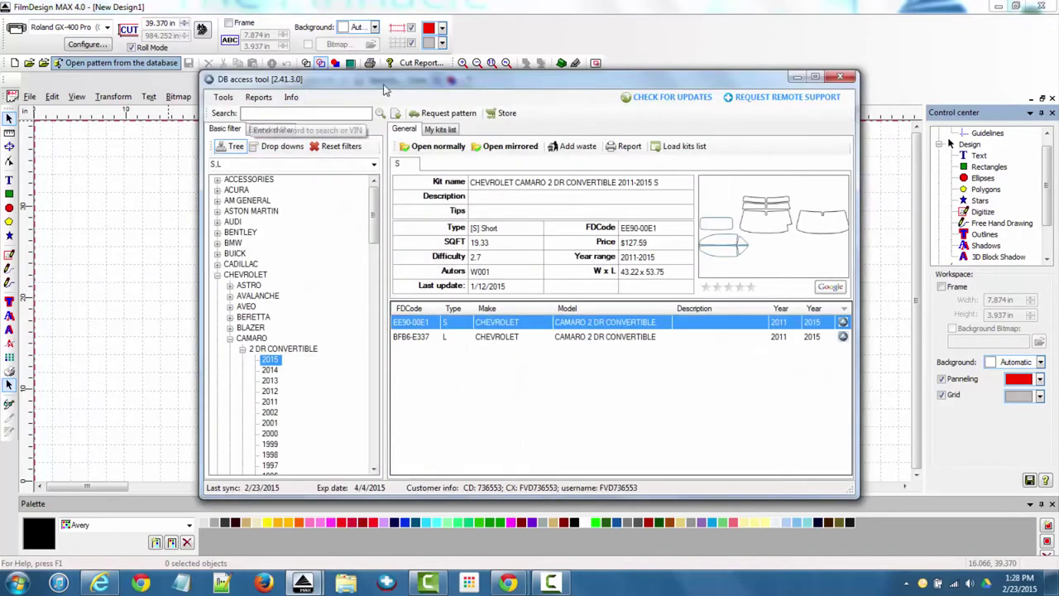
left_click_drag(465, 80, 465, 51)
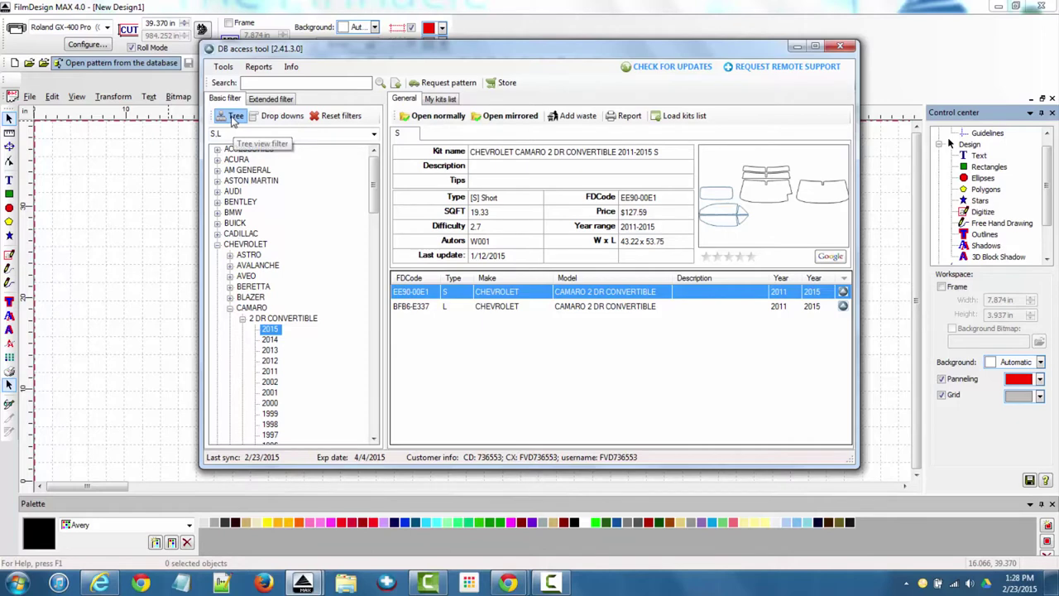
left_click(283, 119)
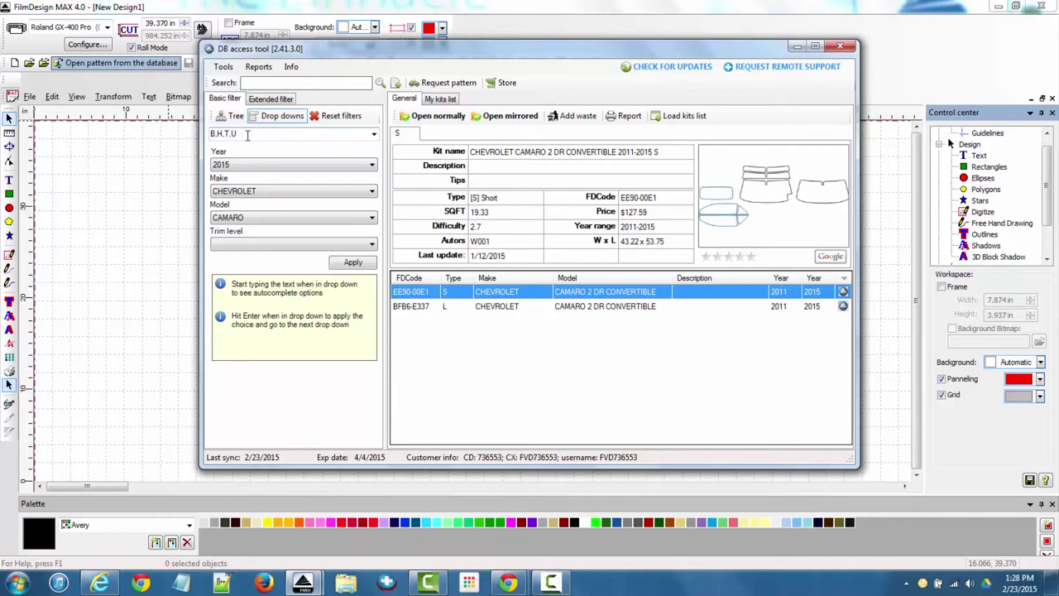
left_click(233, 116)
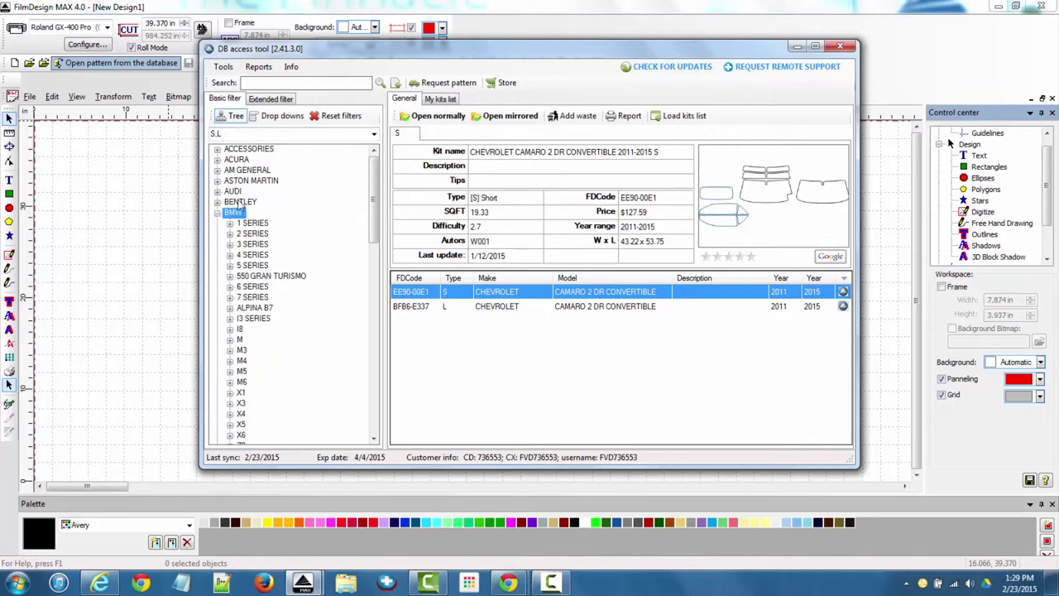
Find the 2 DR Convertible under Chevrolet Camaro in the tree and open its 2015 short (S) kit.
left_click(241, 203)
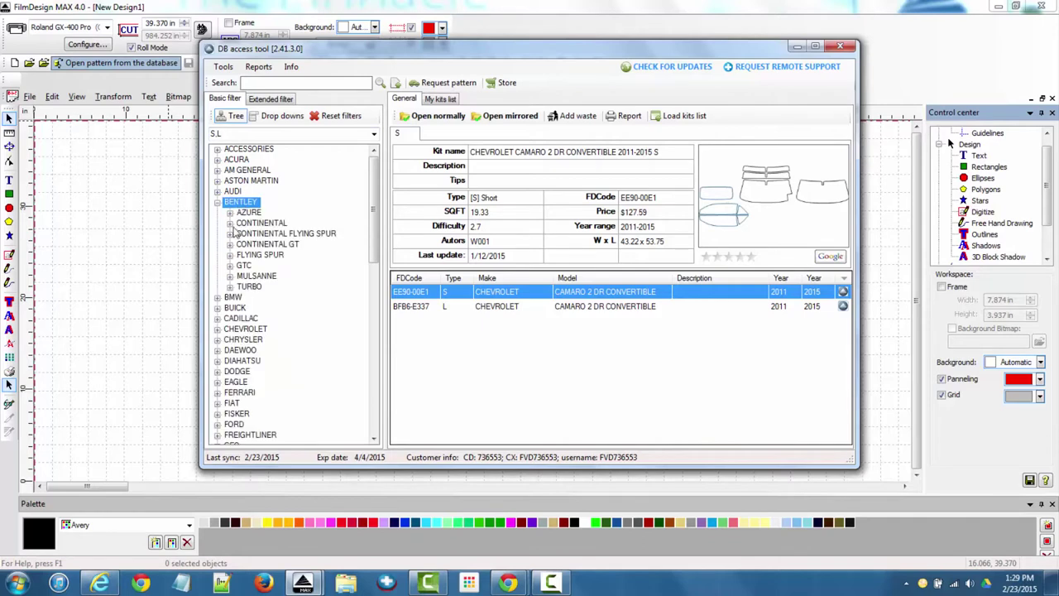
left_click(245, 329)
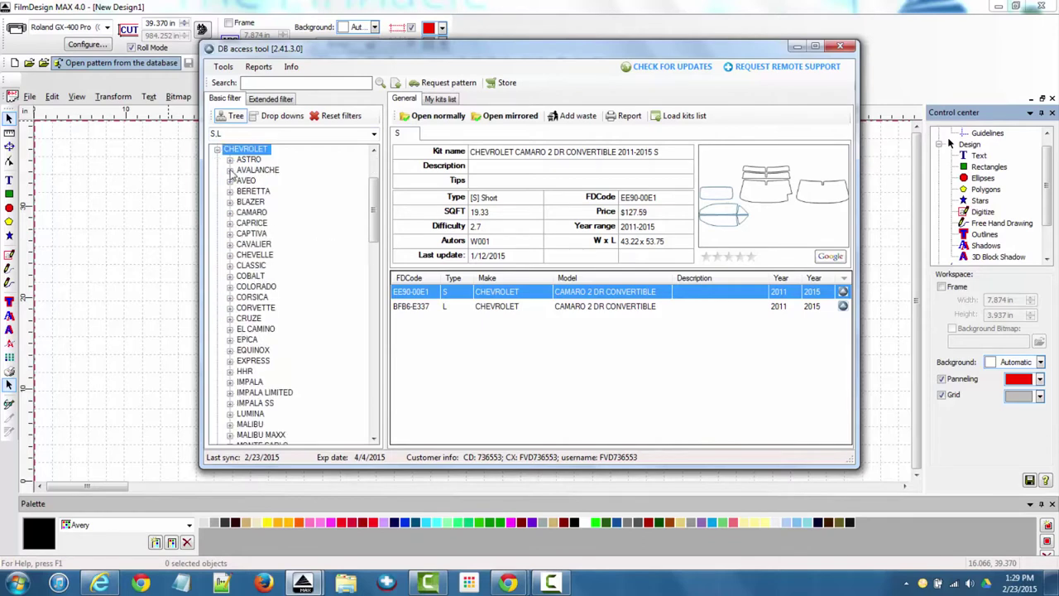
left_click(231, 213)
left_click(259, 224)
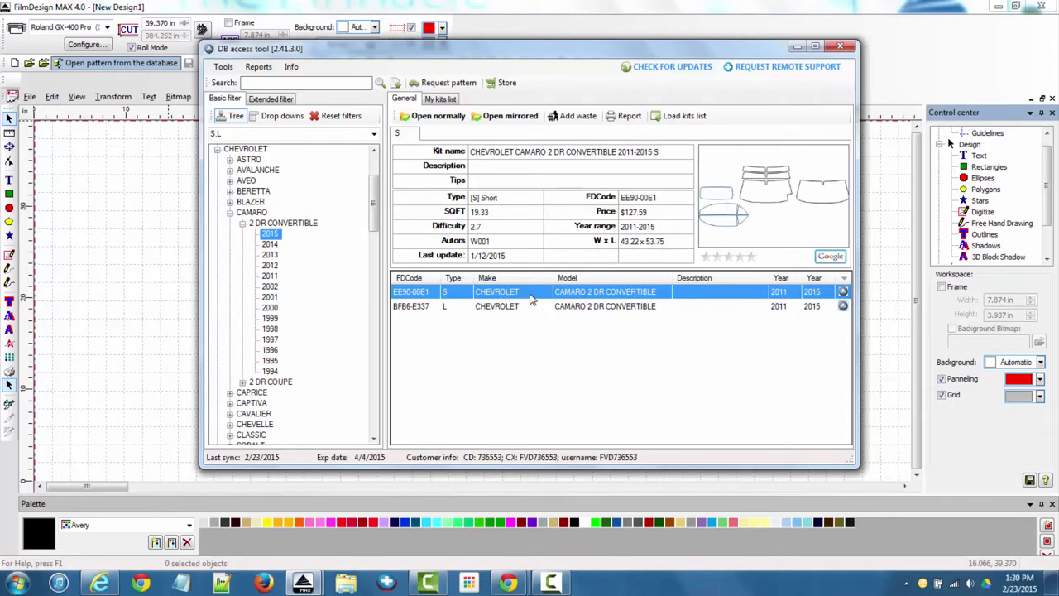
double_click(532, 299)
left_click(505, 335)
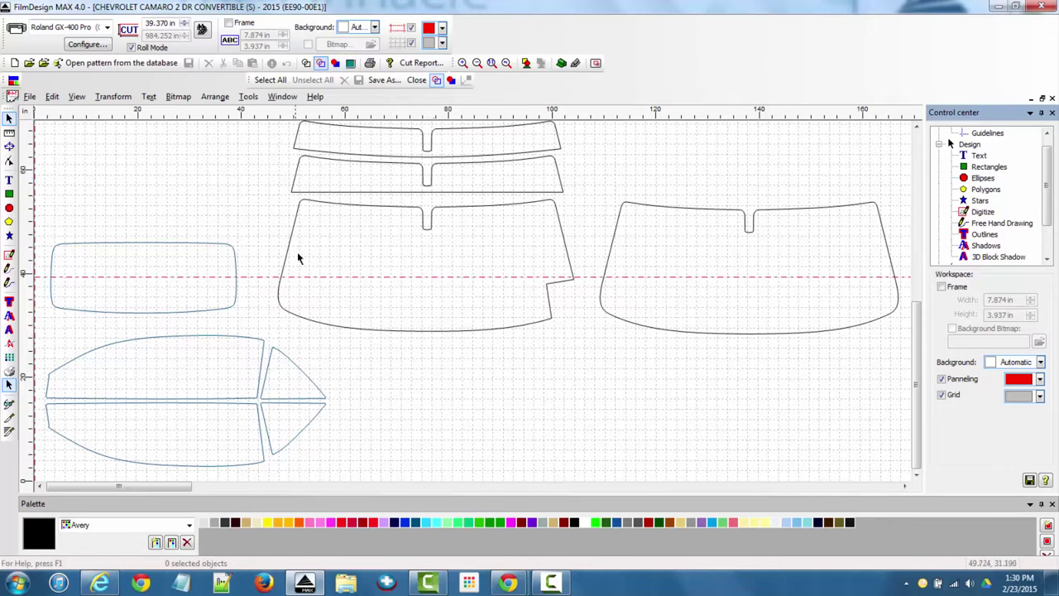
Display the pattern pieces filled with colour and select each blue window piece in turn by its interior.
left_click(335, 63)
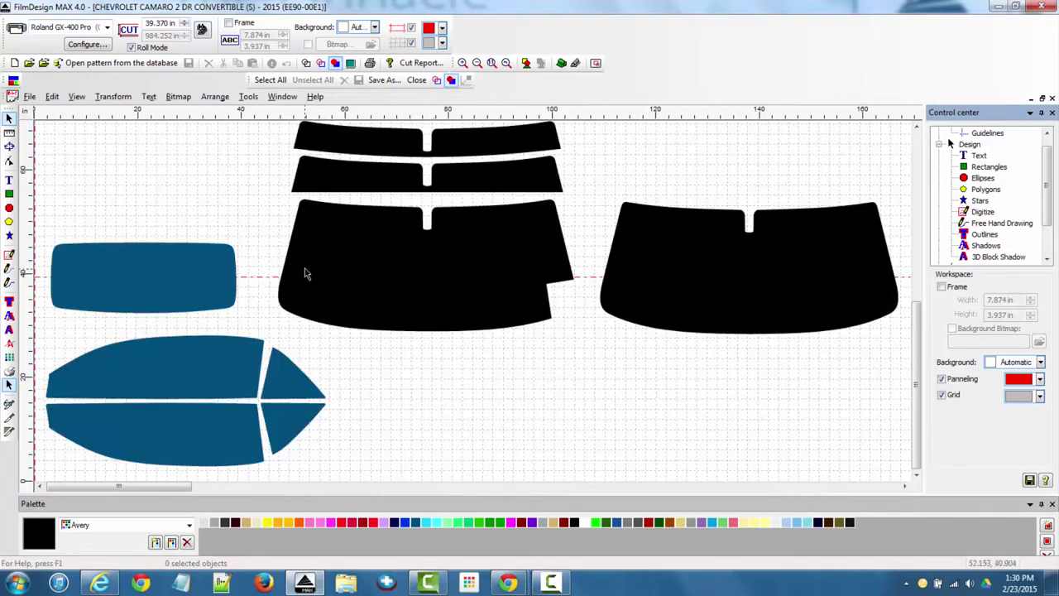
left_click(196, 278)
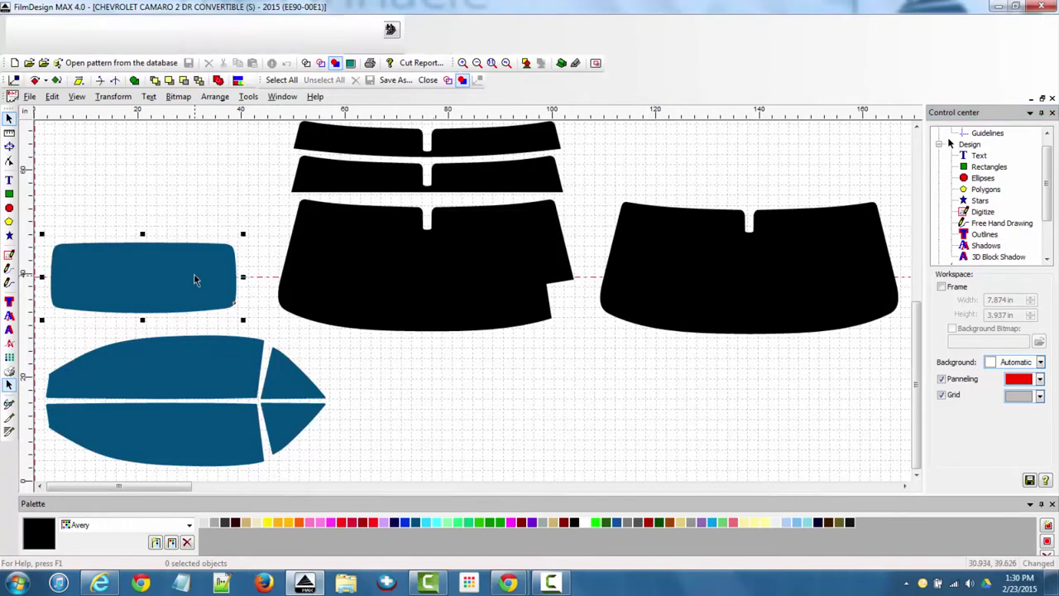
left_click(225, 374)
left_click(222, 429)
left_click(292, 427)
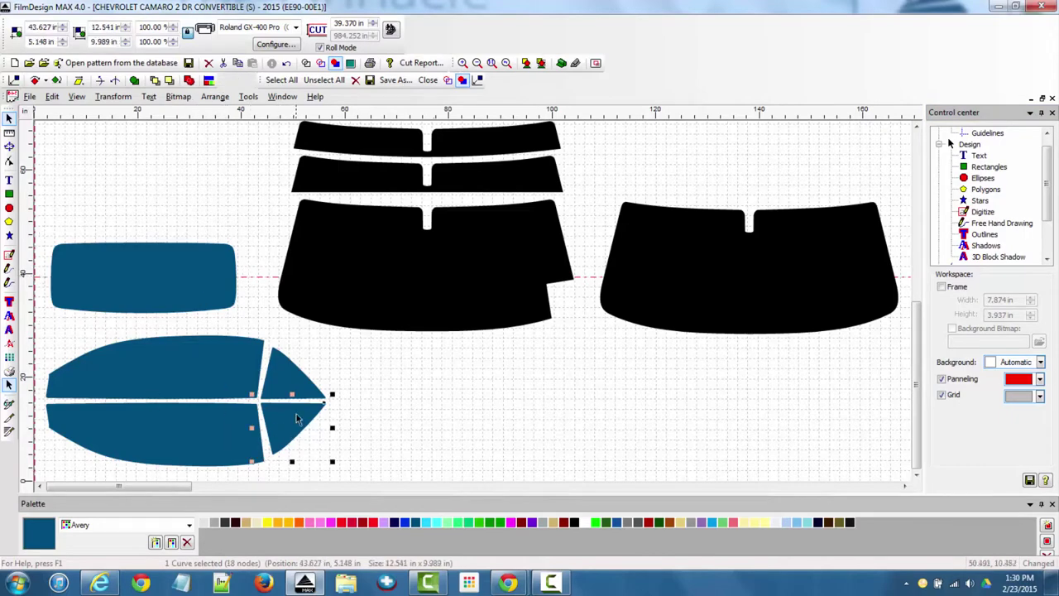
left_click(295, 382)
Return to the outline display and select blue and black pattern pieces one by one by their edges.
left_click(320, 63)
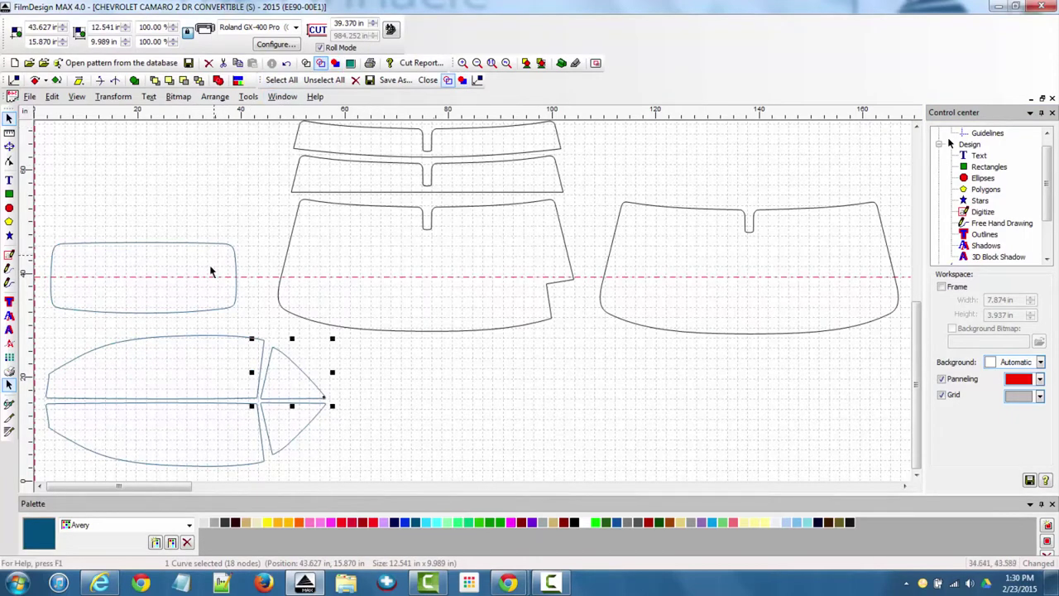
left_click(220, 316)
left_click(218, 312)
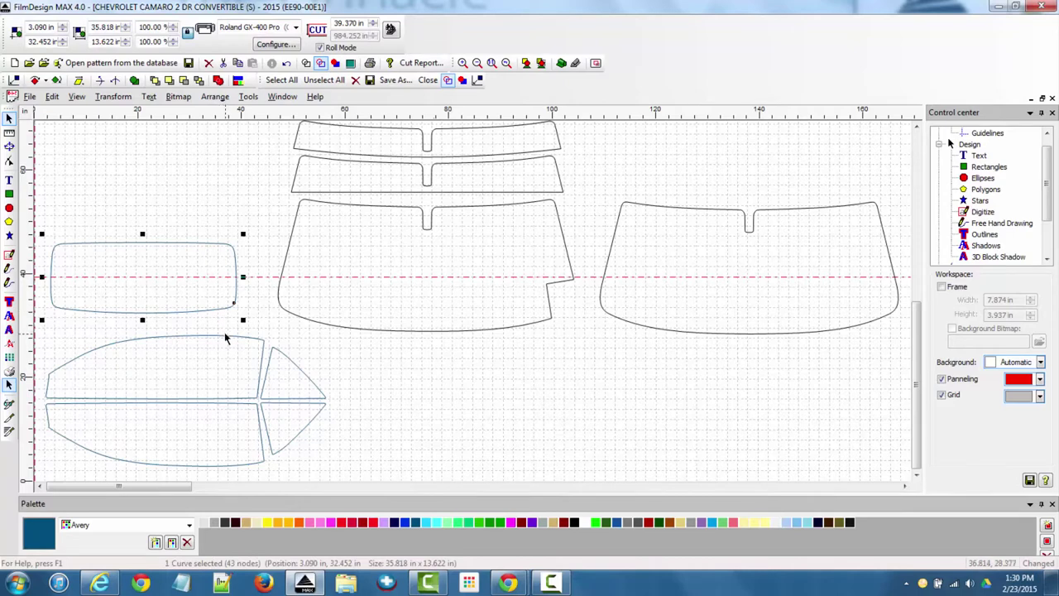
left_click(243, 347)
left_click(289, 364)
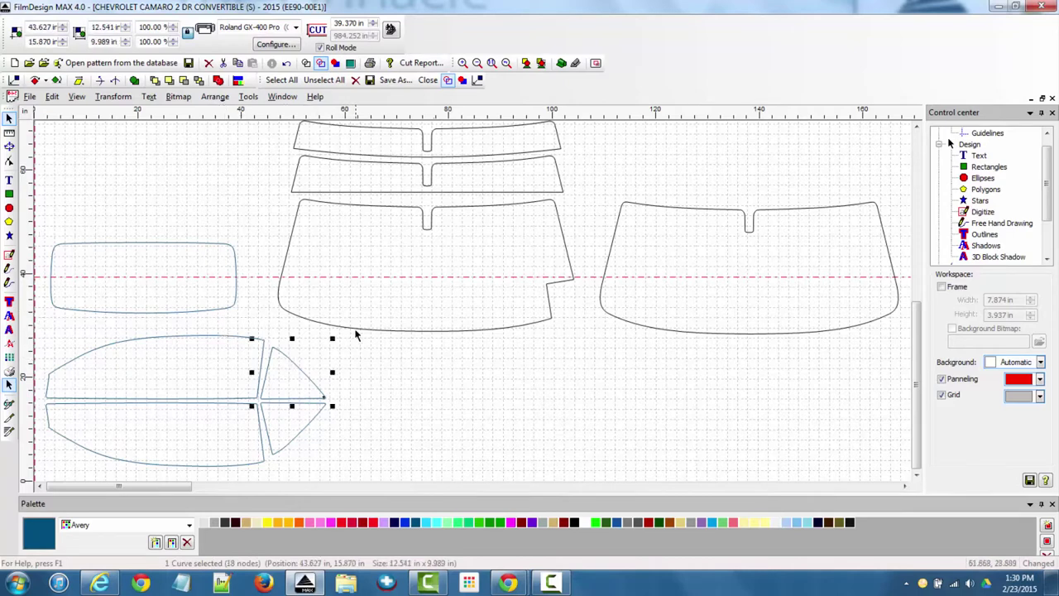
left_click(359, 331)
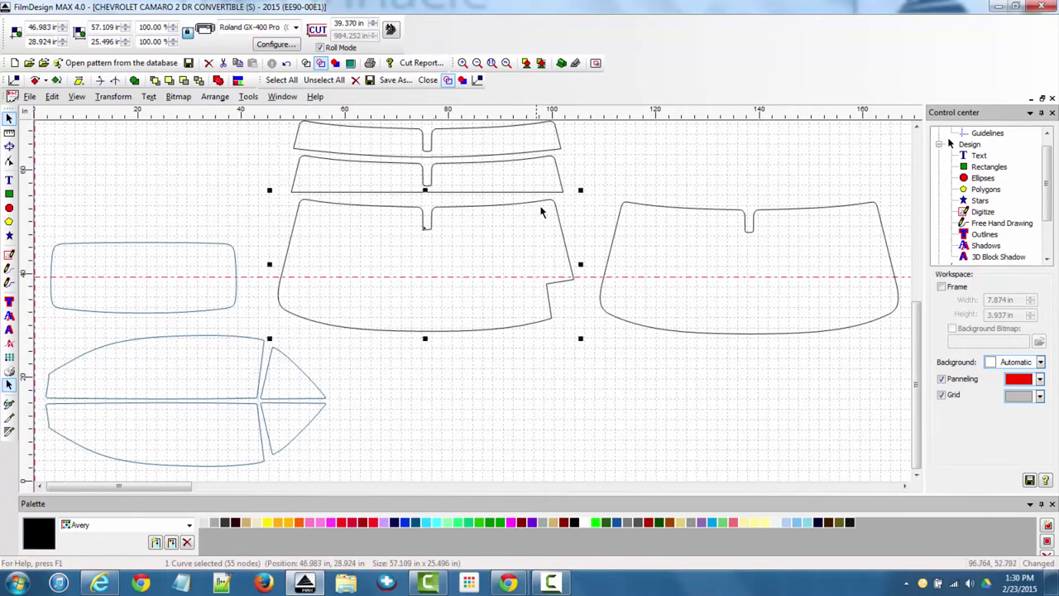
left_click(637, 207)
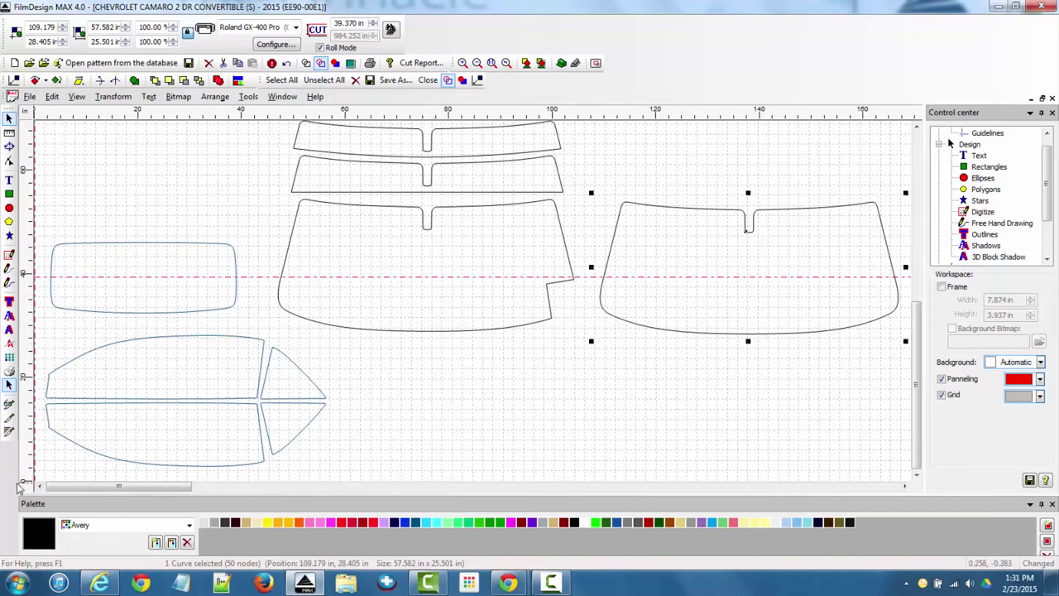
Preview a cut of the four side-window pieces, review the Panneling, General and Options cut settings, and return to the design without cutting.
left_click_drag(25, 485, 352, 304)
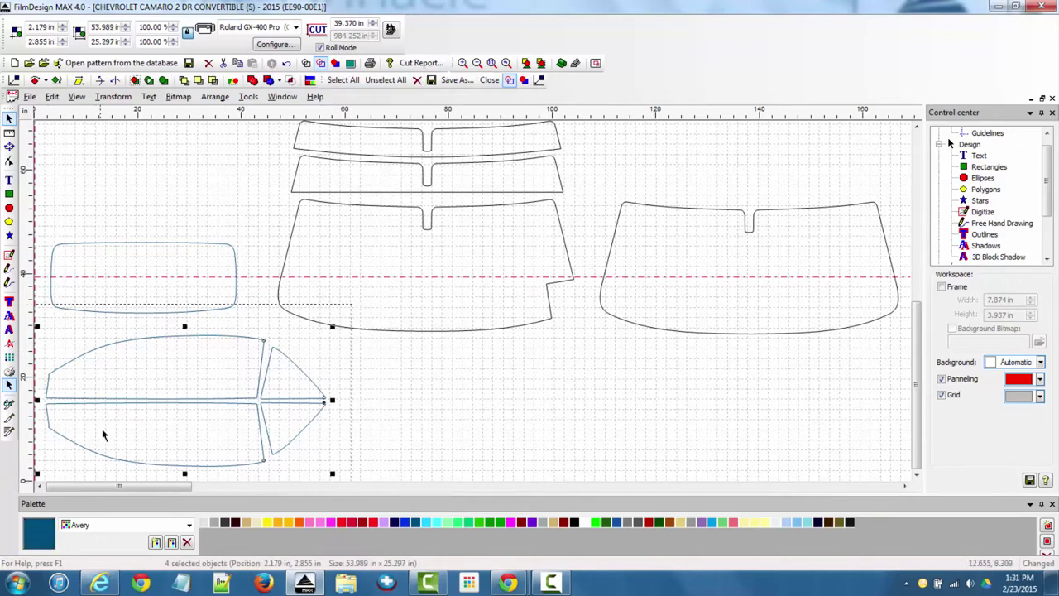
left_click(10, 403)
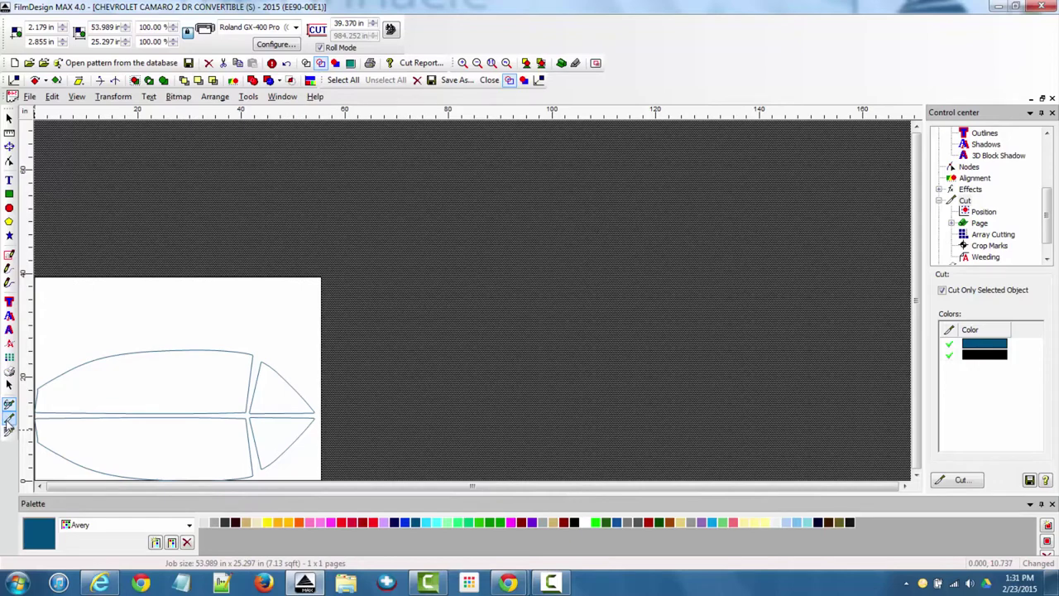
left_click(10, 419)
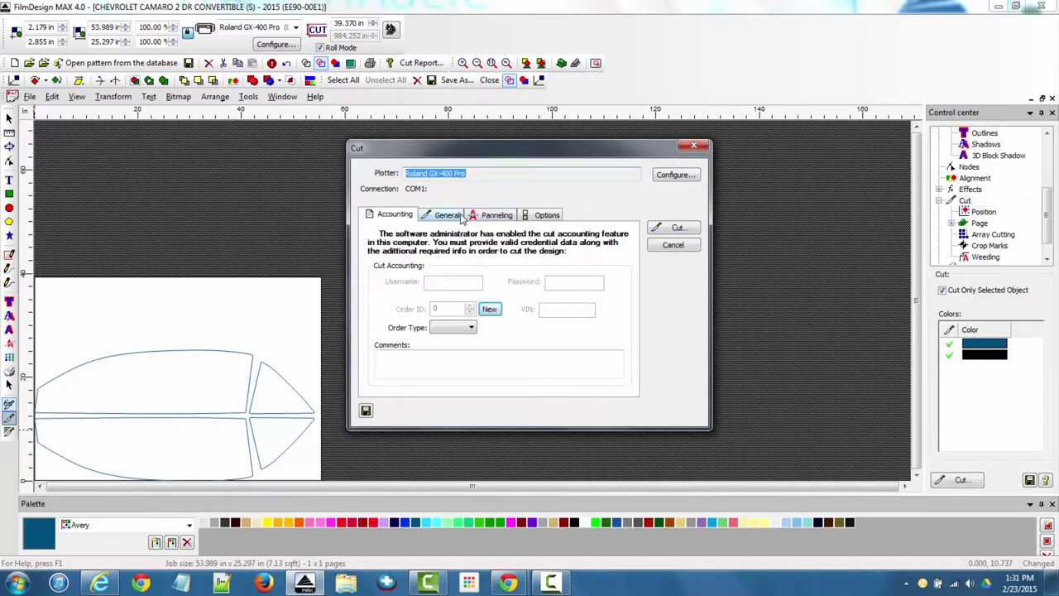
left_click(491, 217)
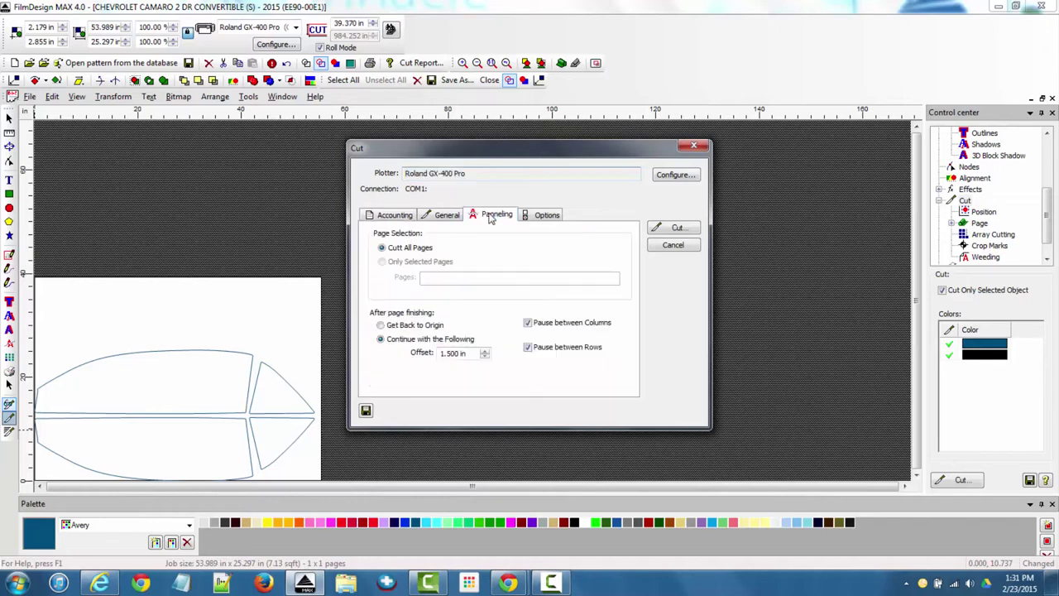
left_click(446, 219)
left_click(554, 219)
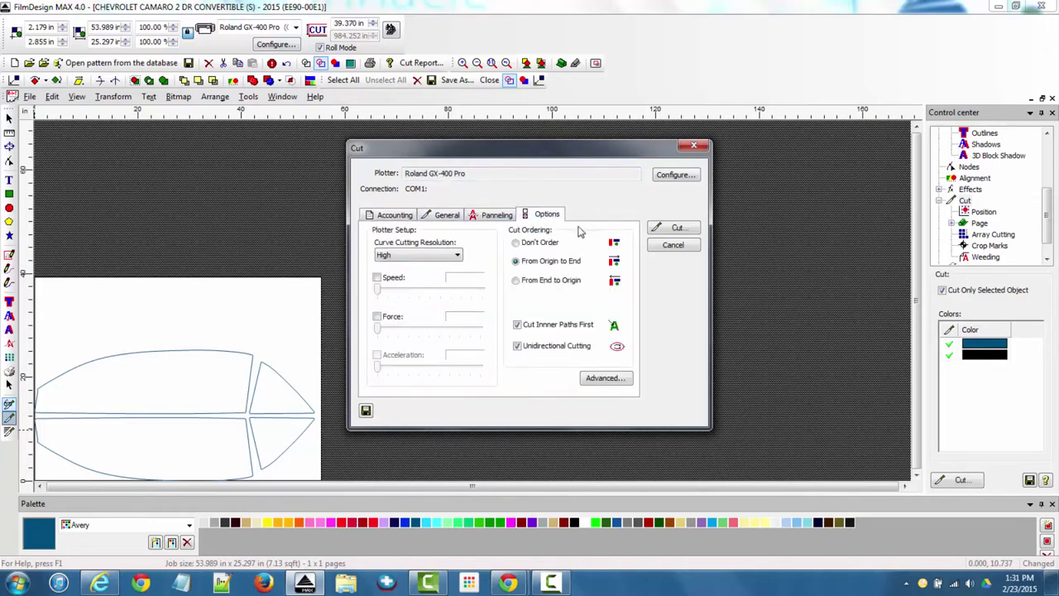
left_click(672, 248)
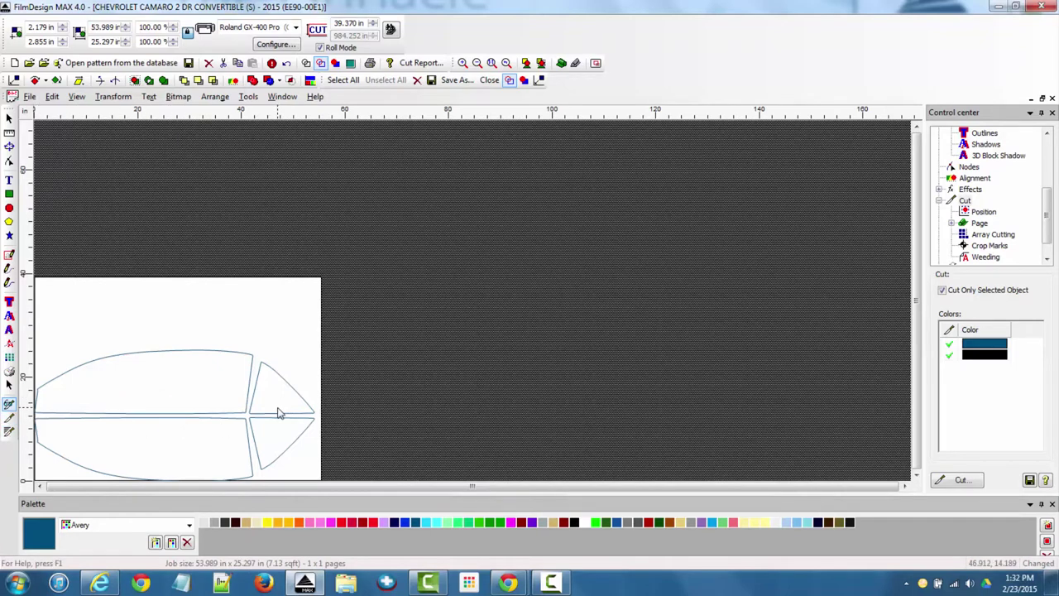
left_click(10, 119)
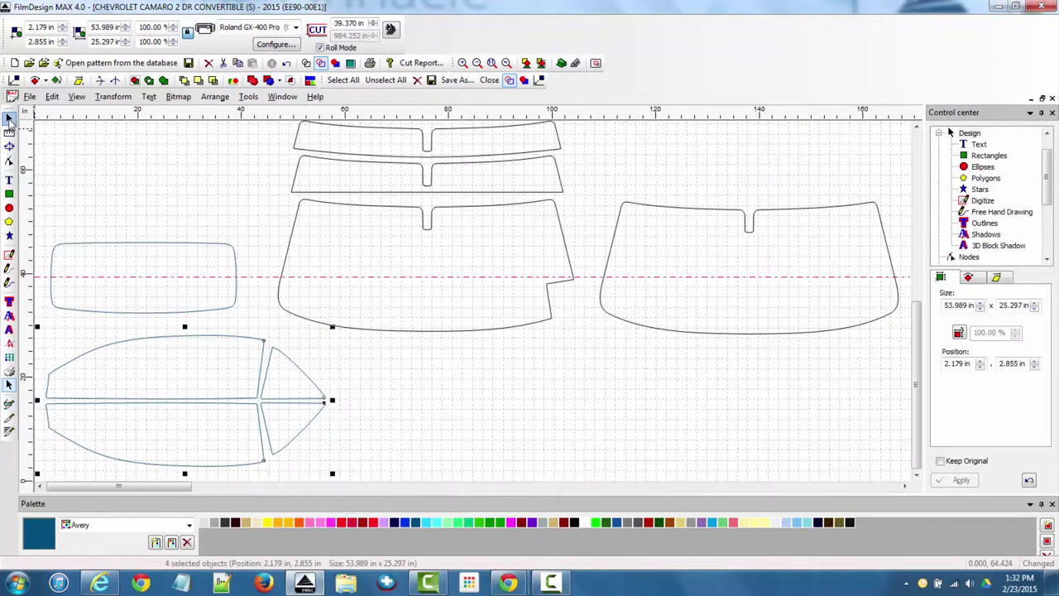
Move the rounded rectangular piece to the free area beneath the notched windshield piece, at about 68.2, 8.9 in, and try rotating it slightly.
left_click(392, 381)
left_click_drag(187, 317, 529, 439)
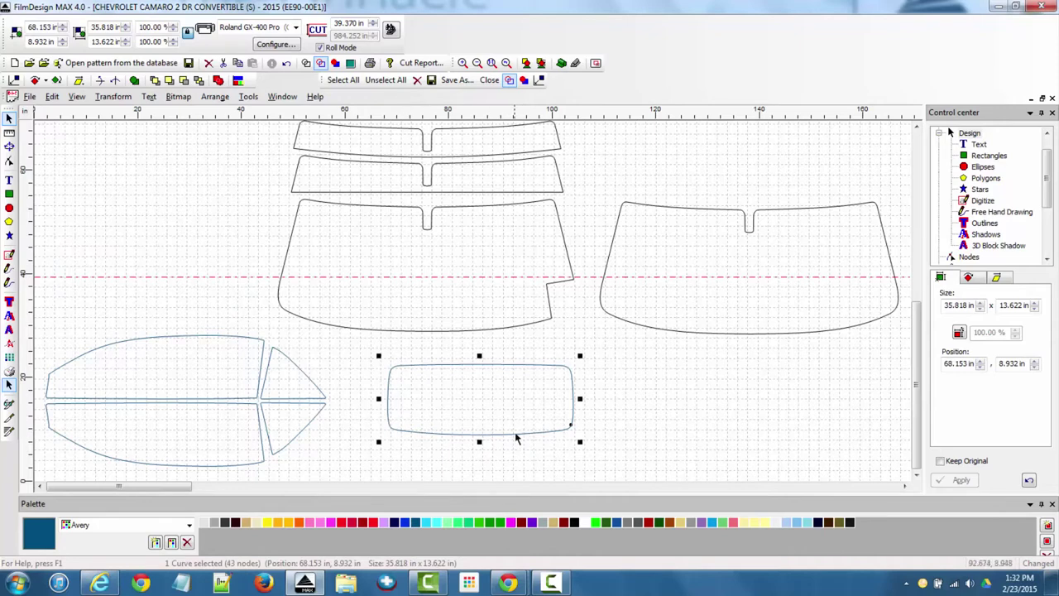
left_click(520, 433)
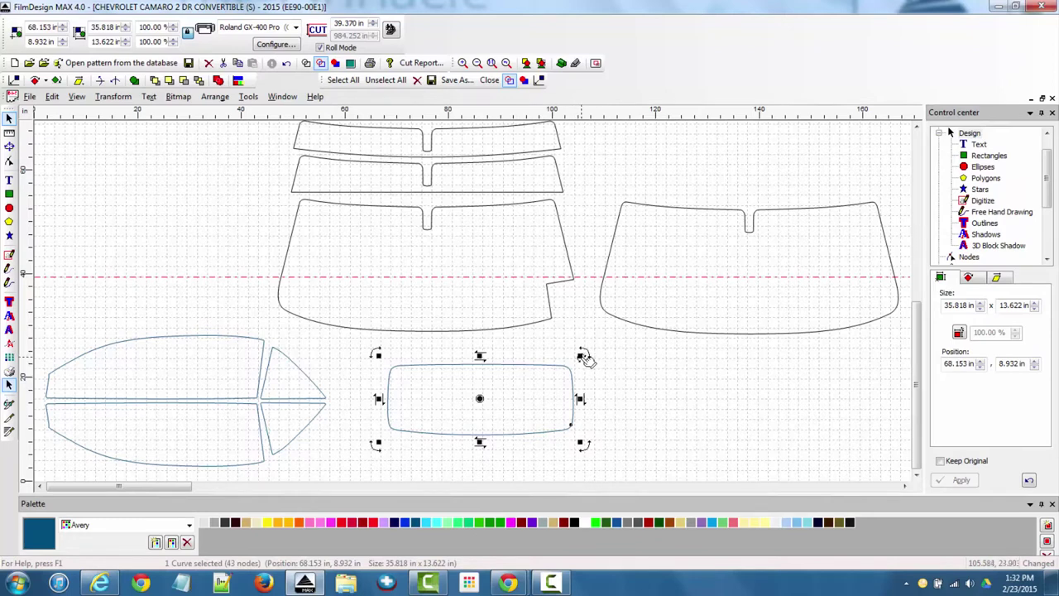
left_click_drag(583, 356, 584, 412)
left_click_drag(584, 357, 581, 341)
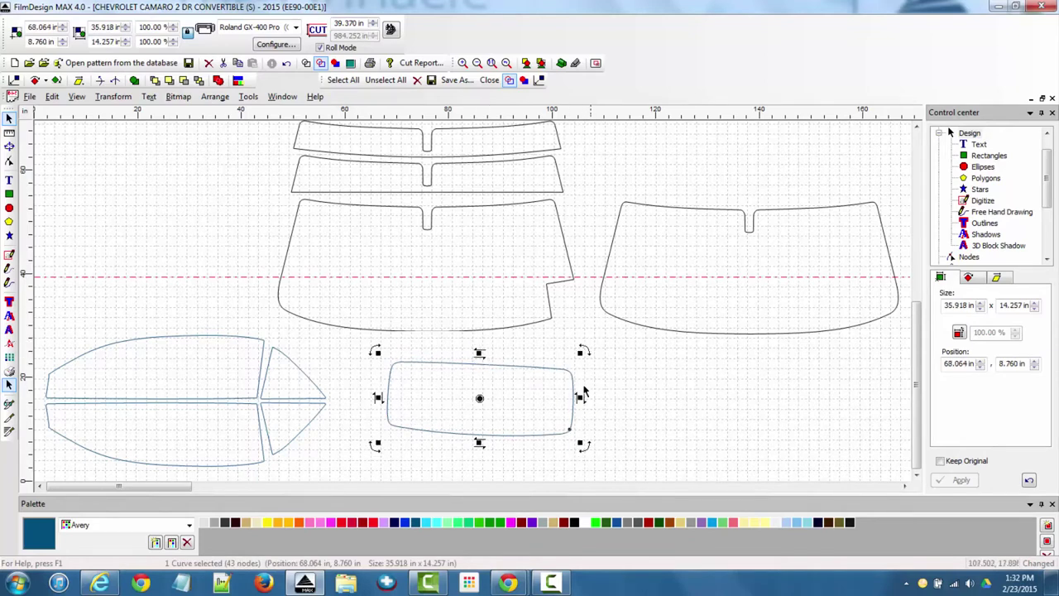
Try skewing the rounded rectangular piece vertically and horizontally about its centre.
mouse_move(582, 399)
left_mouse_down()
mouse_move(580, 368)
mouse_move(582, 399)
left_mouse_up()
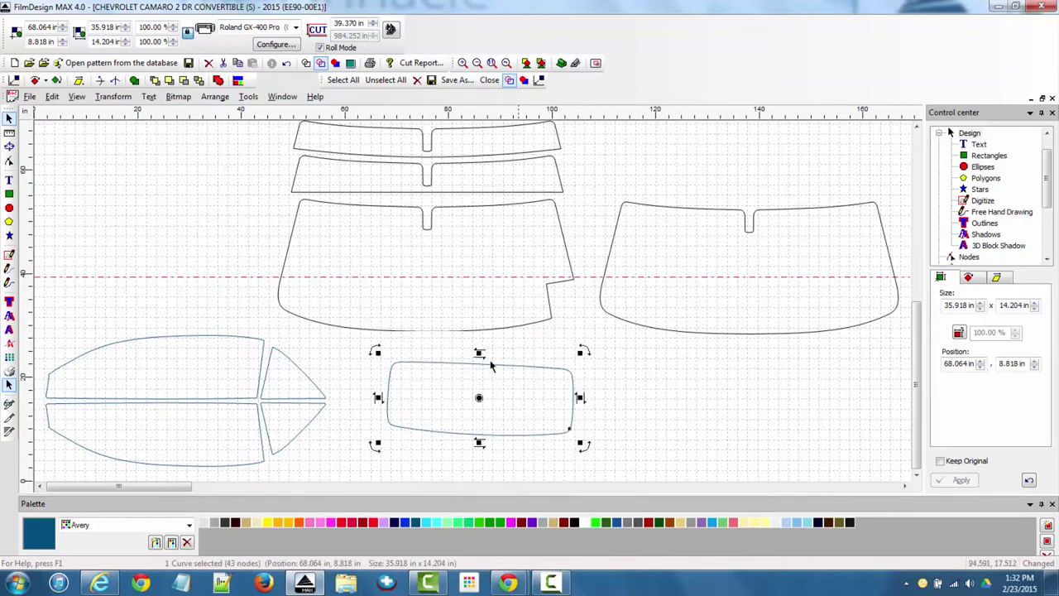
mouse_move(485, 355)
left_mouse_down()
mouse_move(505, 356)
mouse_move(468, 361)
left_mouse_up()
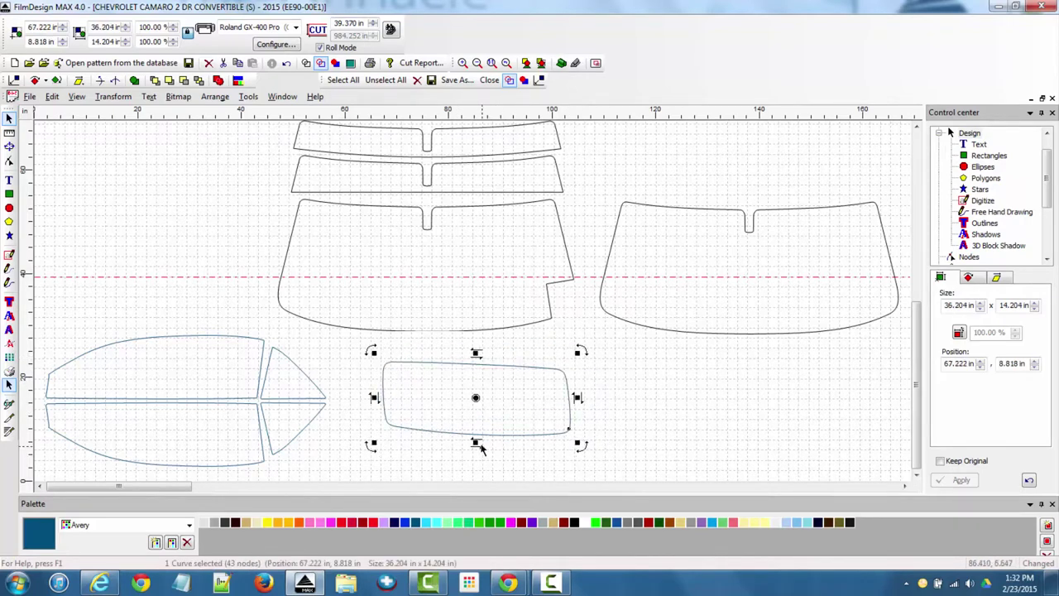
left_click_drag(478, 445, 457, 440)
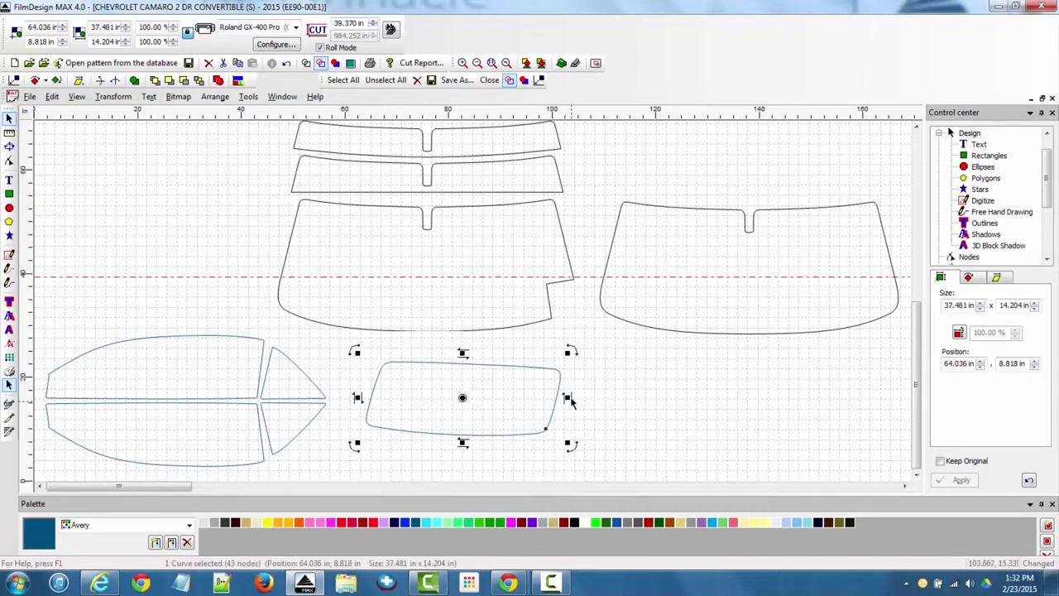
left_click_drag(570, 402, 570, 389)
left_click_drag(463, 443, 479, 439)
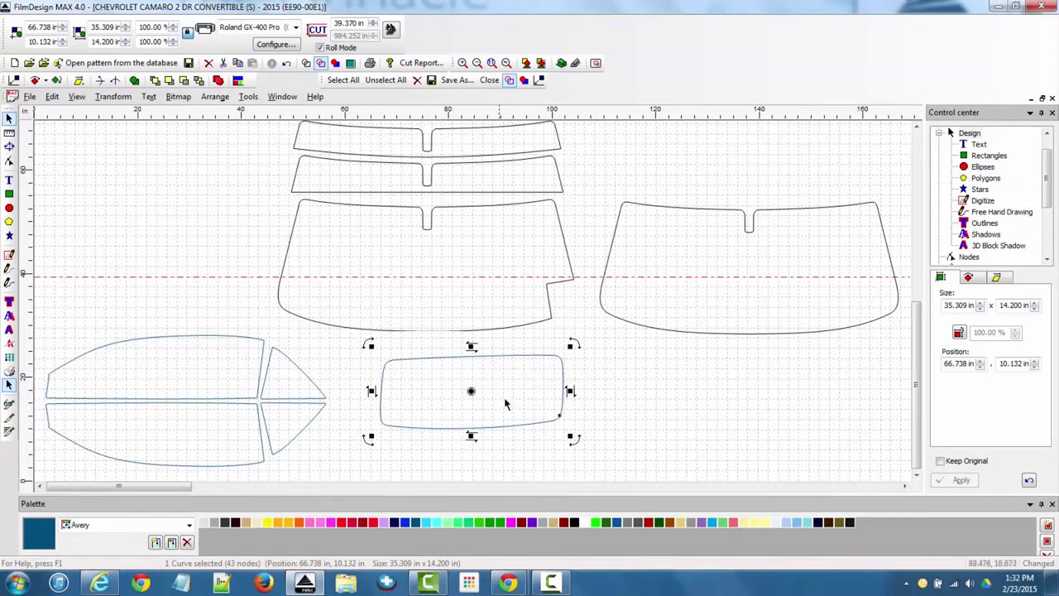
Undo the skews, the rotation and the move of the rounded rectangular piece.
left_click(287, 69)
left_click(287, 69)
left_click(287, 68)
left_click(287, 69)
left_click(287, 68)
left_click(287, 69)
left_click(287, 68)
left_click(287, 69)
left_click(287, 69)
left_click(287, 69)
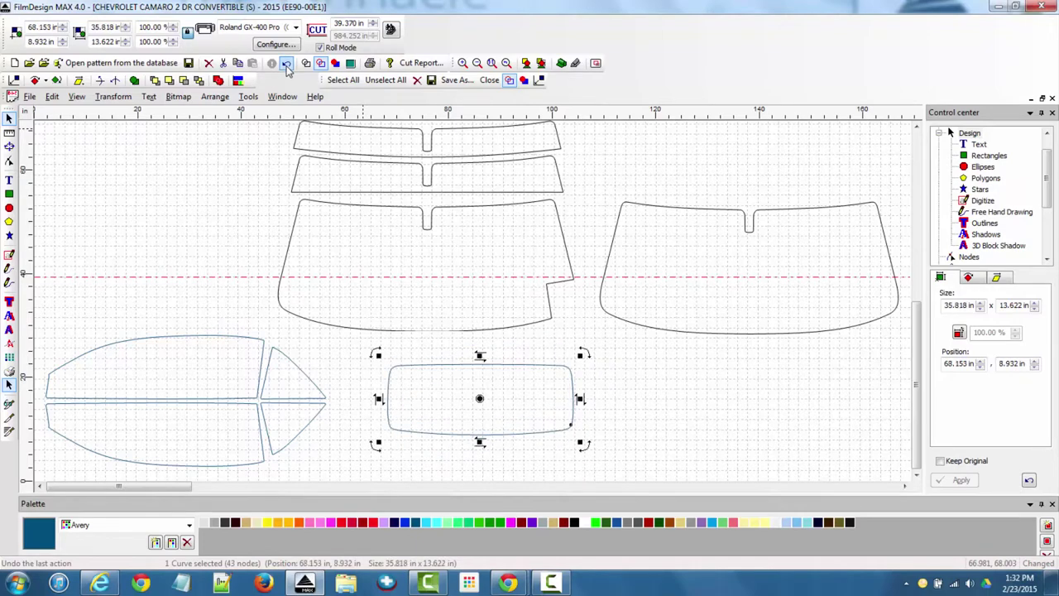
left_click(288, 68)
left_click(287, 69)
Shift the rounded rectangular piece sideways and slightly up, to about 8.6, 33.1 in.
left_click_drag(158, 240, 189, 238)
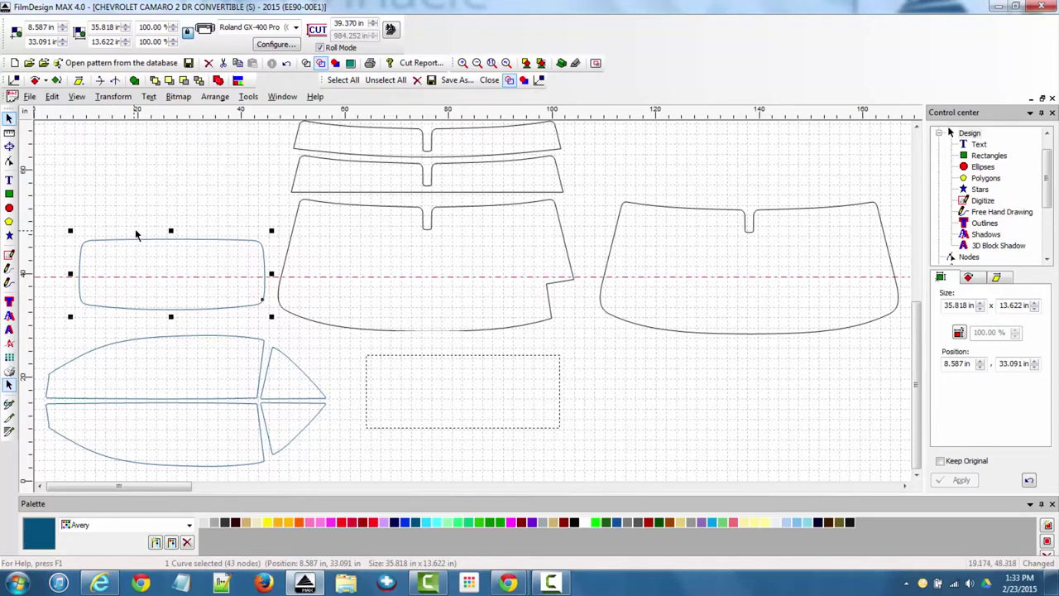
Select the notched windshield piece, switch the selection to the rounded rectangular piece, and try rotating that piece slightly clockwise.
left_click(333, 205)
left_click(331, 203)
left_click(330, 205)
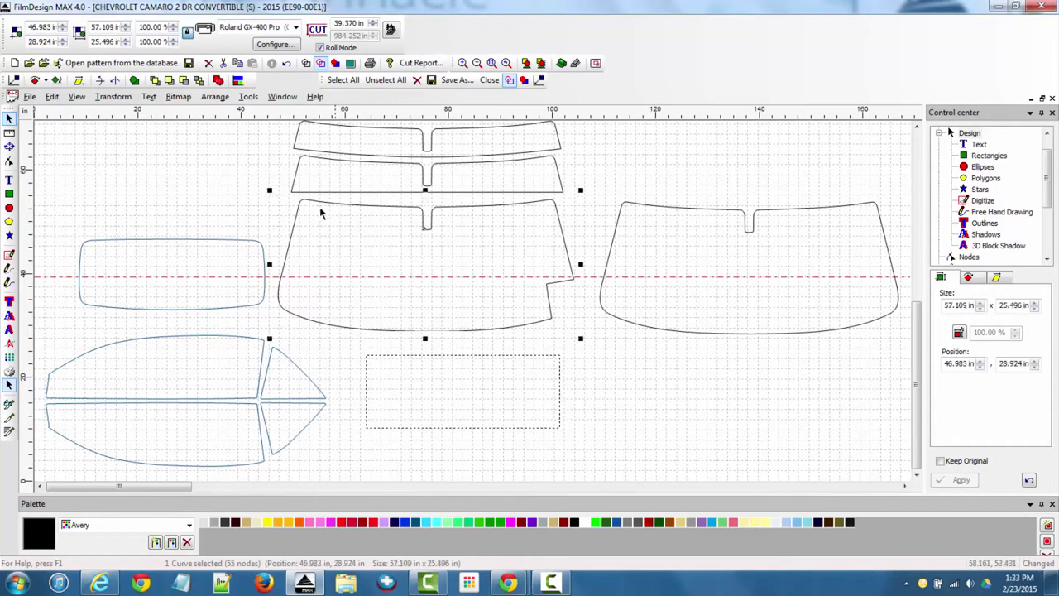
left_click(184, 247)
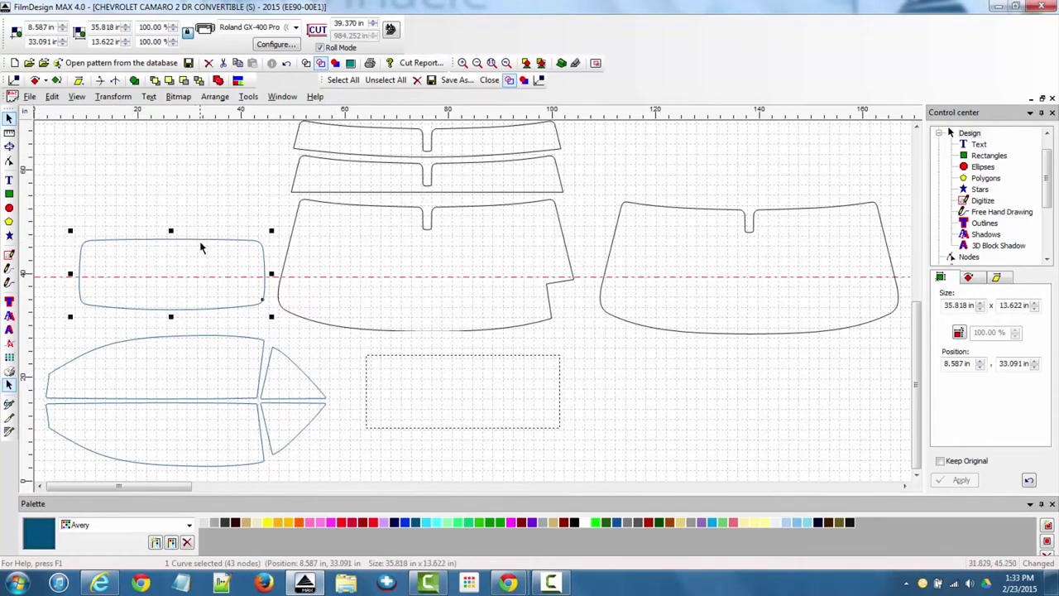
left_click(201, 246)
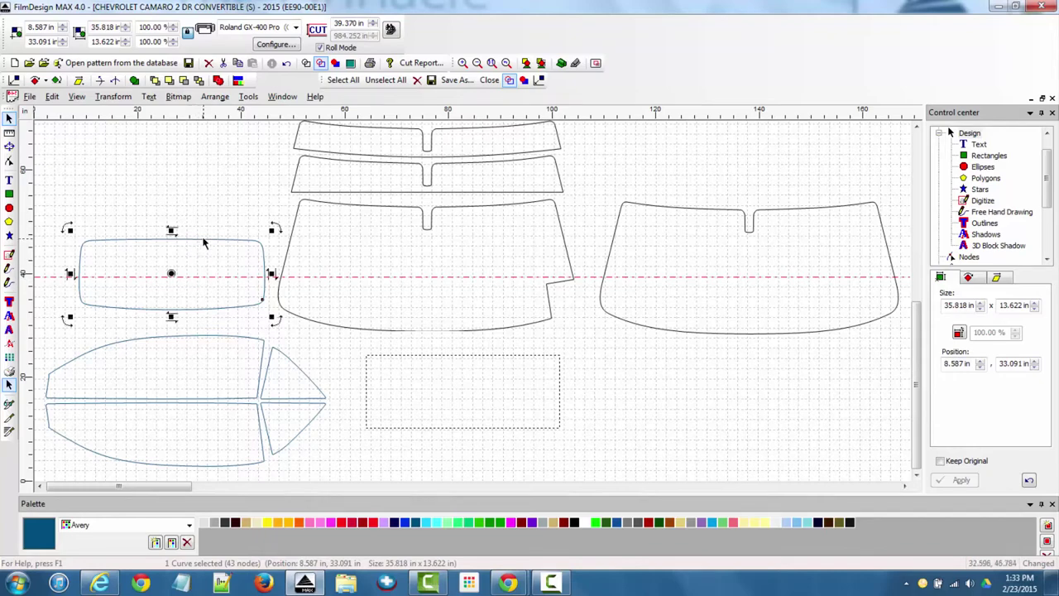
left_click_drag(274, 229, 221, 236)
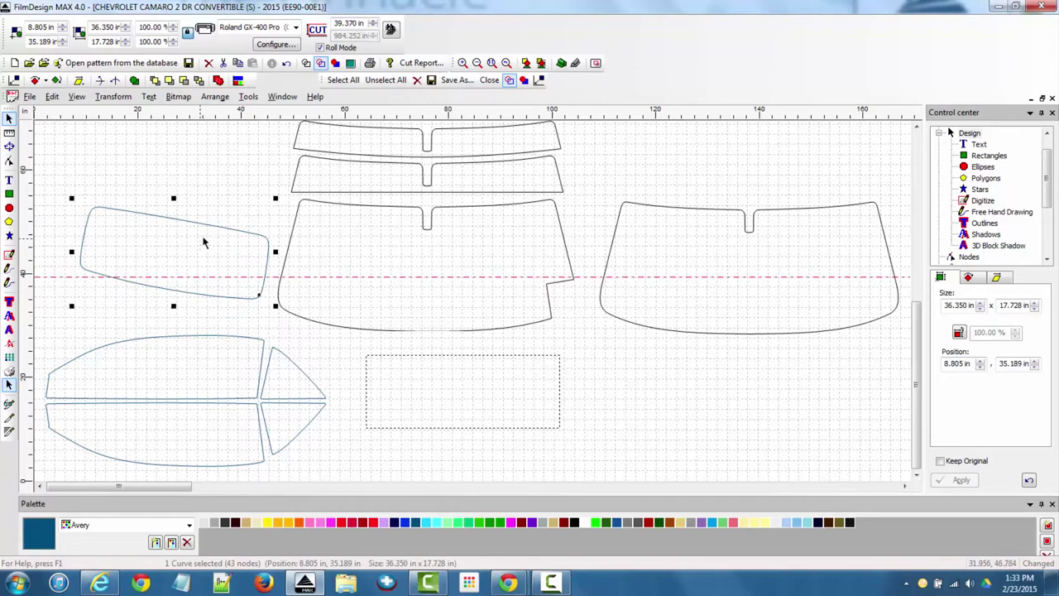
Try reshaping the rotated piece by pulling nodes on its upper edge, lower edge and right end outward.
double_click(211, 230)
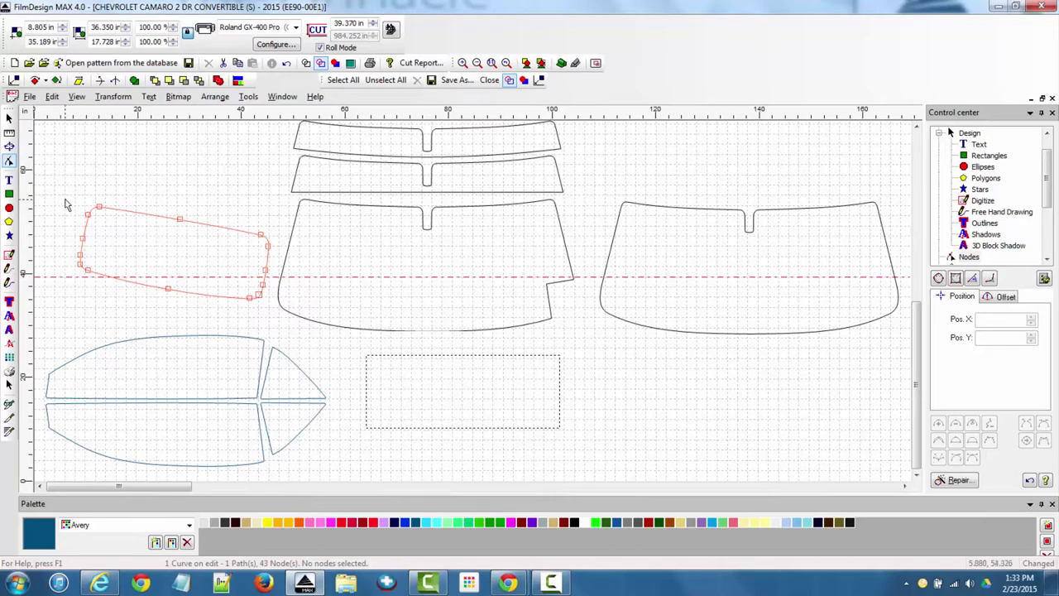
left_click_drag(99, 207, 129, 189)
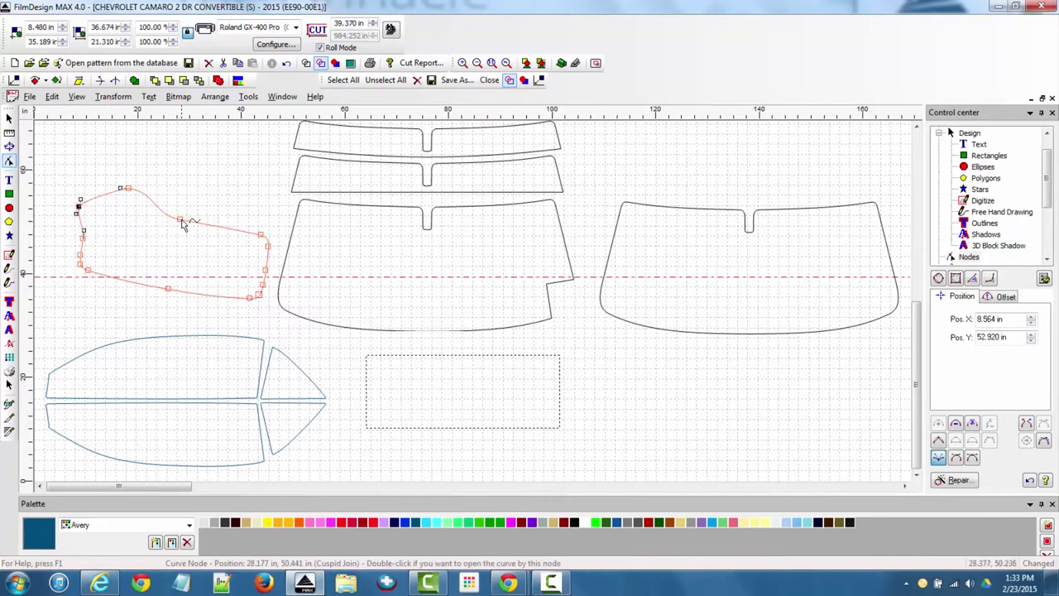
left_click_drag(184, 222, 220, 207)
left_click_drag(168, 288, 170, 308)
left_click_drag(258, 294, 282, 221)
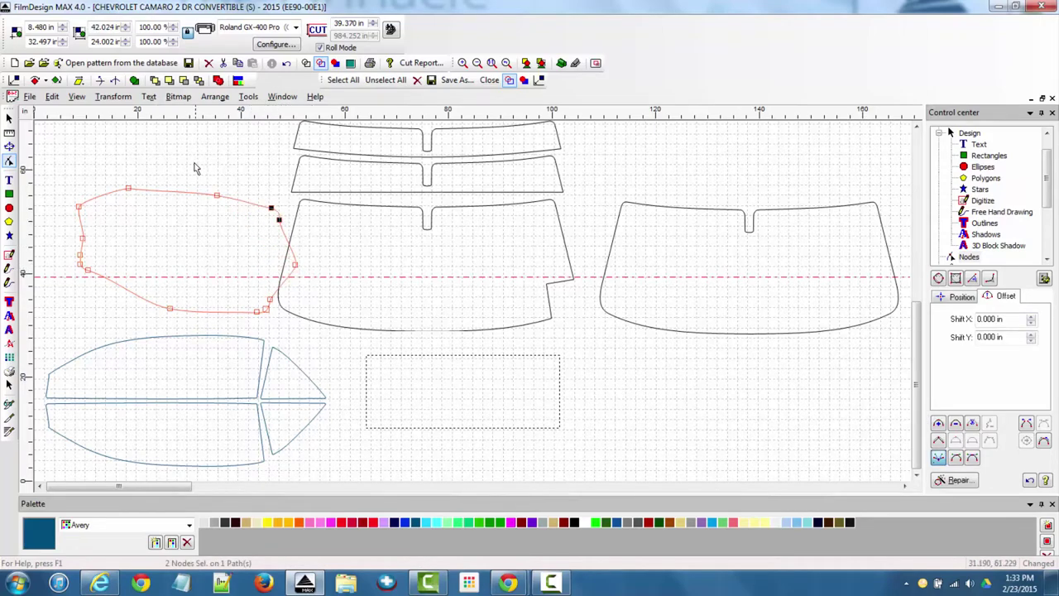
Undo the node edits and the rotation of the rounded rectangular piece.
left_click(286, 64)
left_click(286, 63)
left_click(286, 64)
left_click(286, 64)
left_click(286, 63)
left_click(286, 64)
left_click(286, 64)
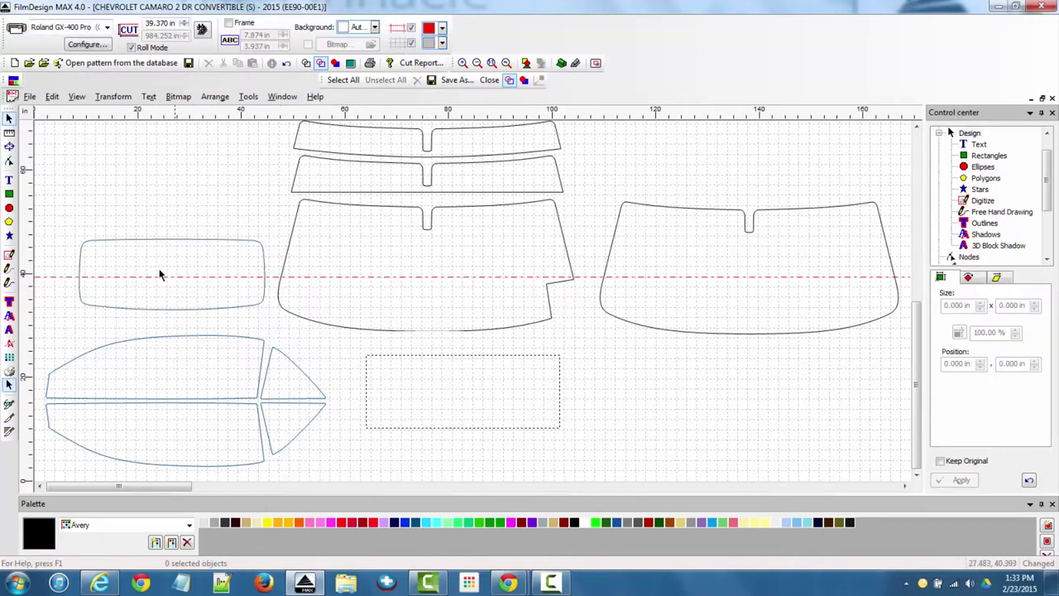
Measure two large diagonal regions across the layout and the height of the rounded rectangular piece at its middle.
left_click(9, 134)
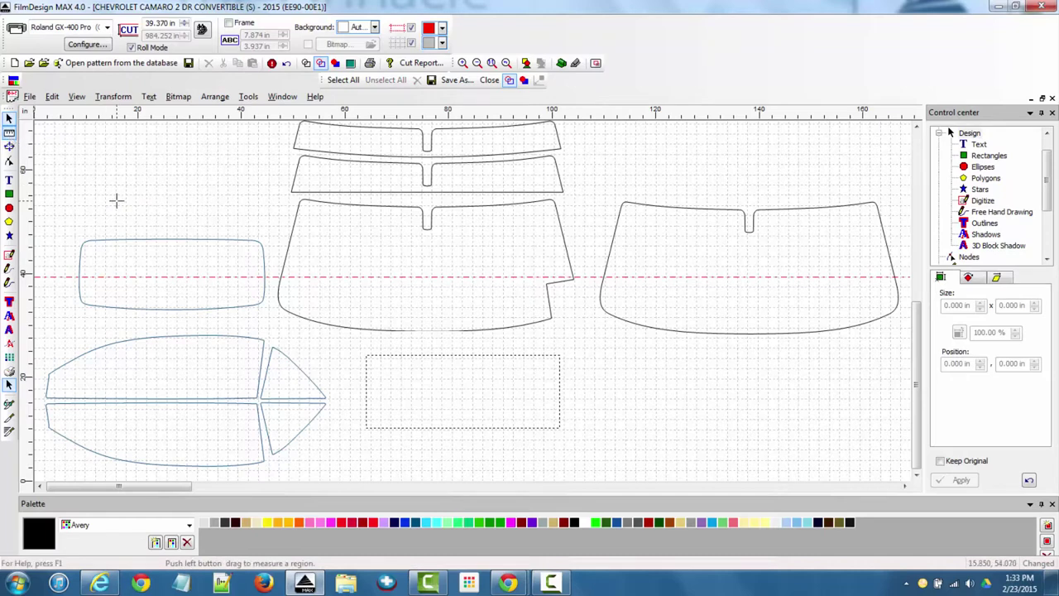
left_click_drag(116, 199, 631, 362)
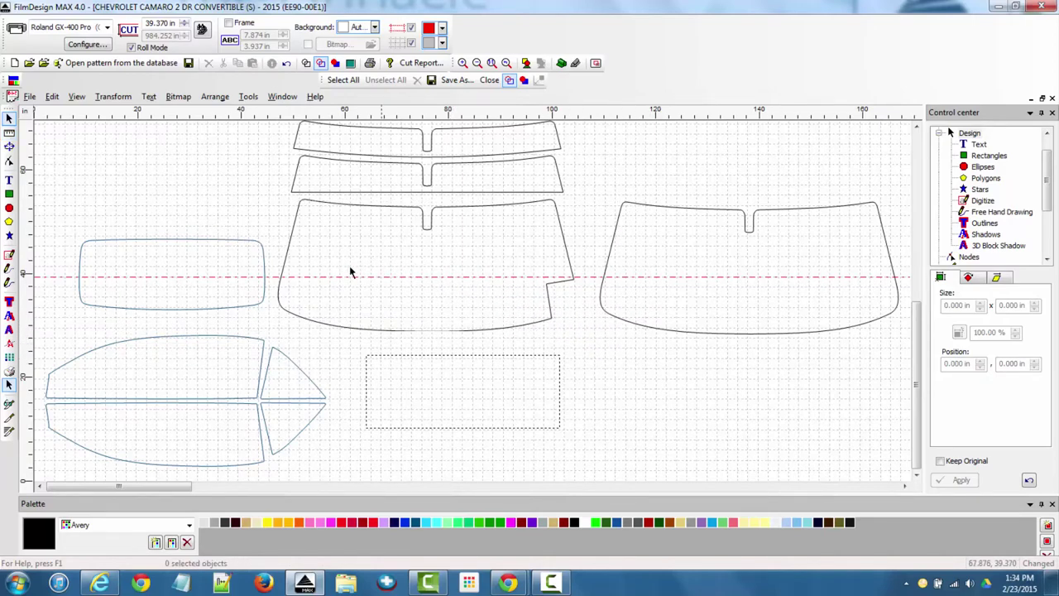
left_click(9, 132)
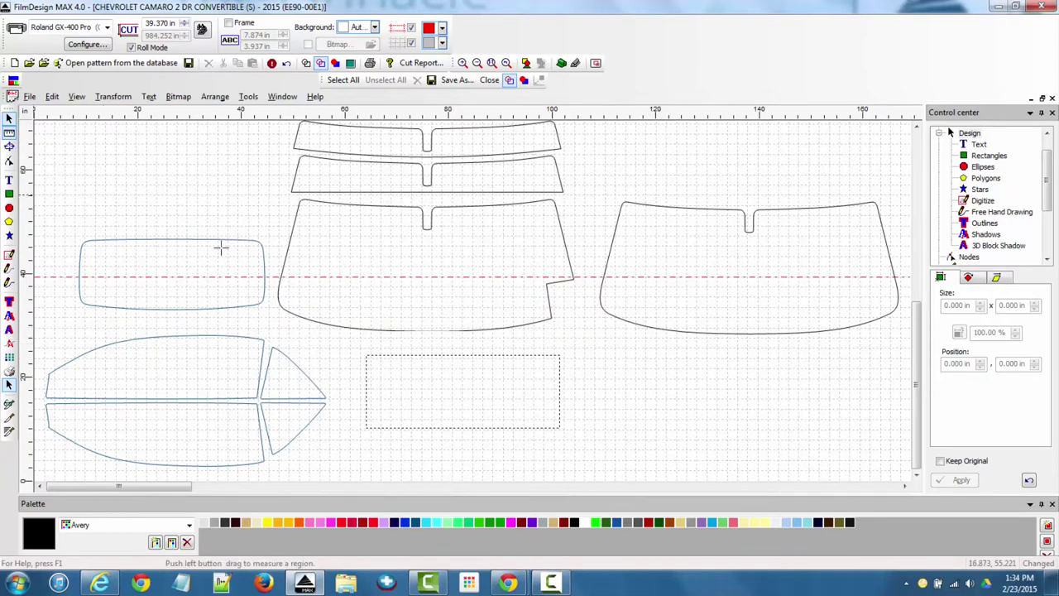
left_click_drag(286, 230, 659, 458)
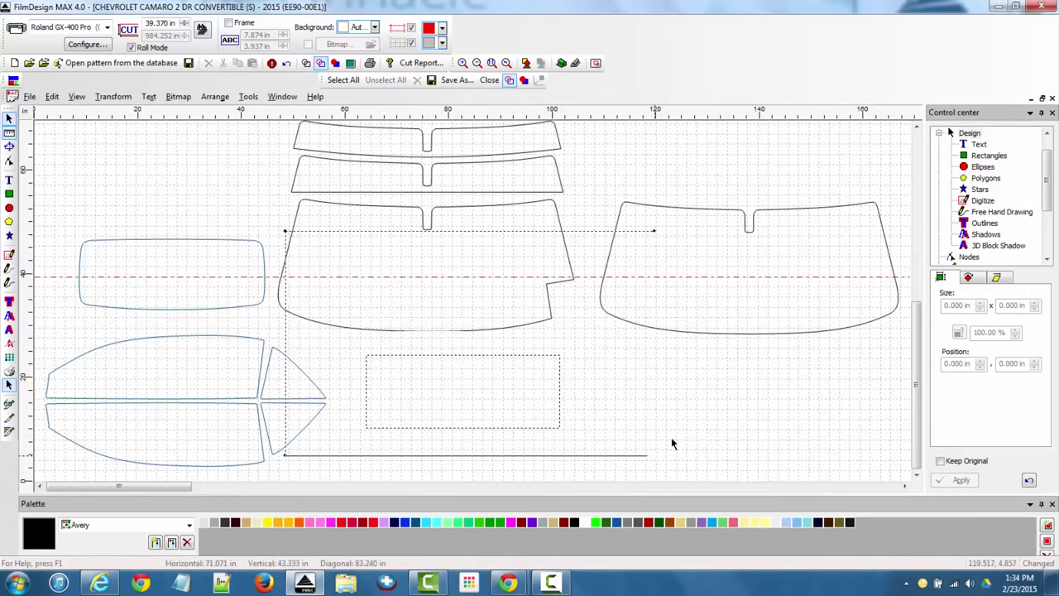
left_click(9, 133)
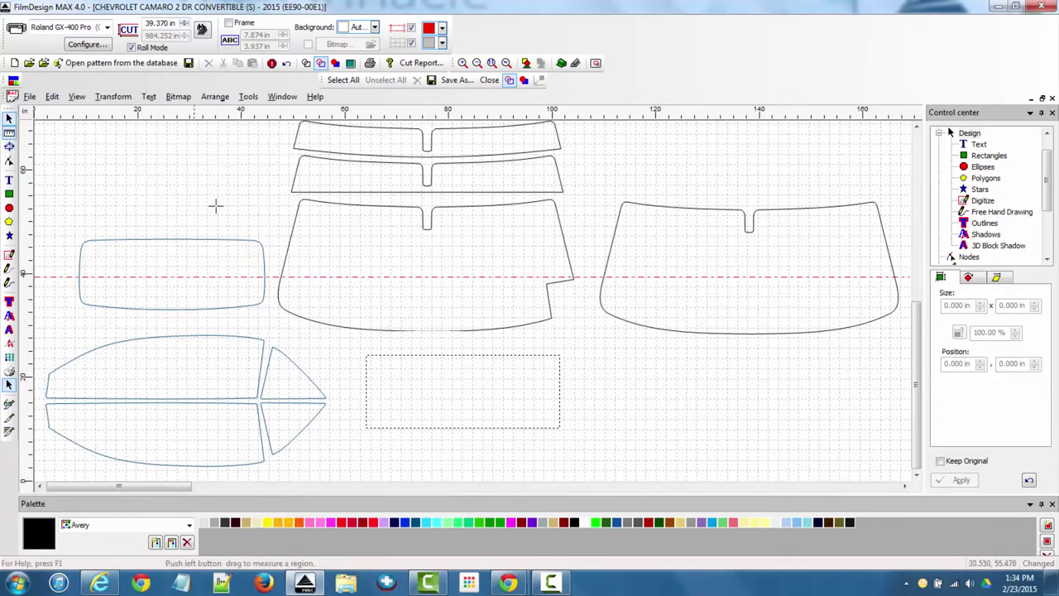
left_click_drag(180, 240, 182, 311)
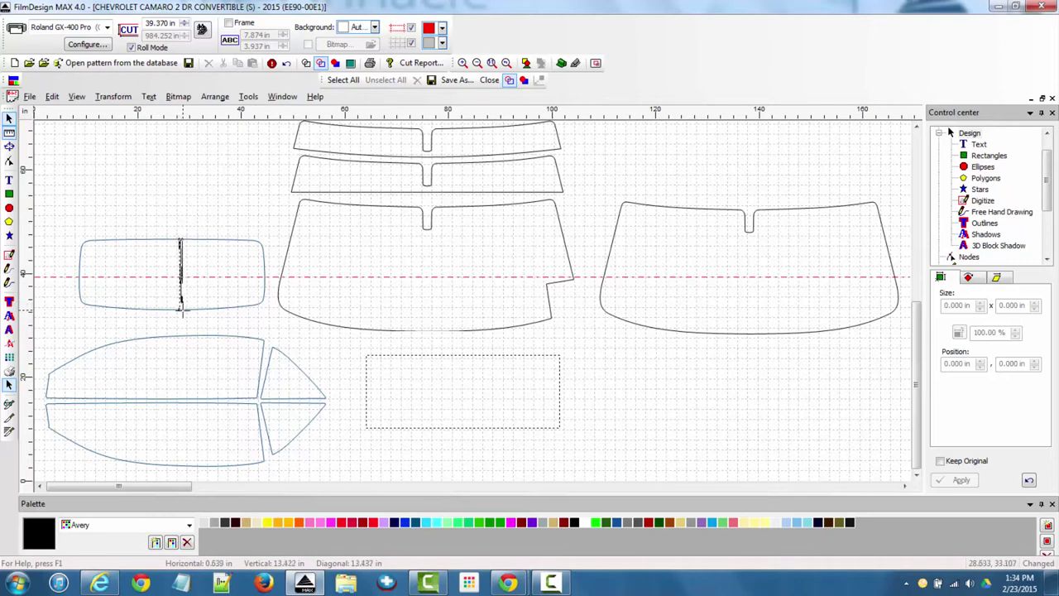
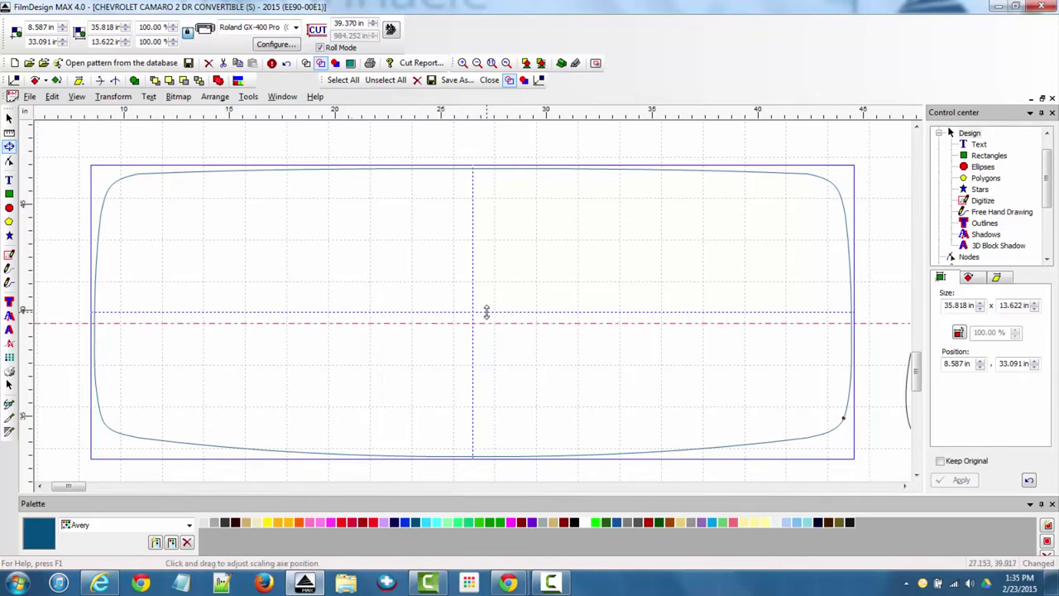
Smart-scale the rounded rectangular piece to 14.372 in high from an axis near its upper edge and 37.193 in wide from an axis near its right edge.
left_click_drag(486, 311, 493, 191)
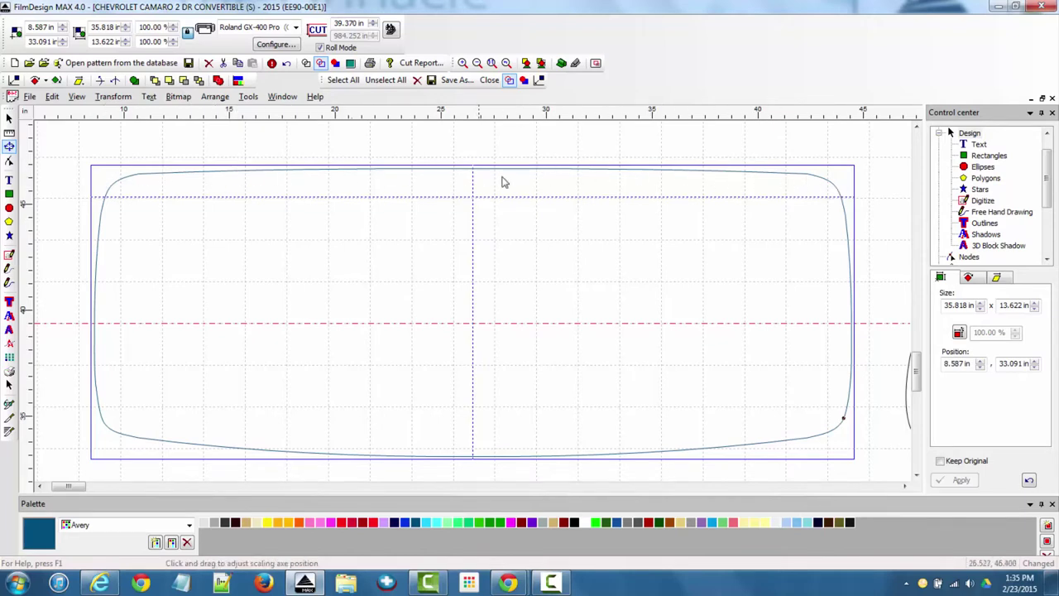
key("Up")
key("Up")
key("Up")
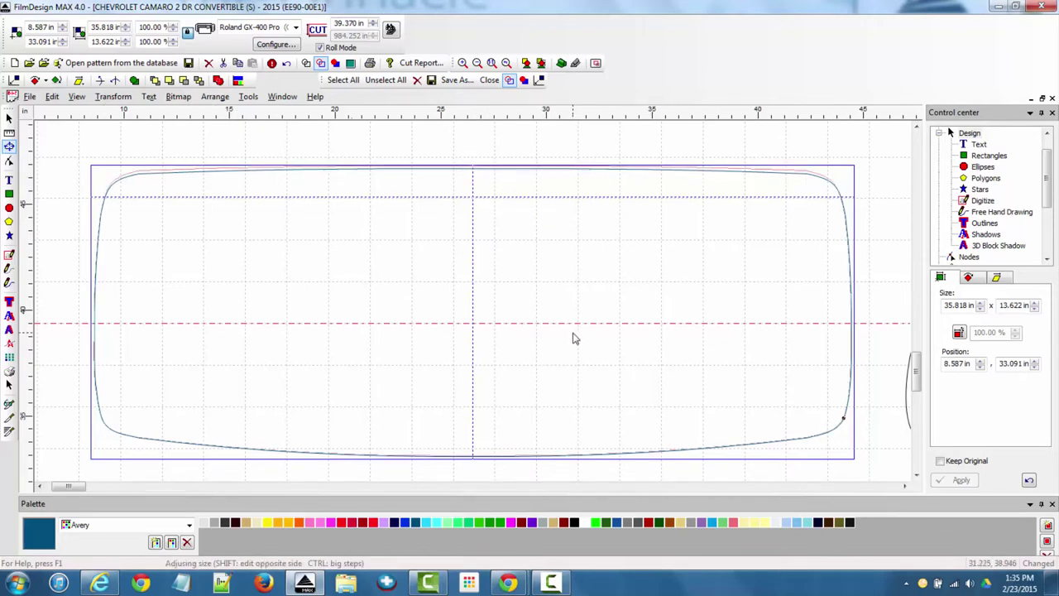
key("Up")
key("Up")
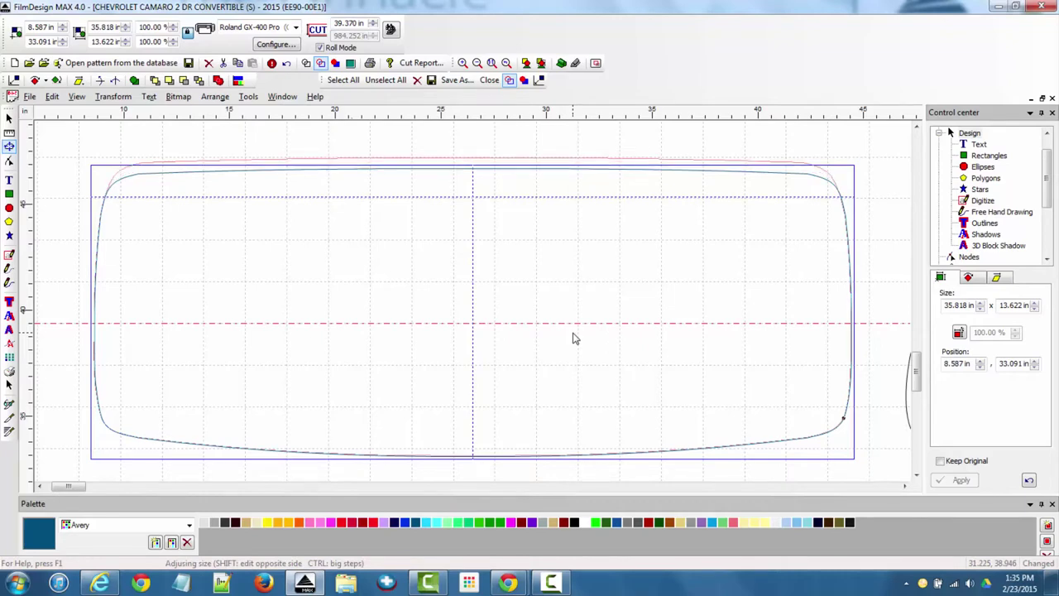
key("Up")
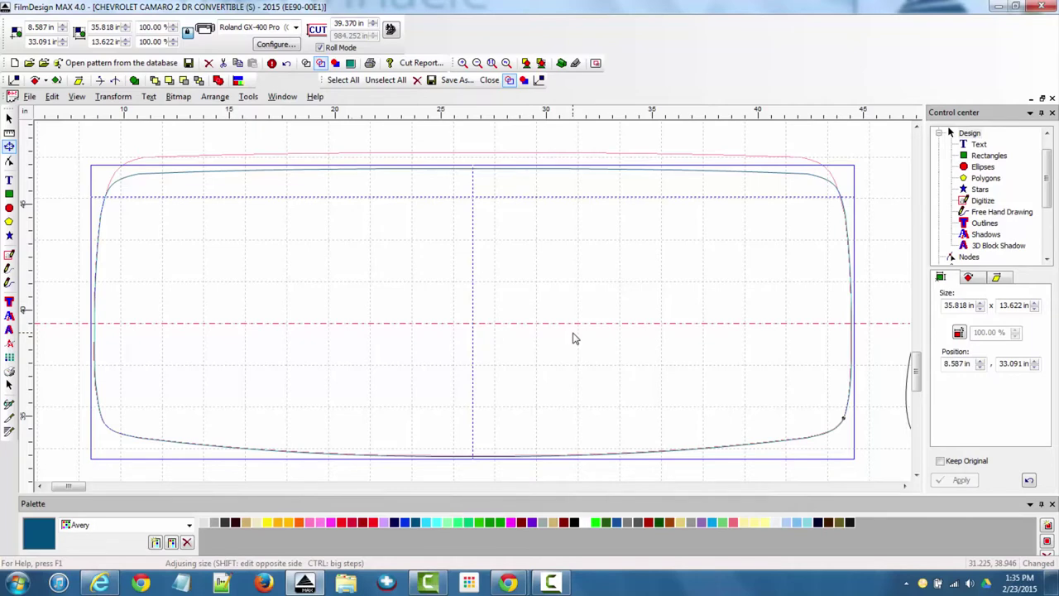
key("Return")
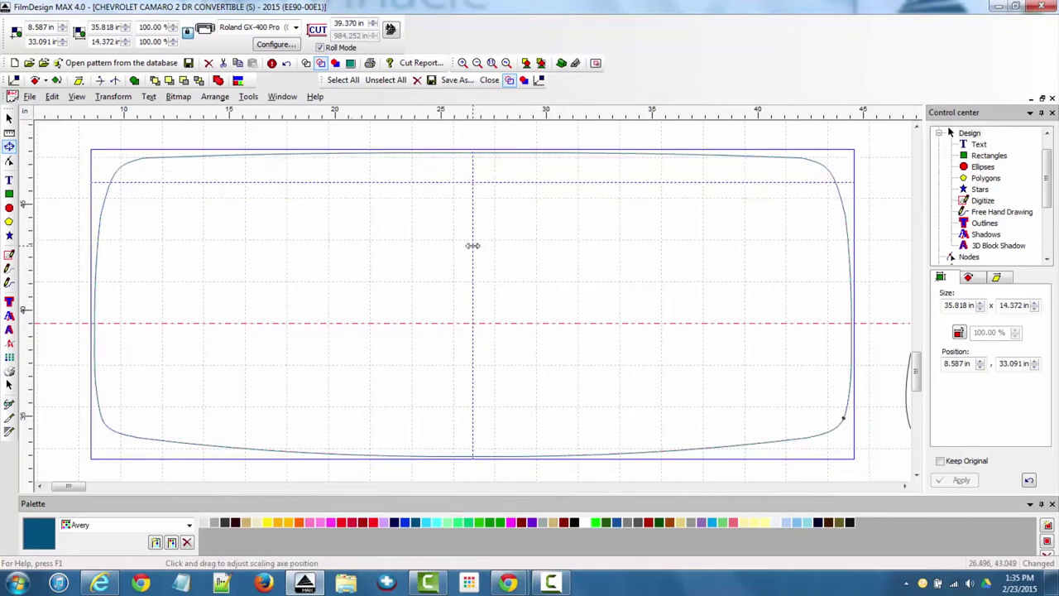
left_click_drag(472, 246, 809, 243)
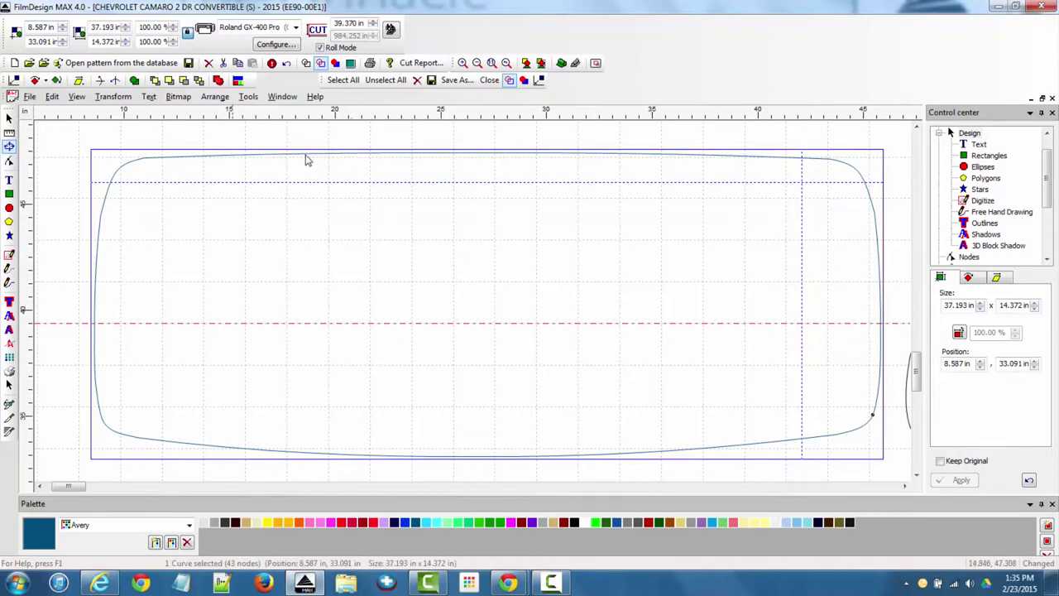
Review the fast, normal and accurate keyboard movement increments in the preferences.
scroll(362, 223, "down", 1)
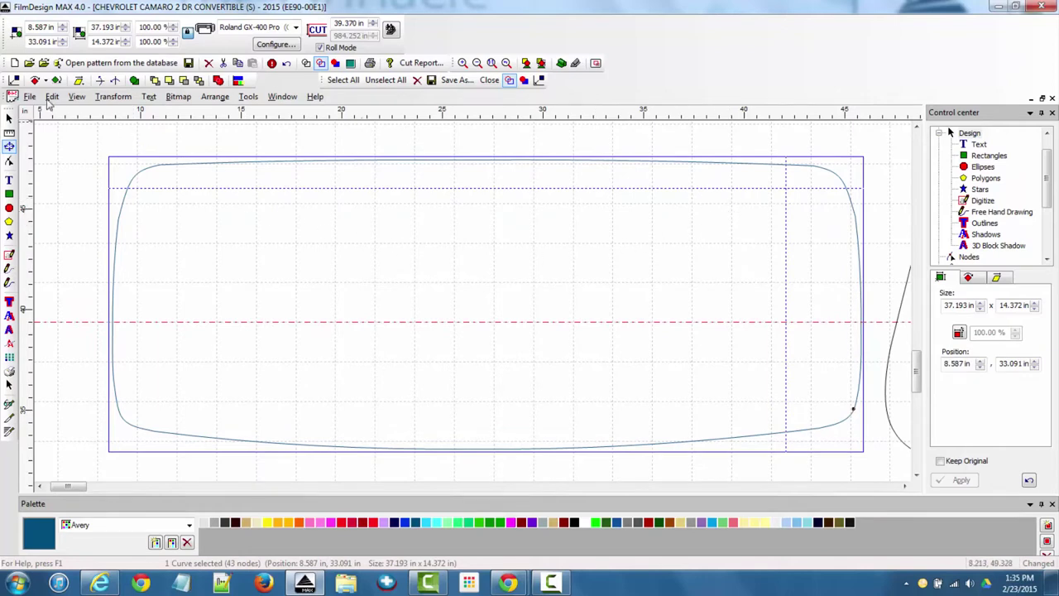
left_click(51, 96)
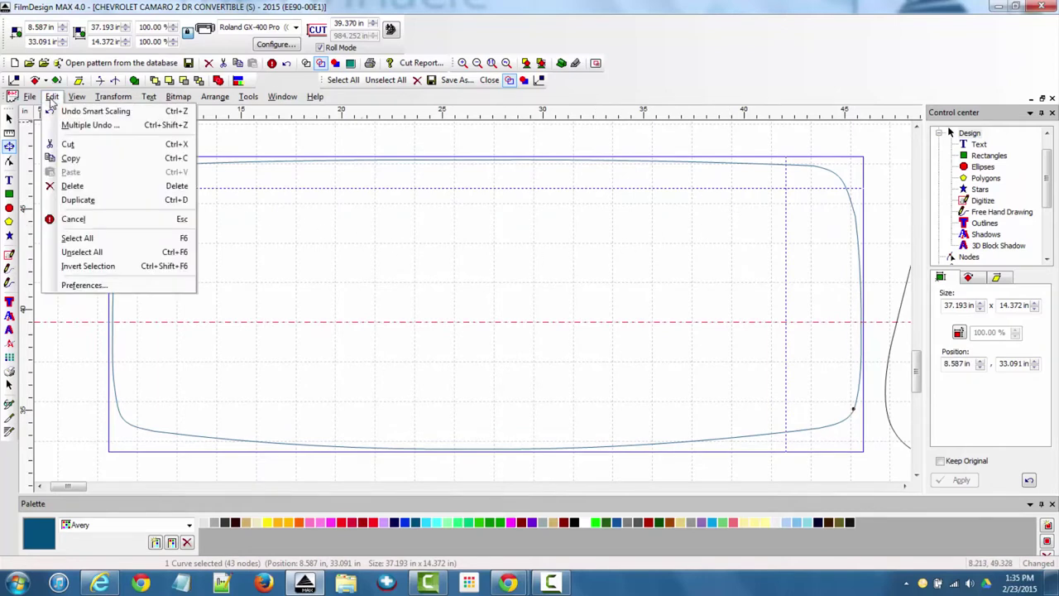
left_click(88, 285)
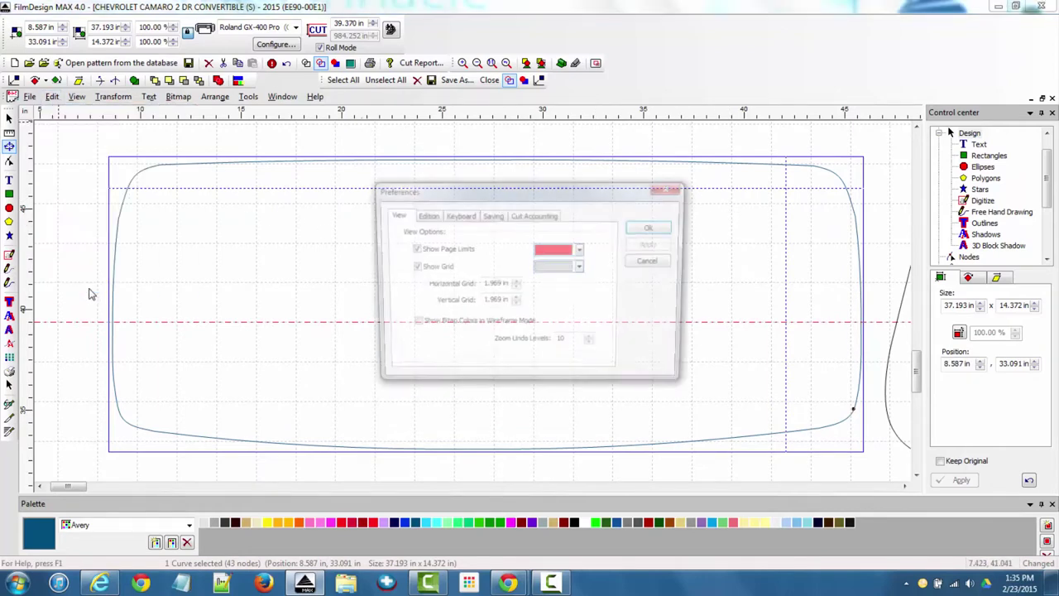
left_click(459, 215)
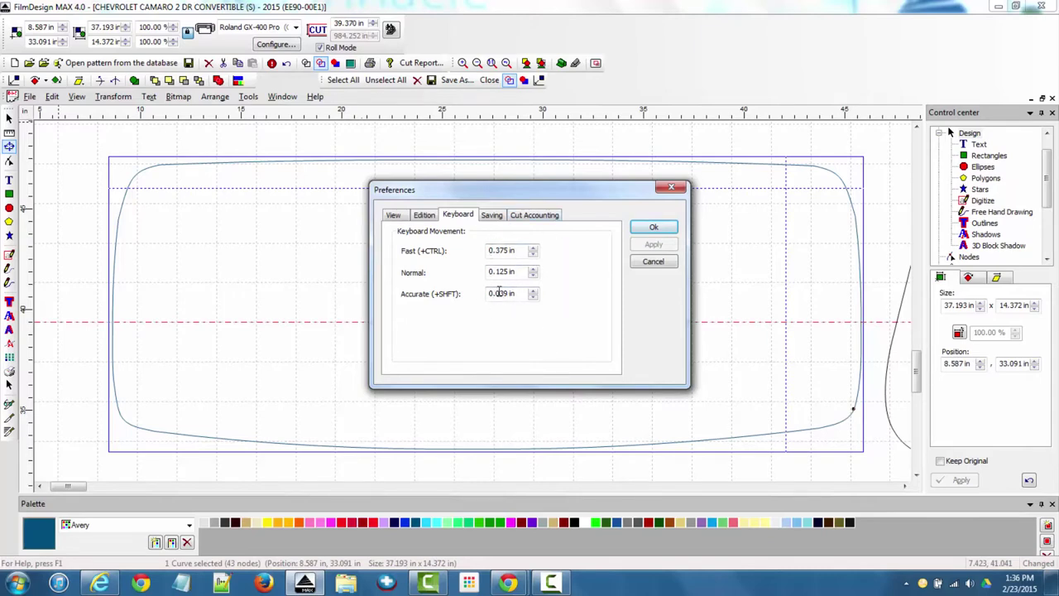
left_click(653, 228)
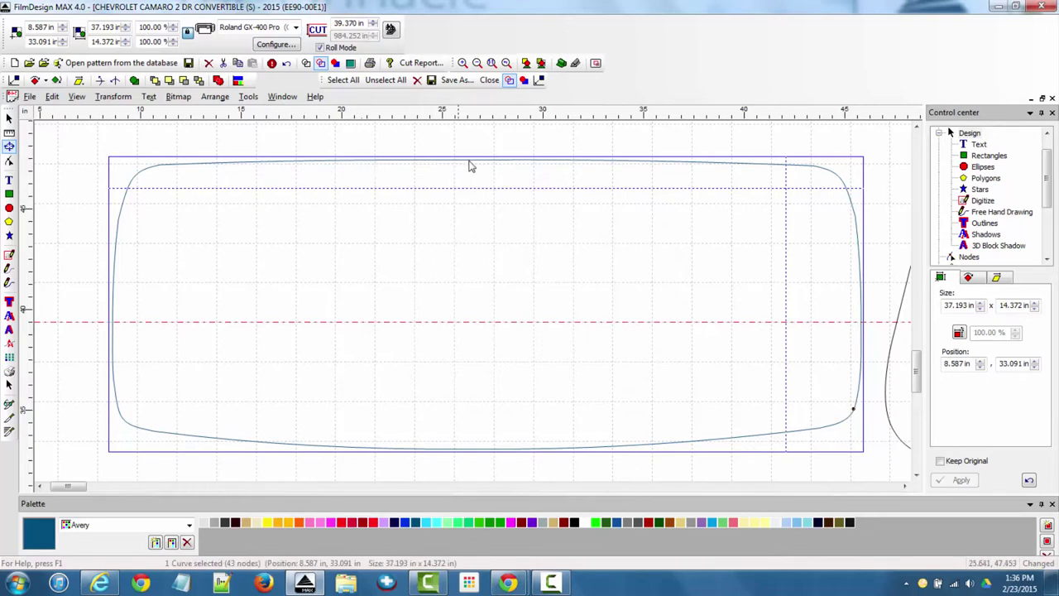
Try stretching the upper edge of the rounded rectangular piece farther upward in several small smart-scaling increments.
left_click_drag(590, 152, 592, 153)
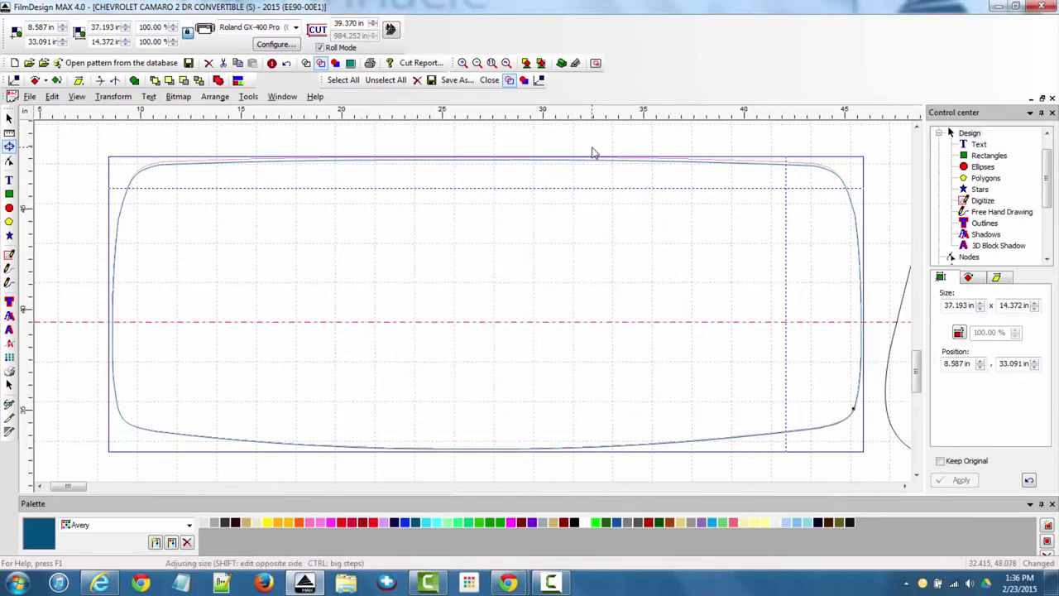
key("Up")
key("Up")
key("Up")
key("Up")
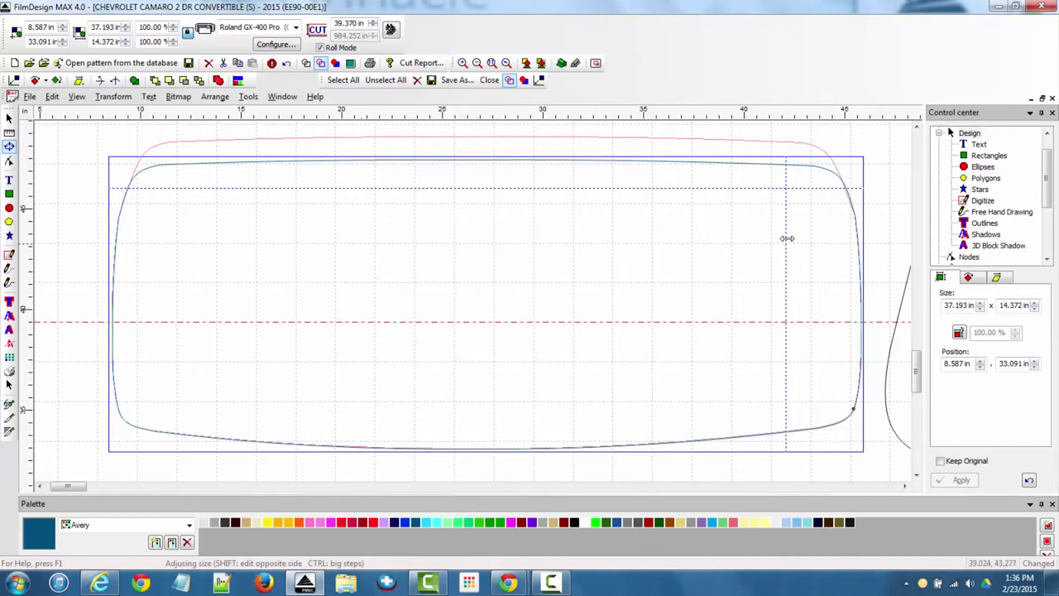
Try stretching the right edge of the rounded rectangular piece outward in six small increments and leave smart scaling.
key("Right")
key("Right")
key("Right")
key("Right")
key("Right")
key("Right")
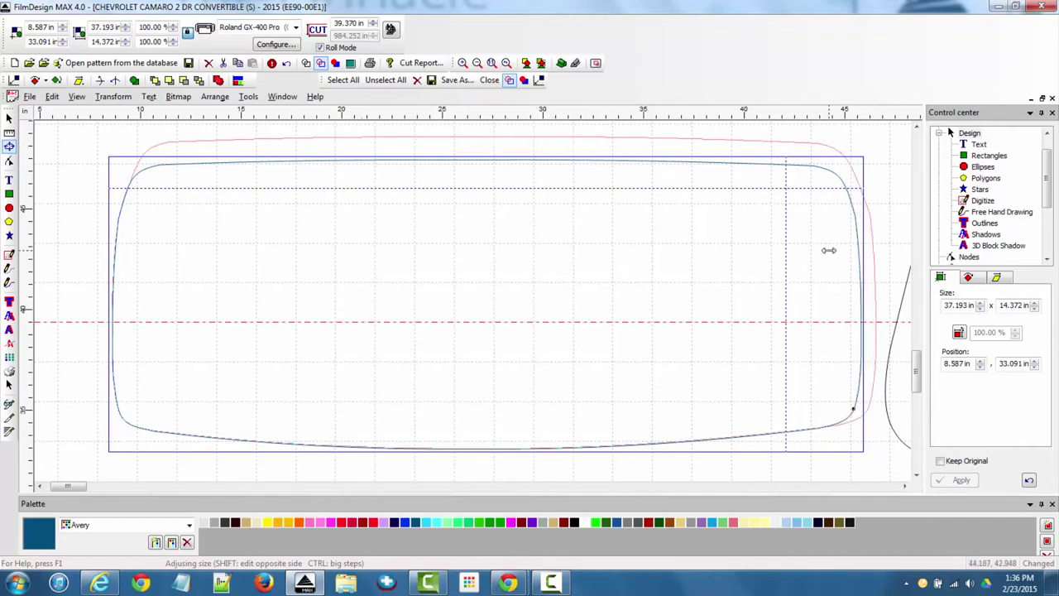
scroll(497, 186, "down", 3)
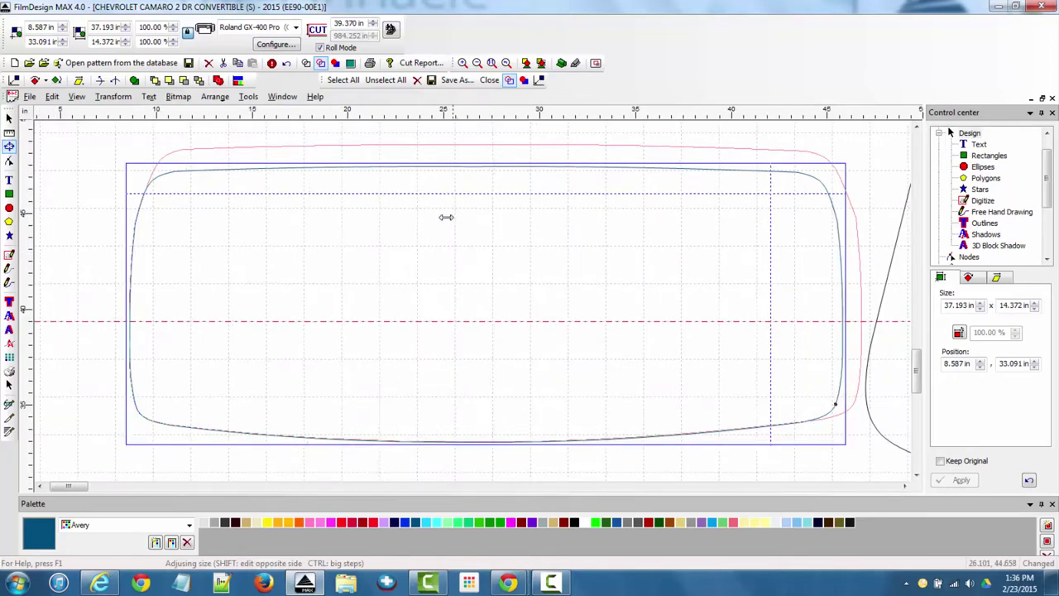
scroll(484, 252, "down", 1)
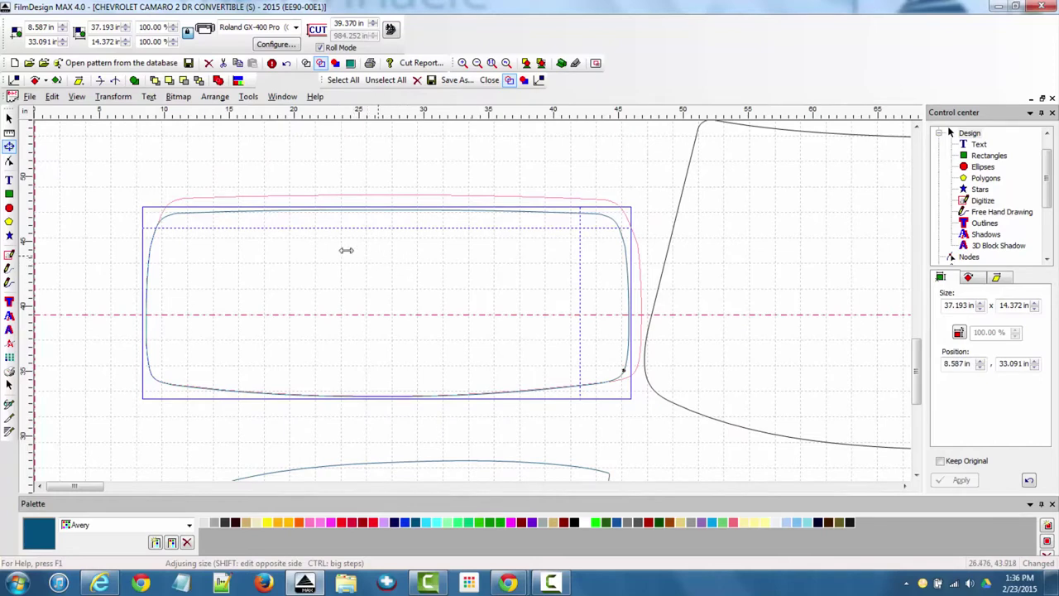
left_click(10, 118)
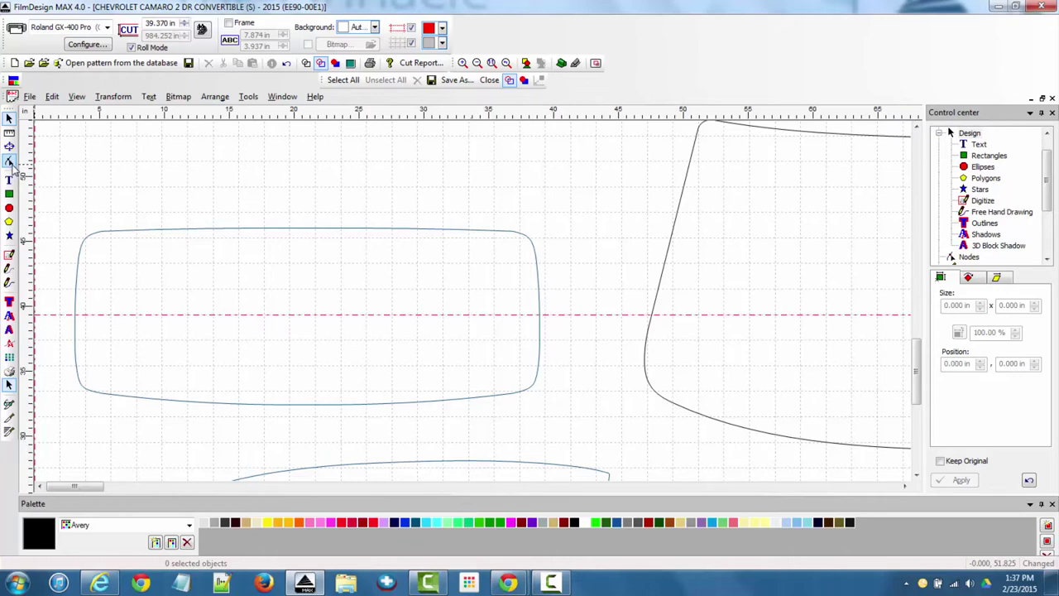
Open the rounded rectangular piece for node editing and pull its lower-right edge node inward to about 30.5, 37.0 in.
left_click(9, 161)
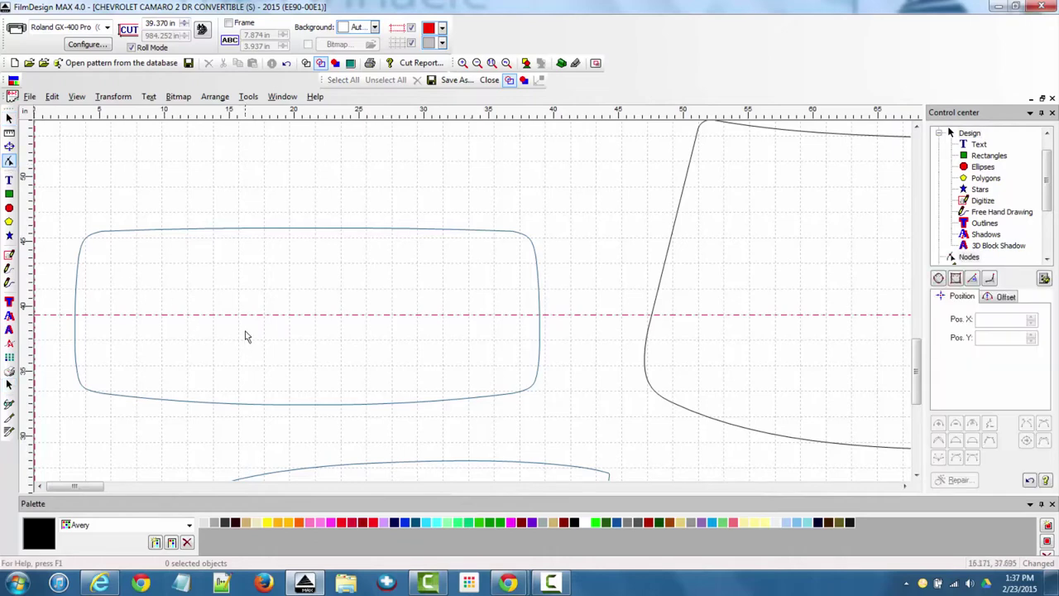
left_click(319, 230)
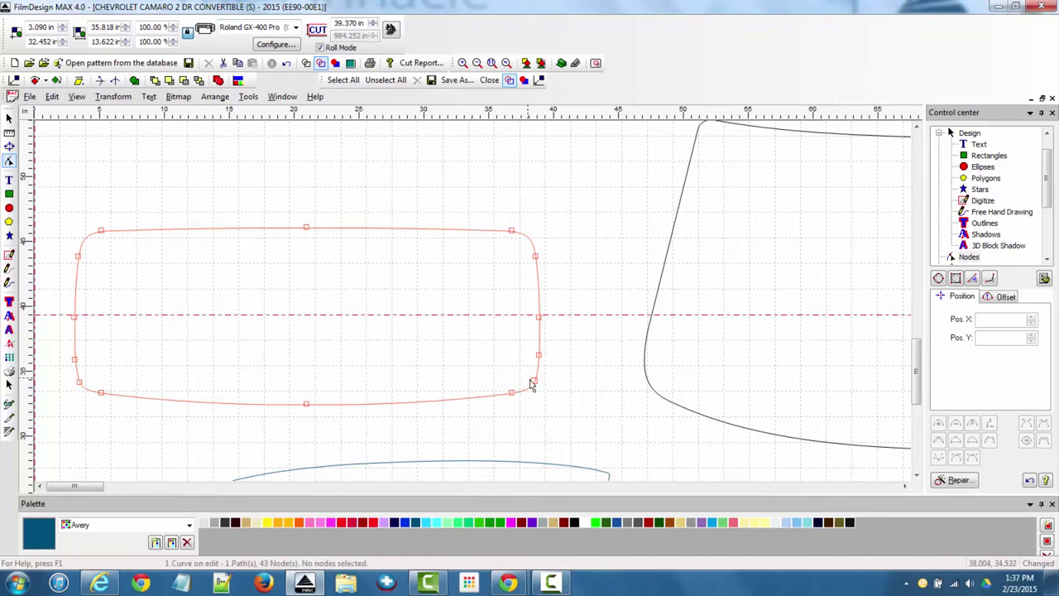
left_click_drag(511, 395, 433, 348)
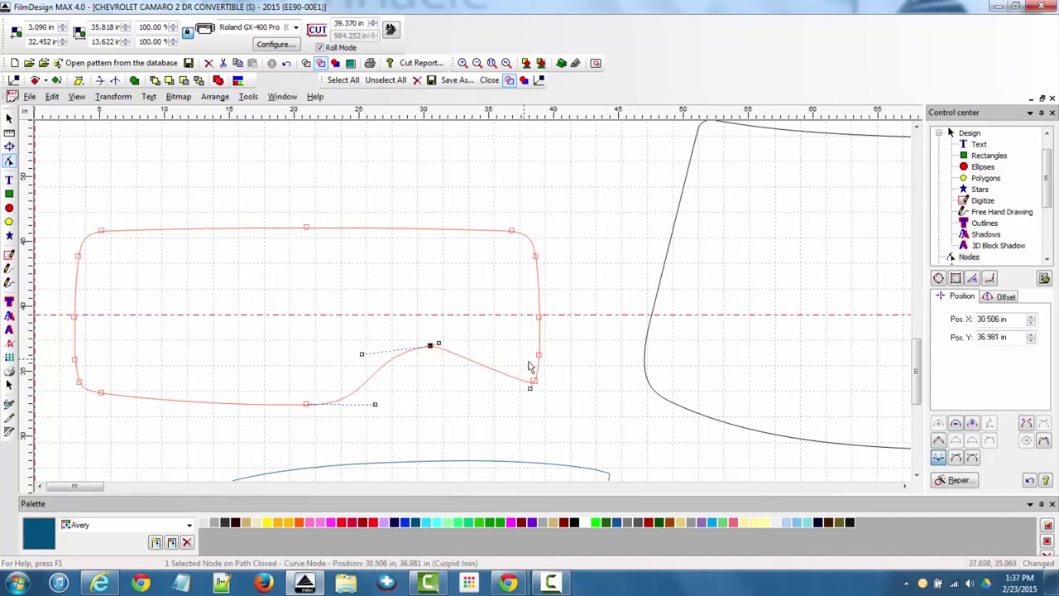
Try pulling the rounded rectangular piece's lower-right corner node down and inward, and bulge the curves on both sides of it.
left_click_drag(534, 383, 495, 431)
left_click_drag(562, 430, 577, 424)
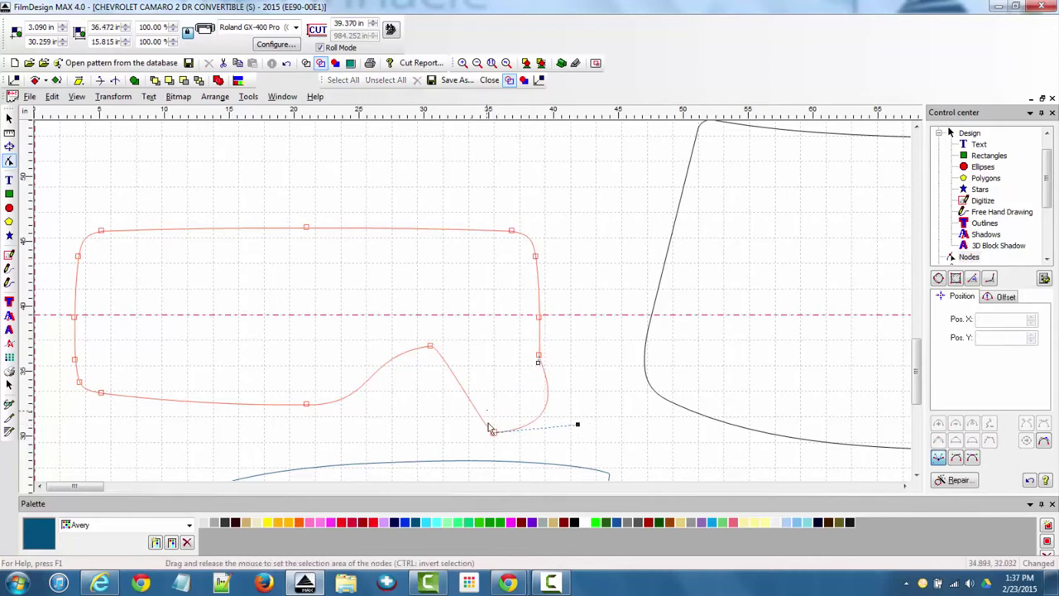
left_click(493, 432)
left_click_drag(494, 434, 402, 437)
Try pulling the right-edge node out to about 42.0, 36.8 in and lowering the inner node, and undo the piece's node edits.
left_click(539, 356)
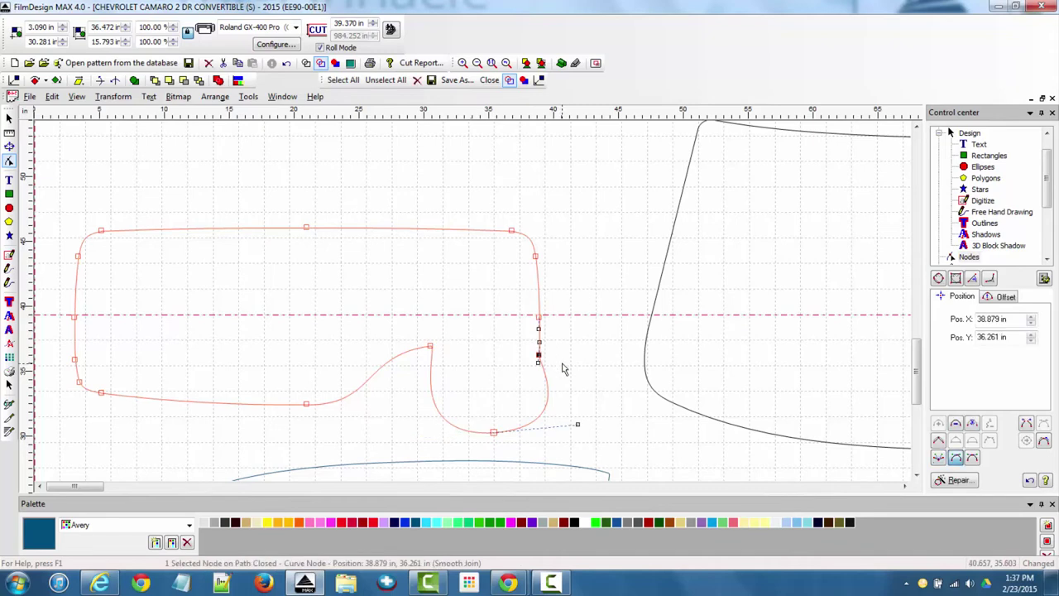
left_click_drag(541, 358, 578, 348)
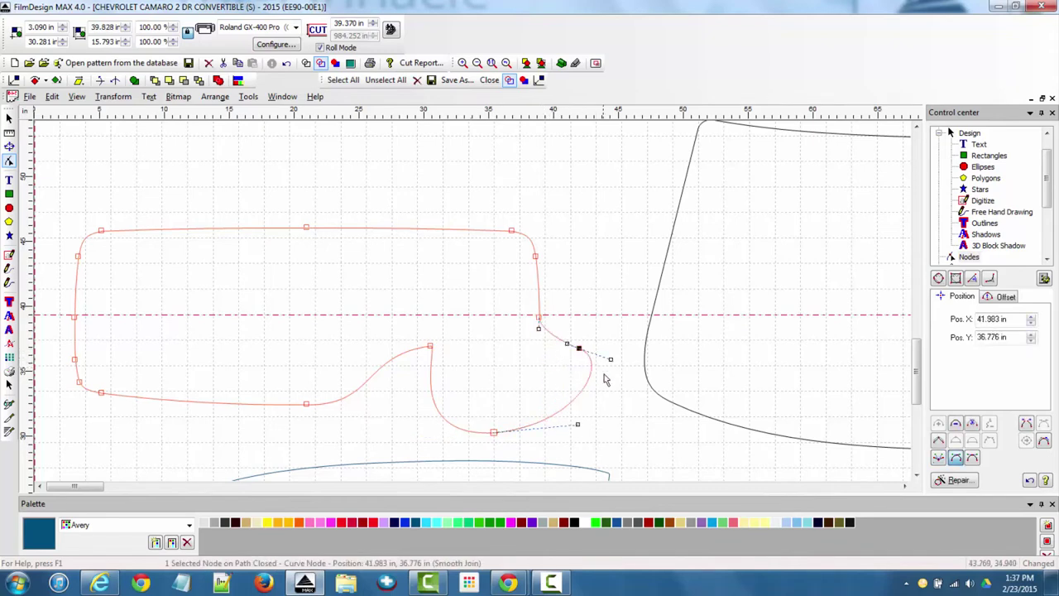
left_click(430, 345)
left_click_drag(438, 352, 481, 432)
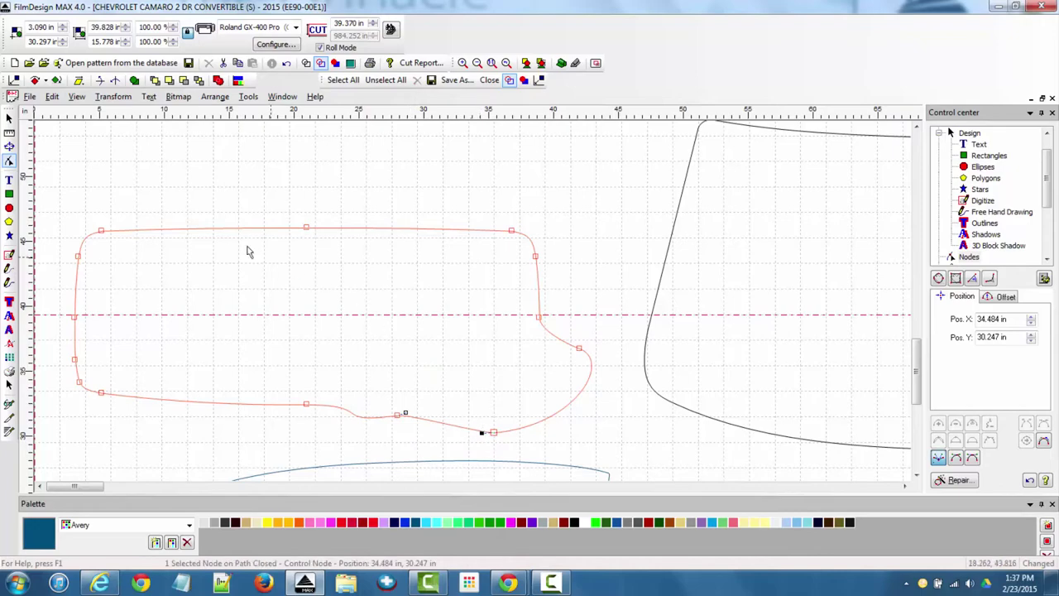
left_click(288, 65)
left_click(287, 65)
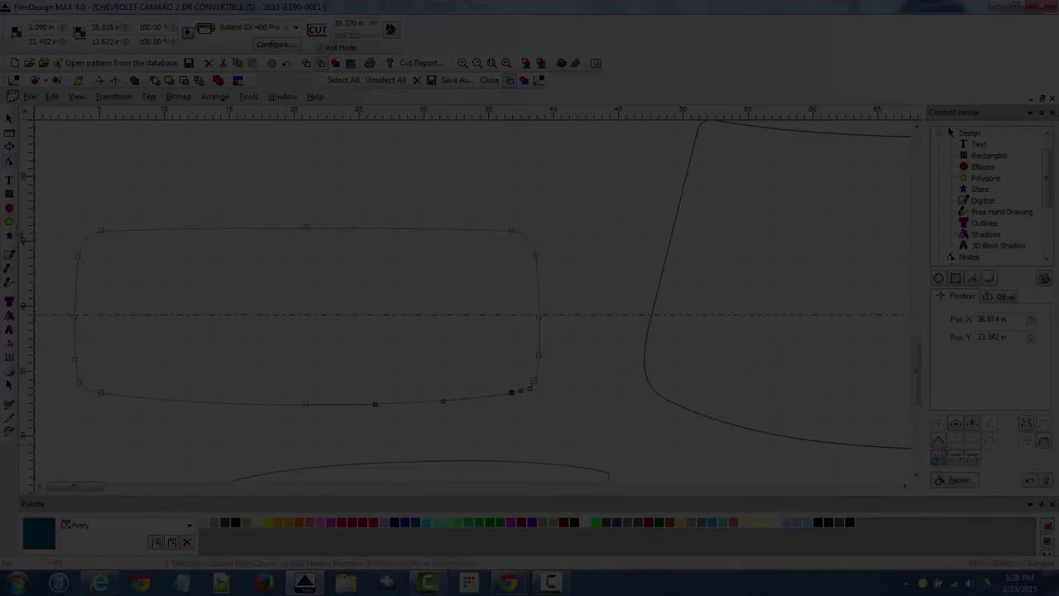
Insert several extra nodes along the upper edge of the rounded rectangular piece.
left_click(130, 233)
left_click(165, 230)
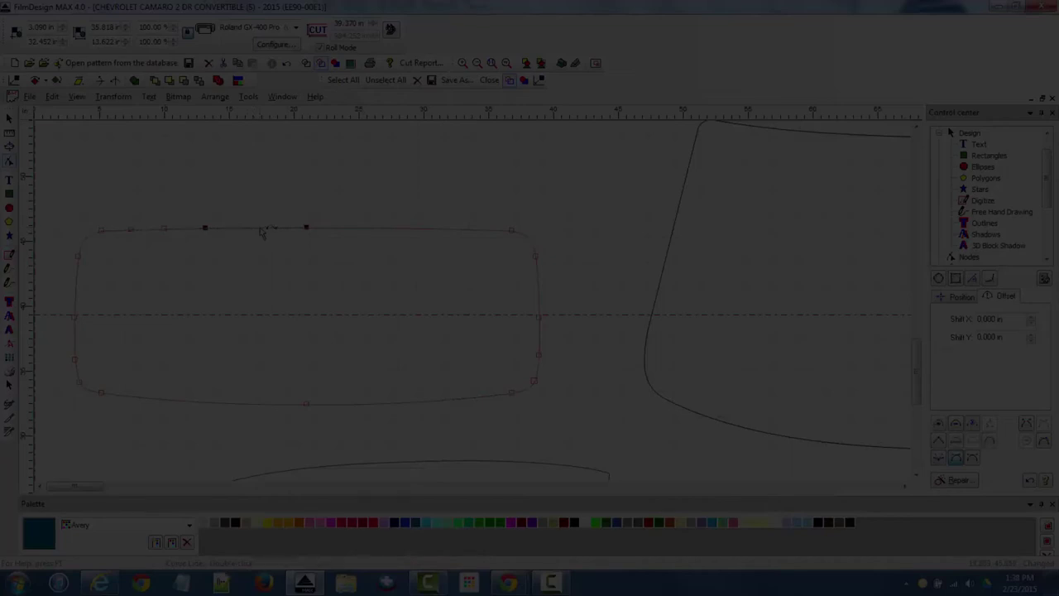
double_click(260, 229)
double_click(353, 229)
double_click(462, 230)
Remove the nodes between the upper edge's two end nodes, and convert the upper edge and right-side segments to straight lines.
left_click_drag(533, 260, 532, 259)
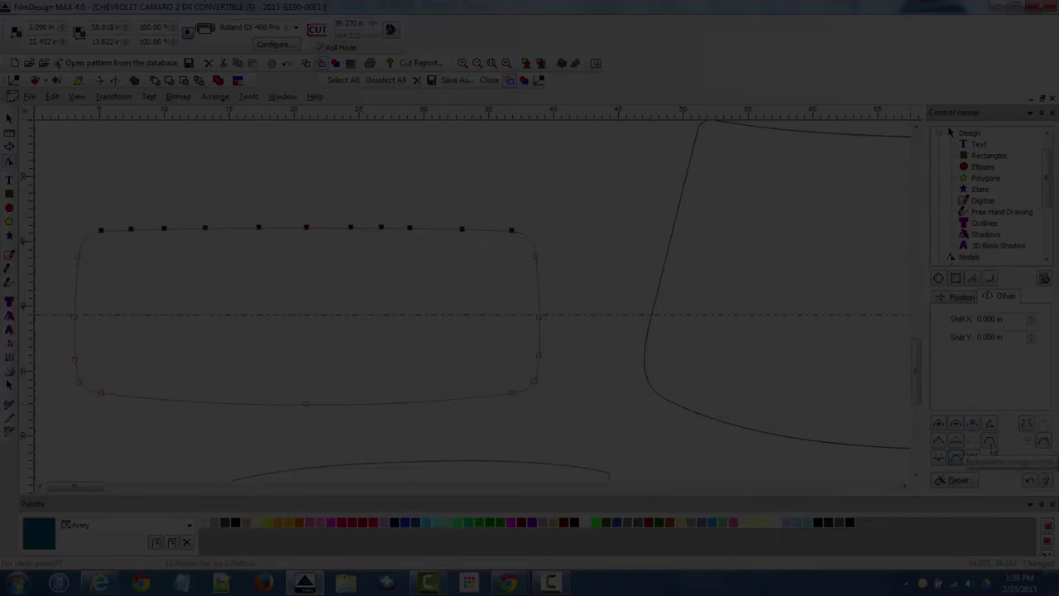
left_click(990, 445)
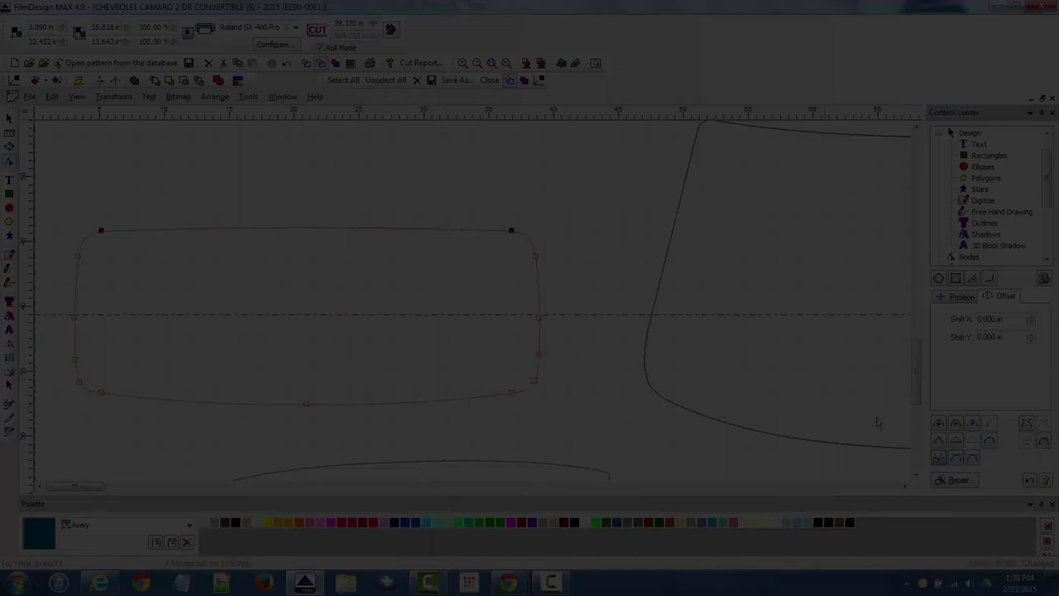
left_click(938, 456)
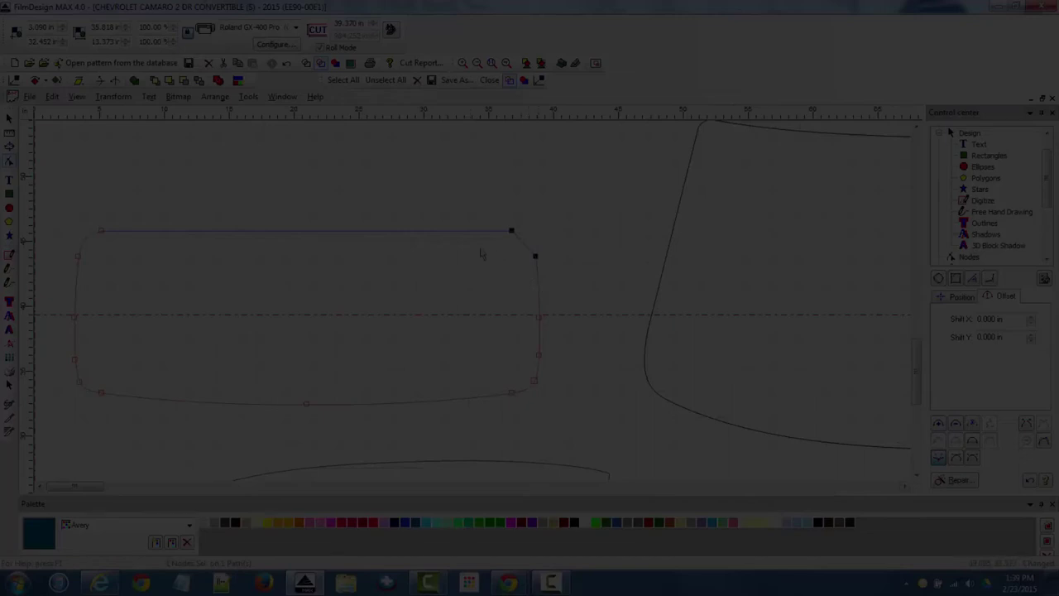
left_click_drag(468, 254, 626, 420)
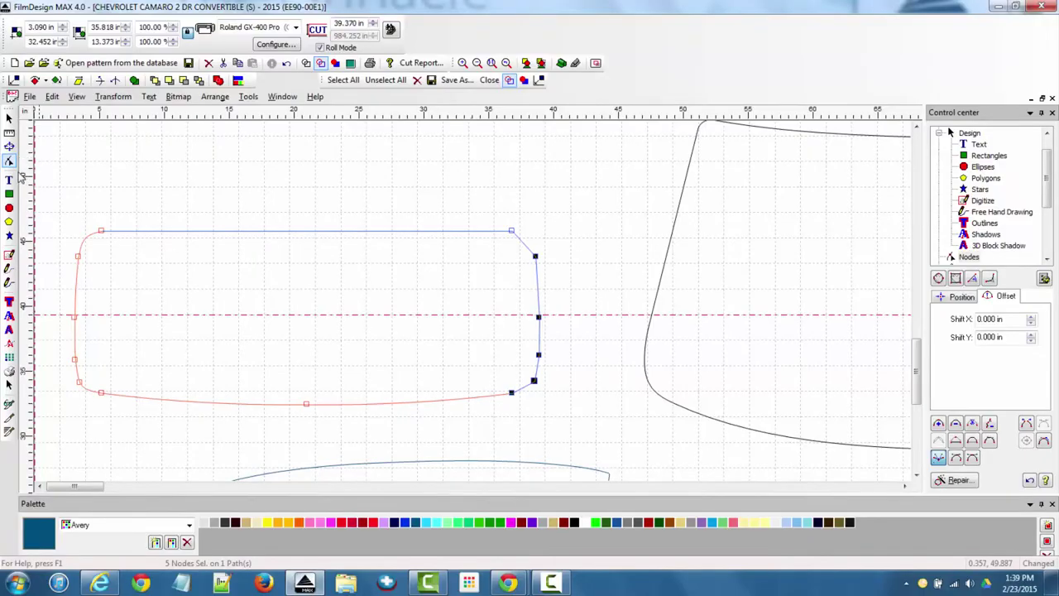
Add the text "hgvjhbhvukvg" above the rounded rectangular piece in Arial Regular, 1.250 in high.
left_click(9, 180)
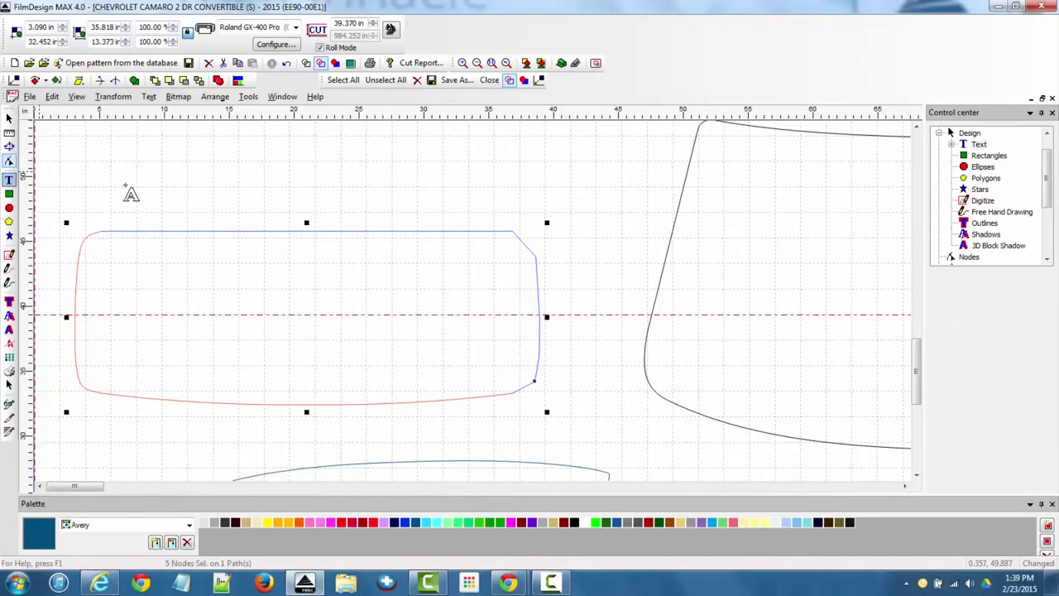
left_click(226, 189)
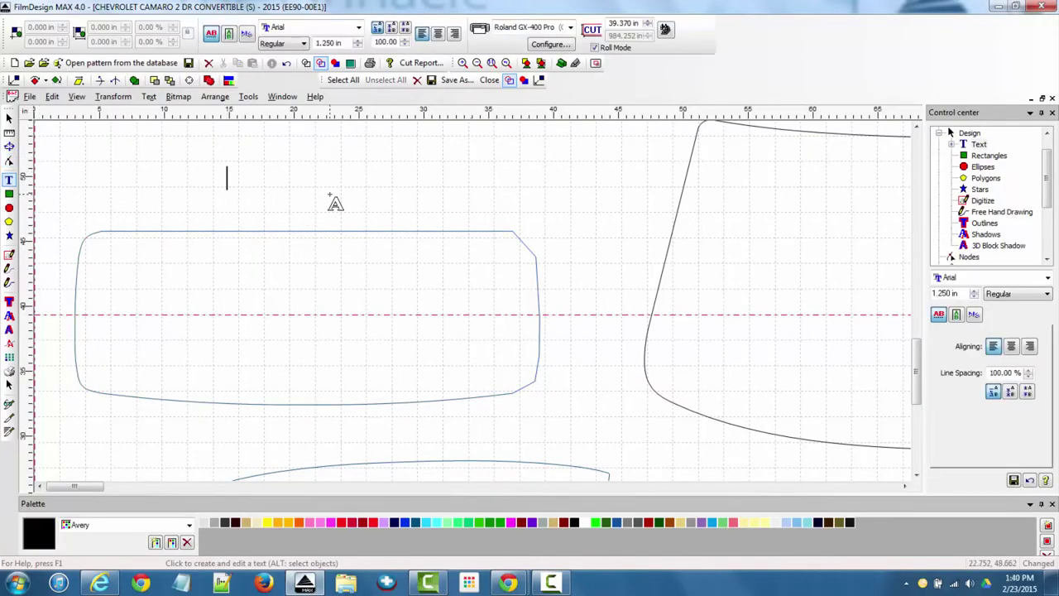
type("hgvjhbhvukvg")
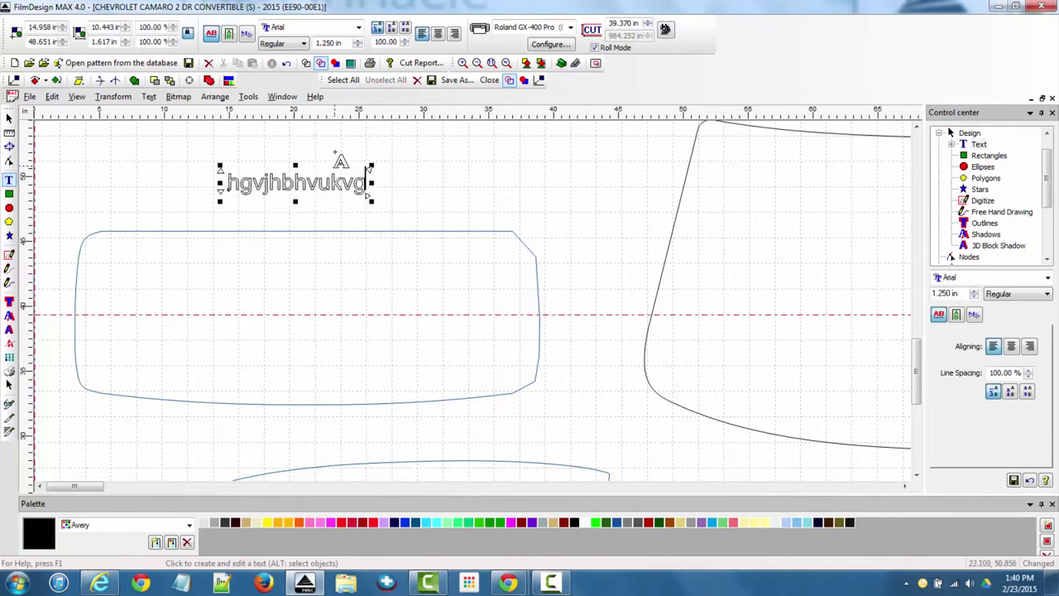
Browse the fonts and font styles available for the text, keeping Arial Regular.
left_click(360, 30)
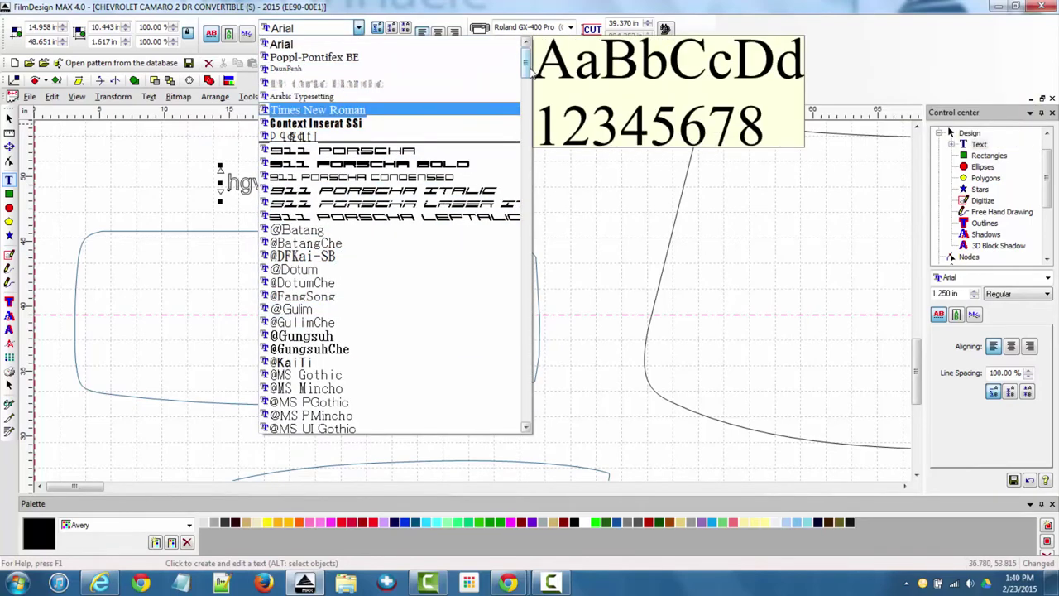
left_click_drag(526, 71, 527, 145)
left_click(527, 146)
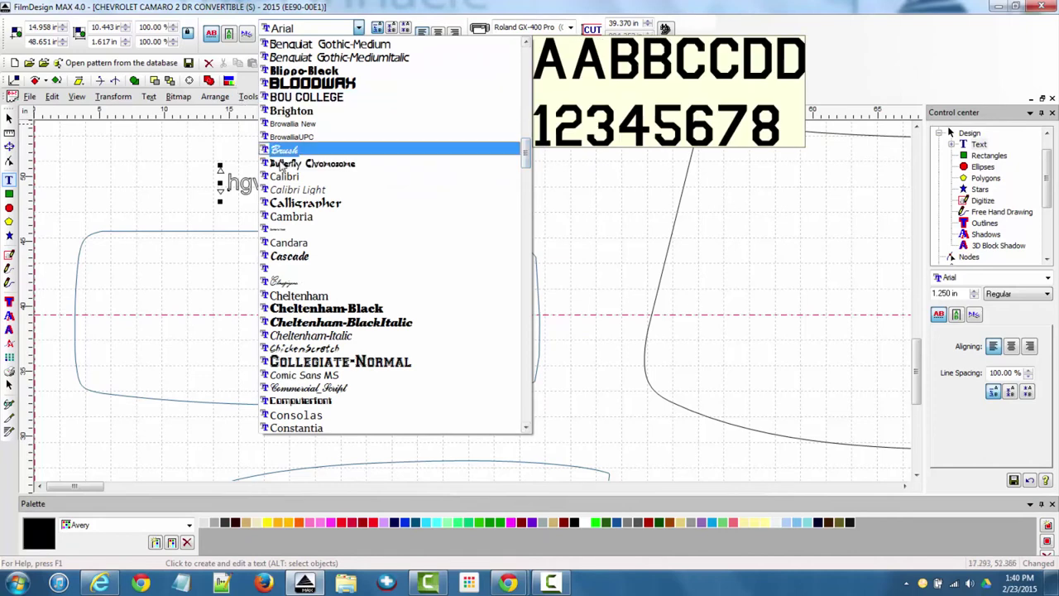
left_click(358, 27)
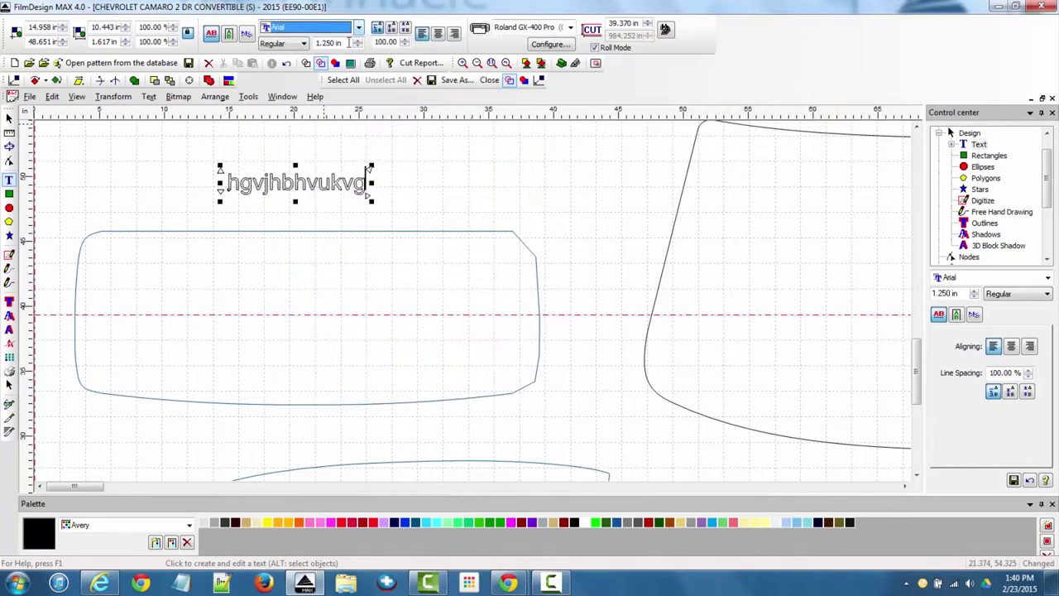
left_click(303, 44)
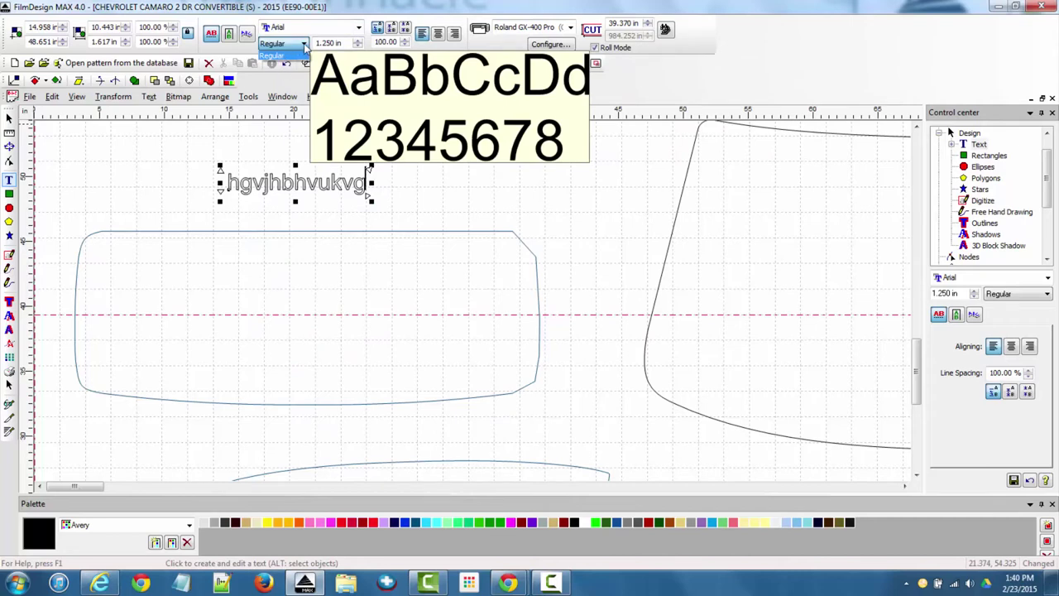
left_click(305, 46)
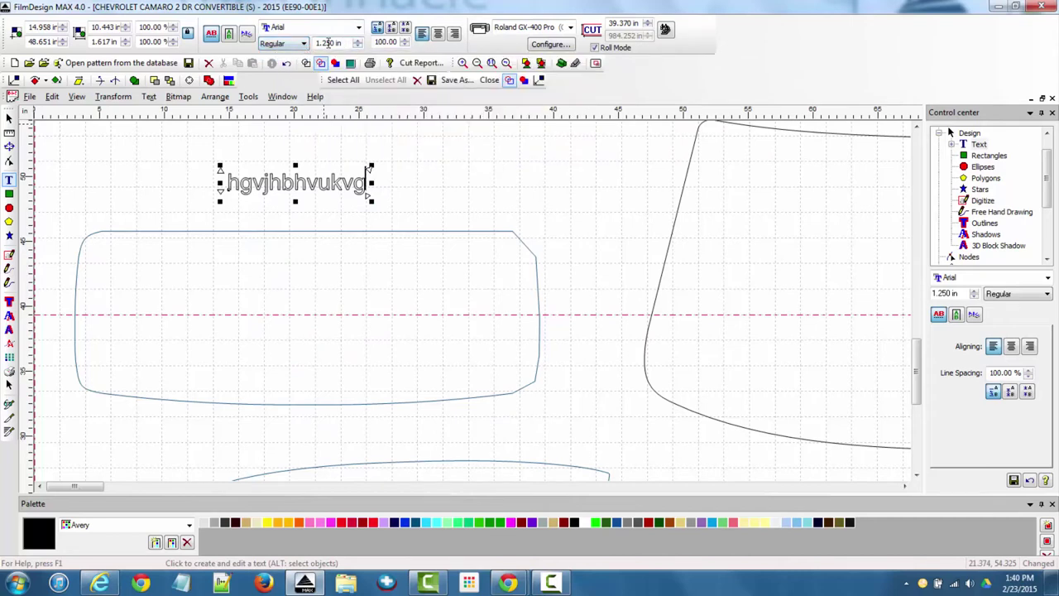
Try centre and right alignment on the text, and return it to left alignment.
left_click(441, 35)
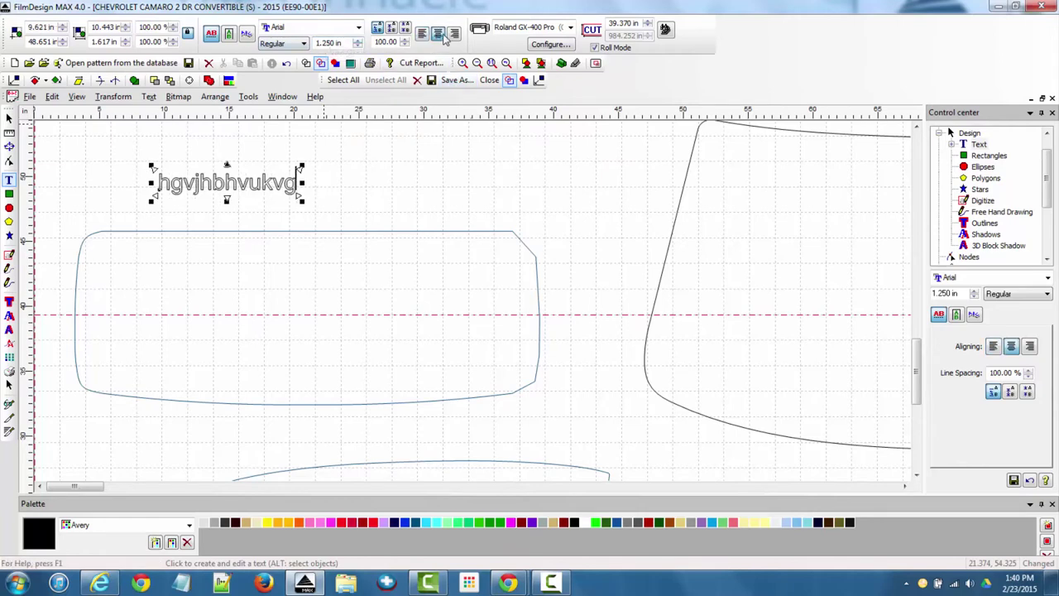
left_click(454, 34)
left_click(438, 34)
left_click(422, 34)
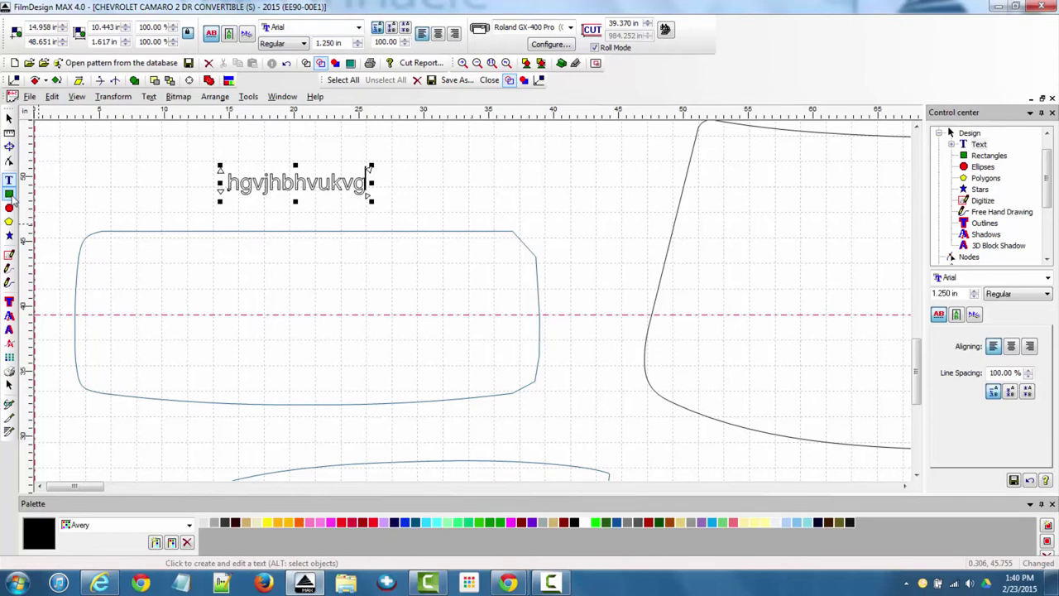
Trace the grey car bitmap in 073-car-vector-illustrator.jpg with the interactive bitmap tracing tool at 10% tolerance.
left_click(10, 256)
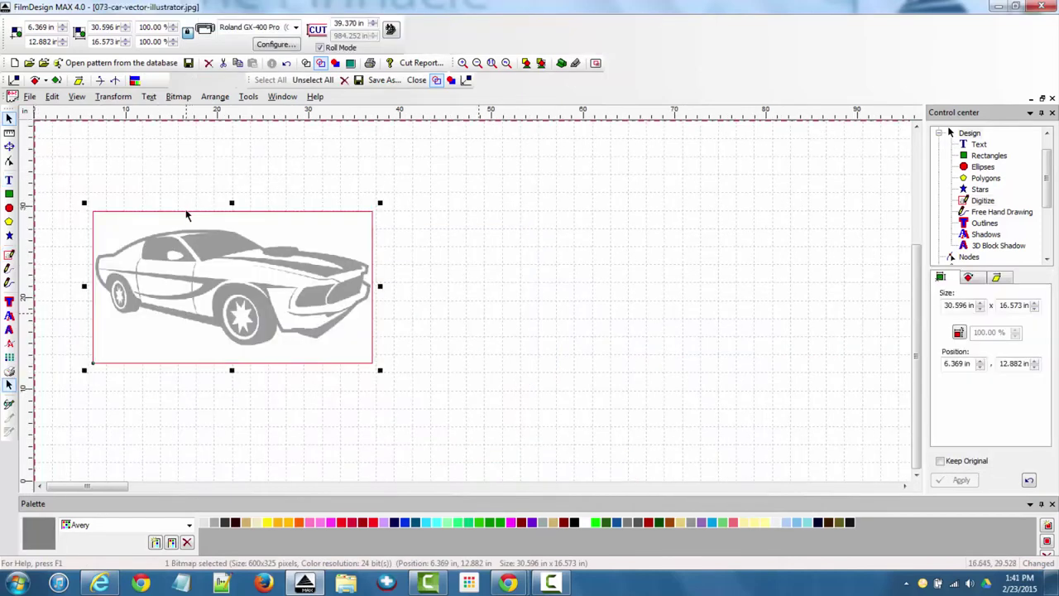
left_click(9, 256)
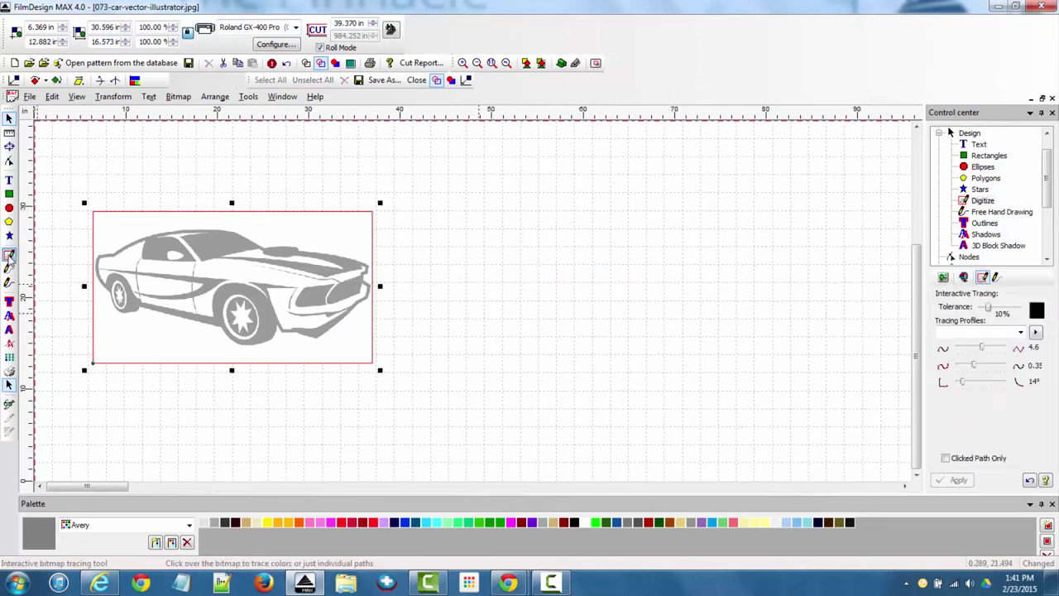
left_click(223, 236)
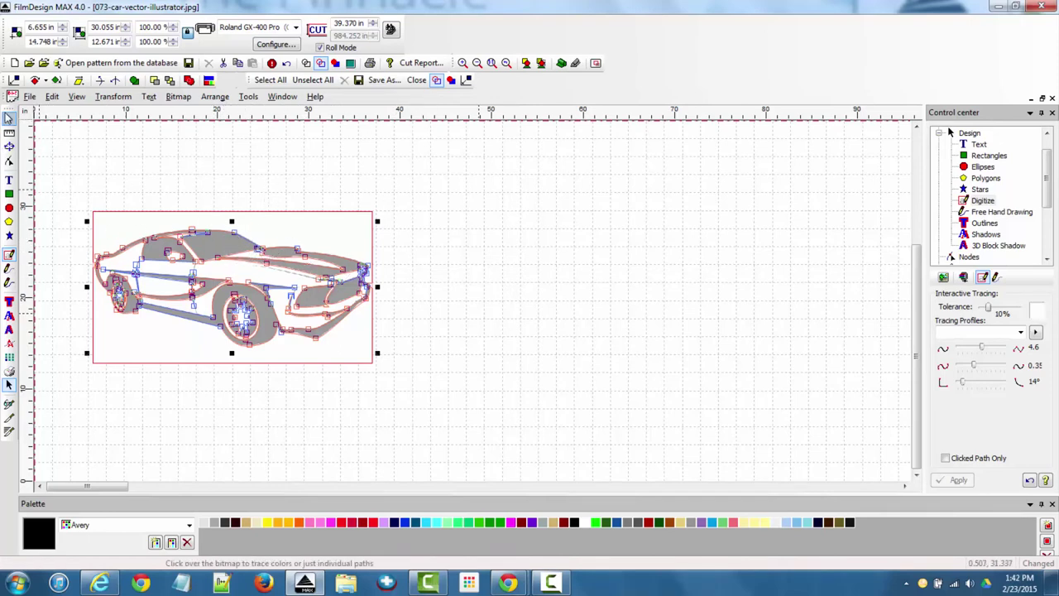
Move the traced car outline off the bitmap to its right, at about 45.95, 12.87 in.
left_click(9, 118)
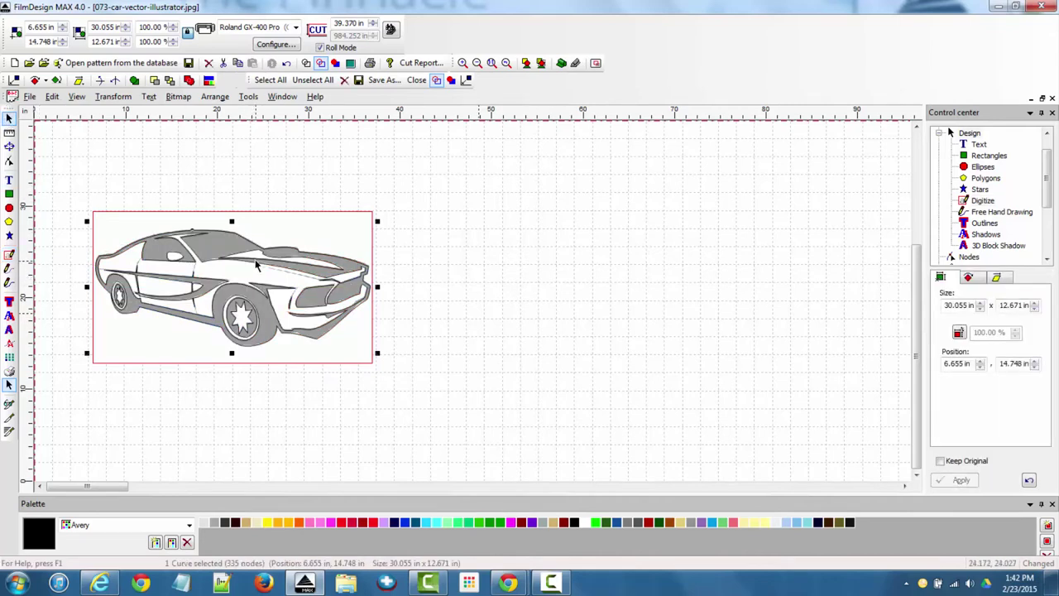
left_click_drag(256, 265, 634, 266)
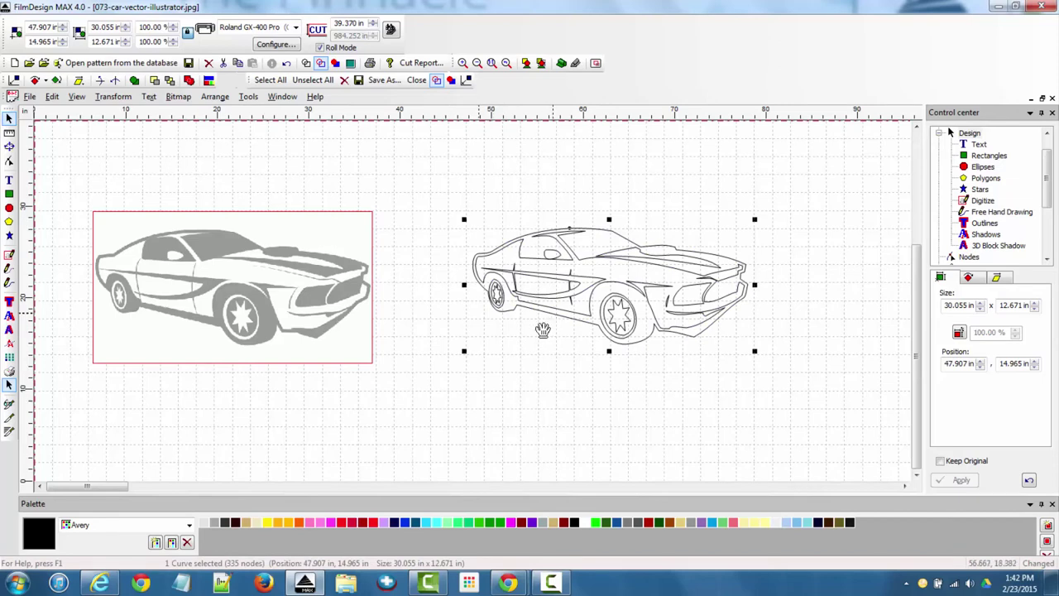
left_click_drag(541, 329, 524, 348)
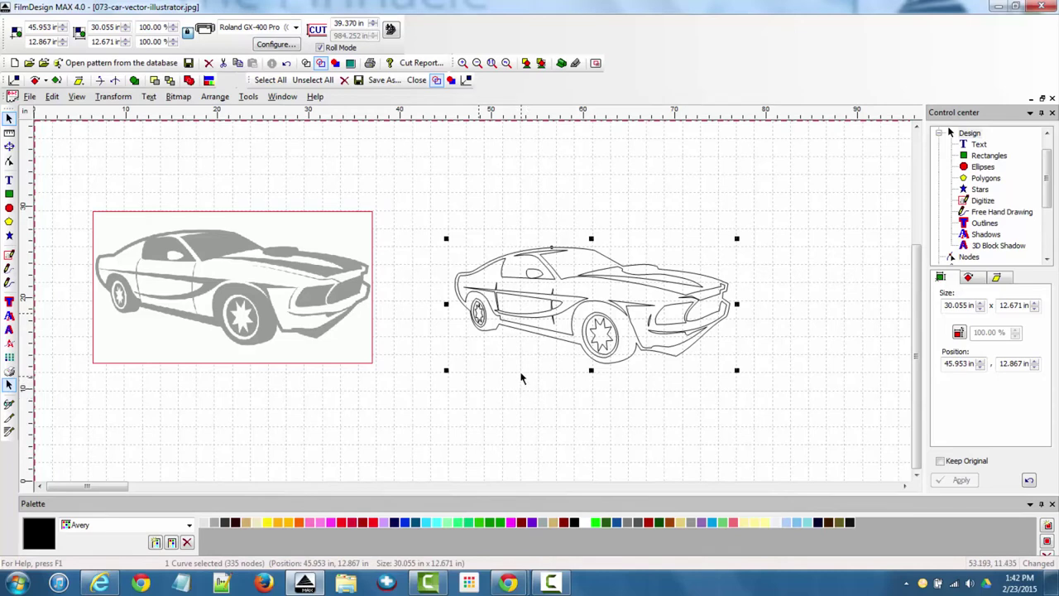
Open the traced outline for node editing and smooth the curve below the rear wheel, moving its control handle to about 50.24, 16.51 in.
double_click(533, 316)
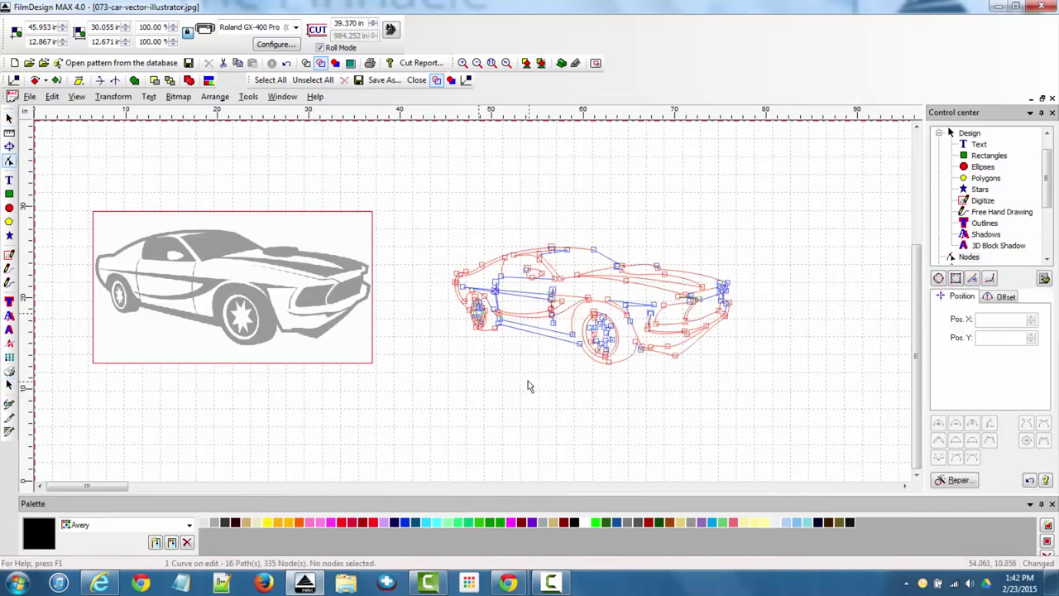
left_click(463, 63)
left_click_drag(451, 281, 534, 350)
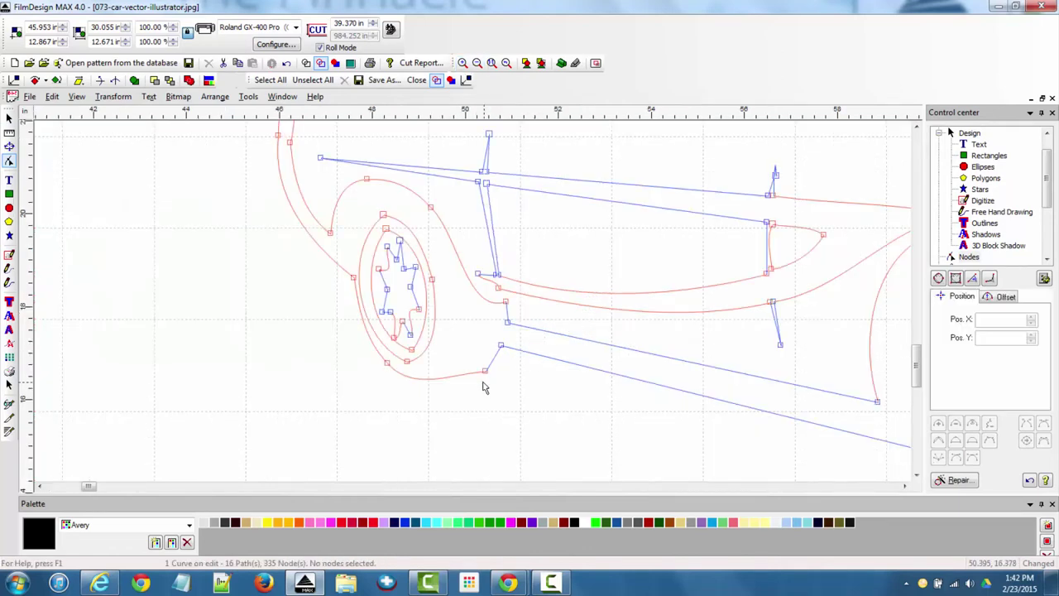
left_click(462, 63)
left_click_drag(372, 334, 559, 410)
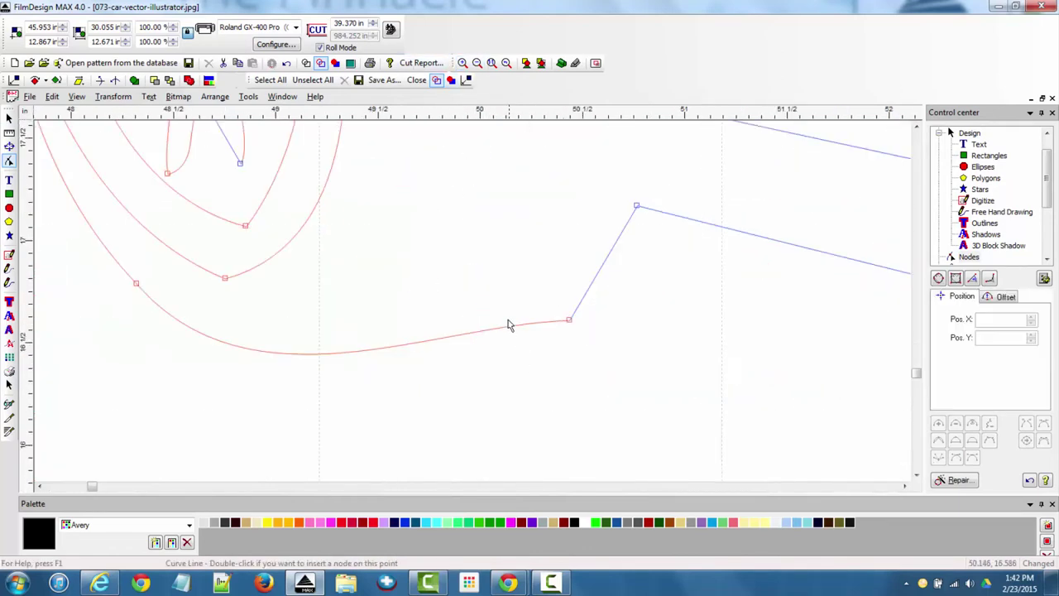
left_click(568, 320)
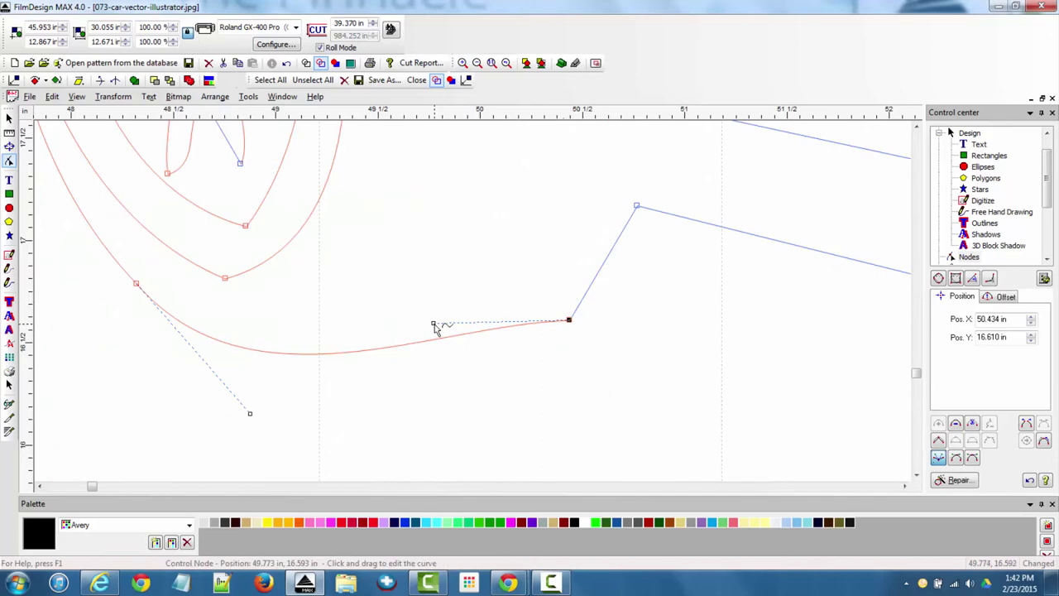
left_click_drag(436, 324, 538, 343)
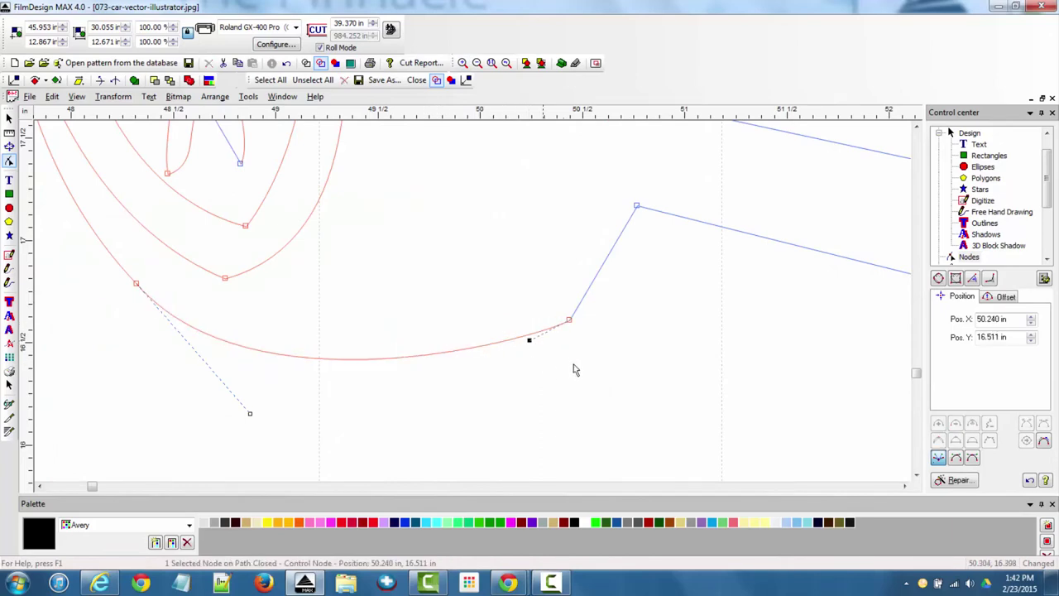
Start a straight-line point-digitized outline on the grey car bitmap at about 7.13, 24.61 in, placing nodes from the rear deck over the roof to the hood scoop.
key("minus")
key("minus")
key("minus")
key("minus")
key("minus")
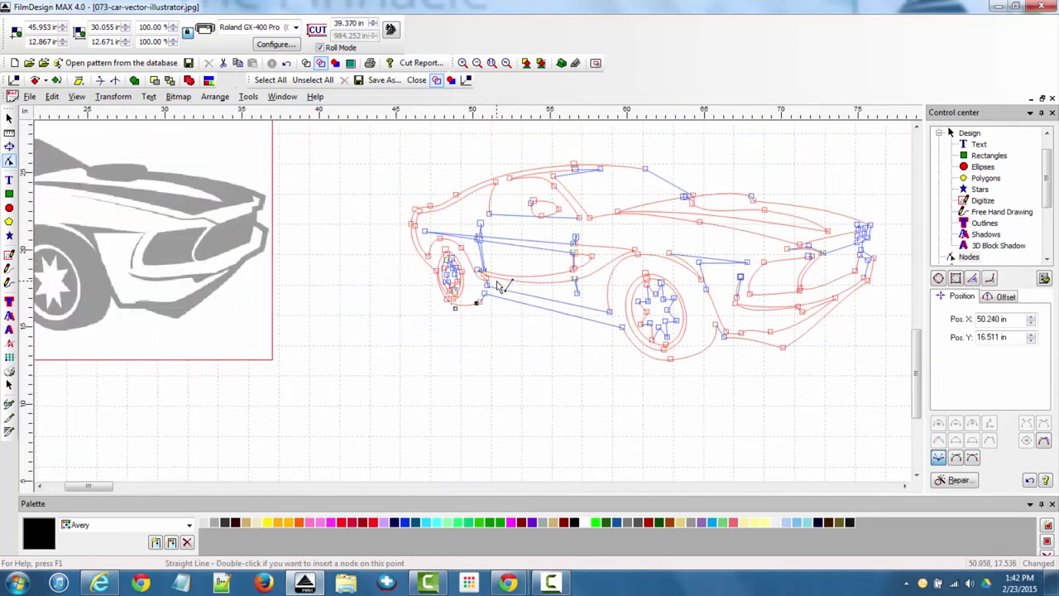
key("minus")
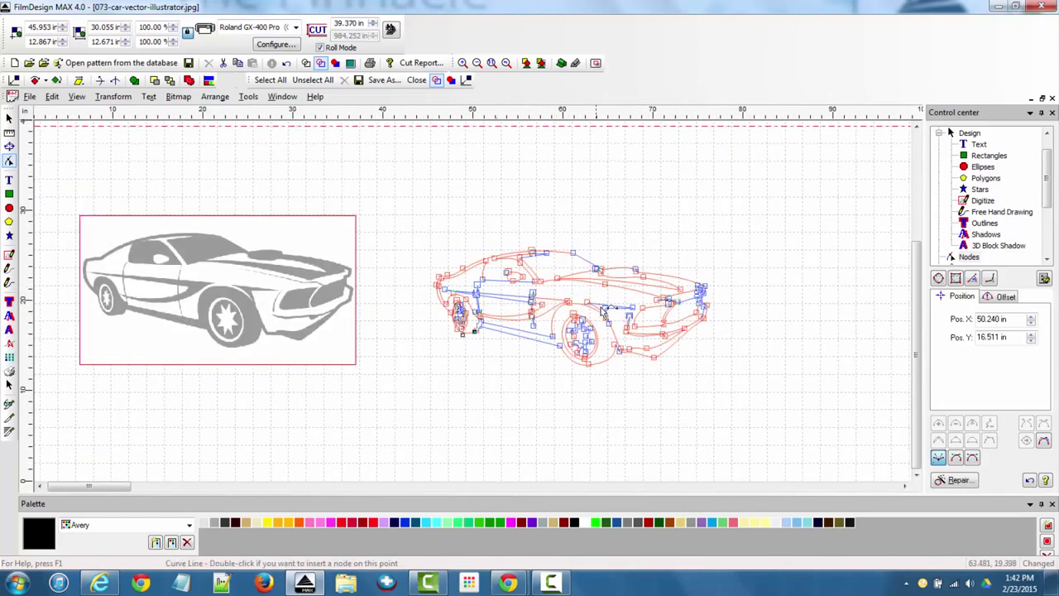
left_click(10, 269)
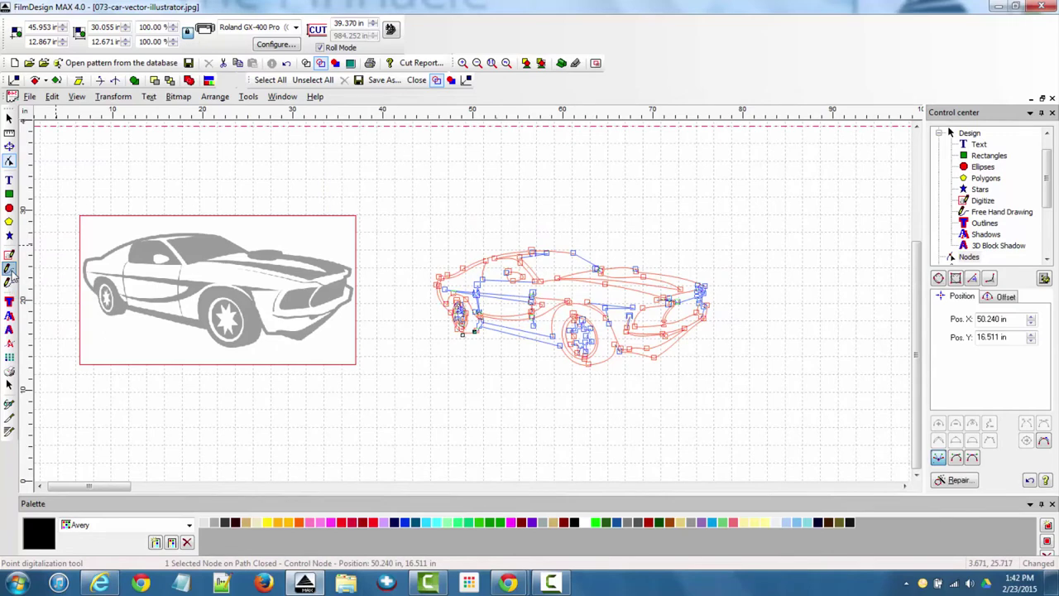
left_click(86, 258)
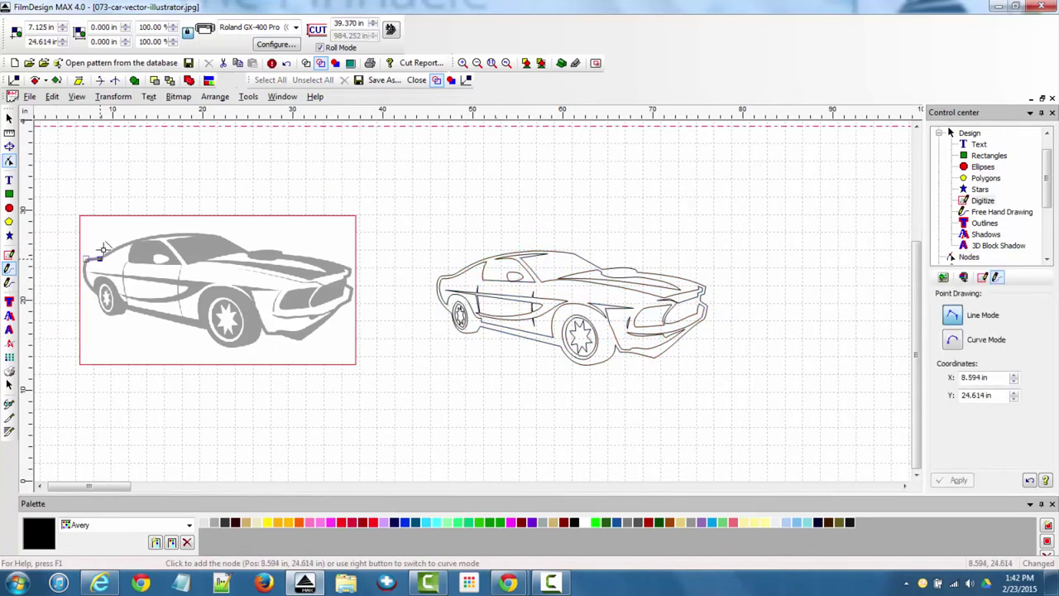
left_click(118, 245)
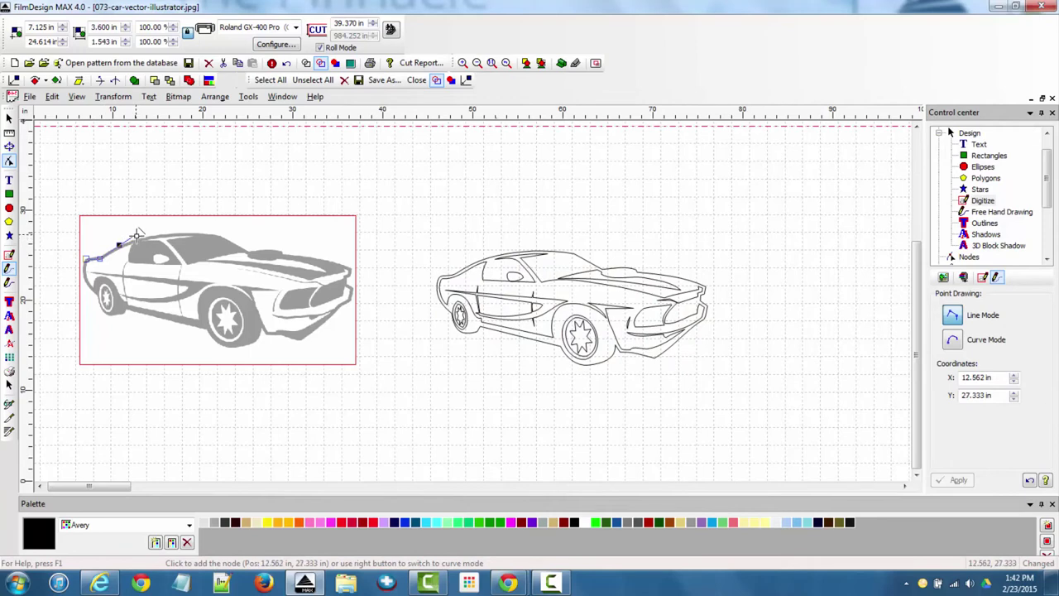
left_click(138, 237)
left_click(168, 235)
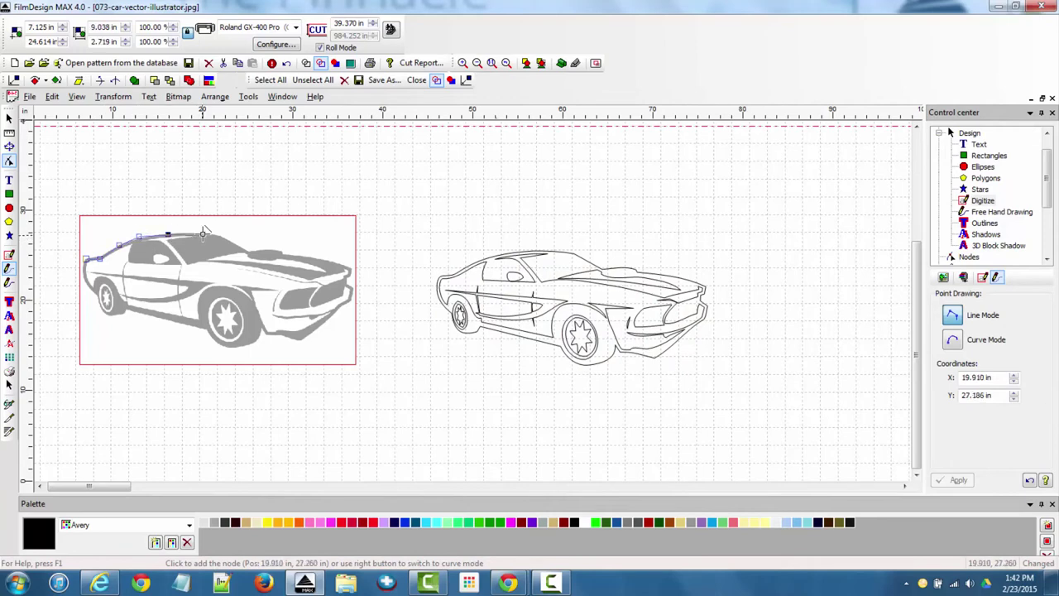
left_click(204, 232)
left_click(221, 234)
left_click(247, 248)
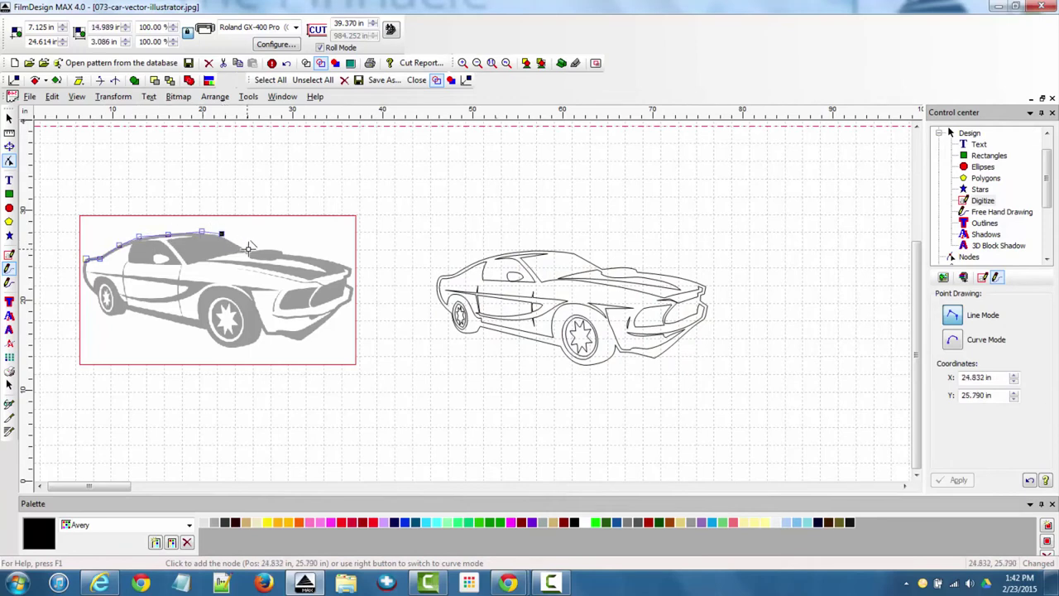
left_click(280, 249)
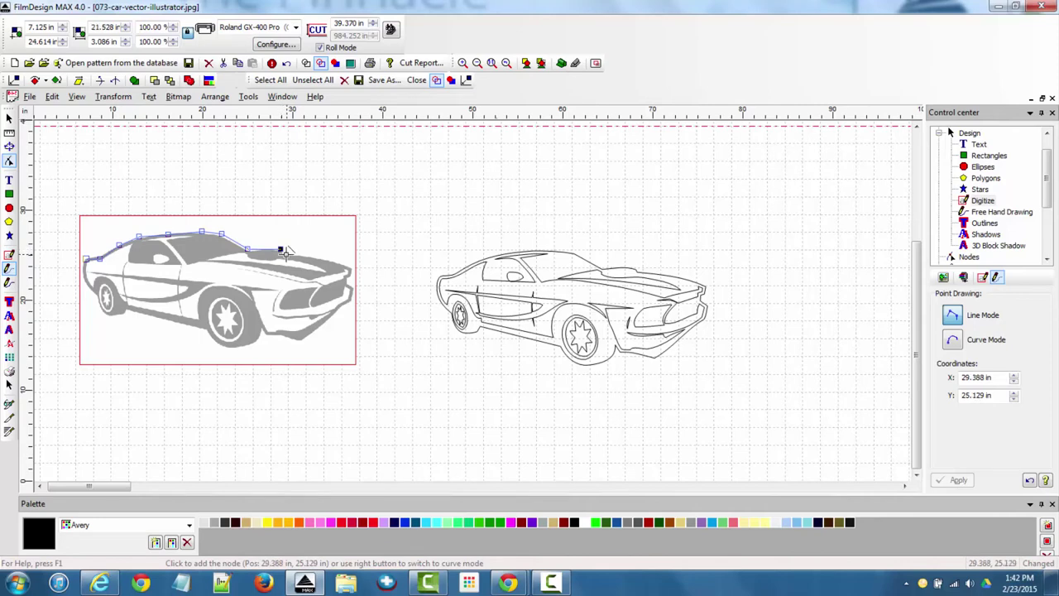
Continue the point outline around the nose, underside and wheels, closing it at the rear start node, about 29.54 × 12.71 in overall.
left_click(351, 269)
left_click(351, 291)
left_click(323, 320)
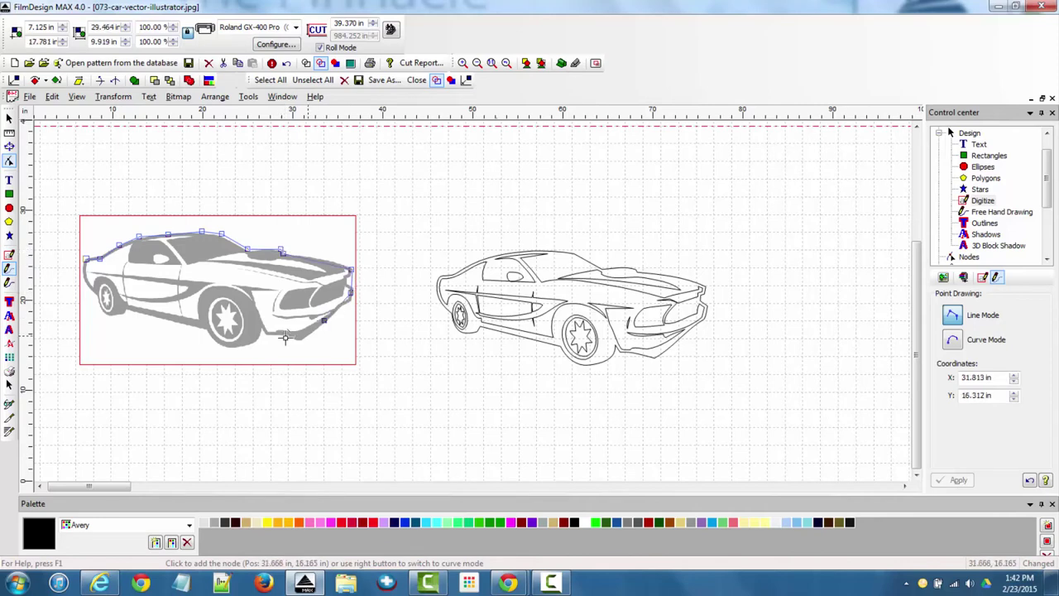
left_click(265, 331)
left_click(227, 345)
left_click(201, 329)
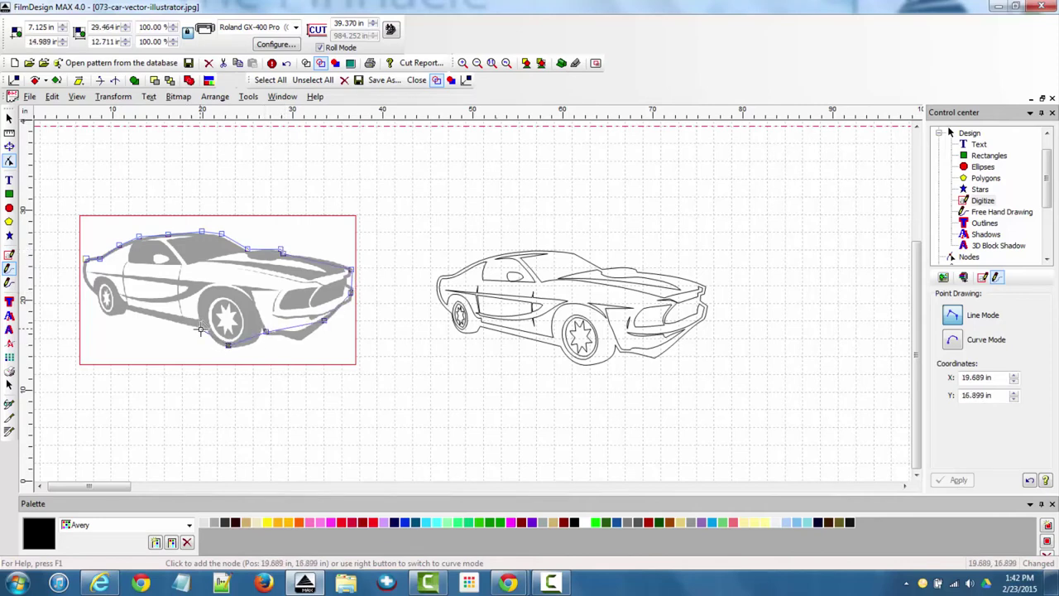
left_click(129, 309)
left_click(109, 311)
left_click(88, 292)
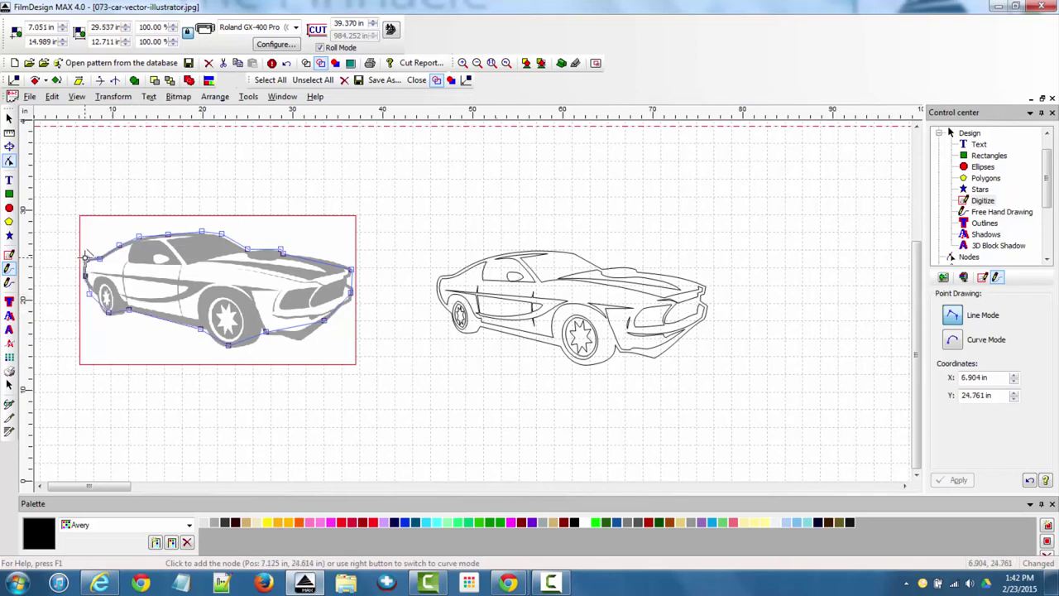
left_click(86, 259)
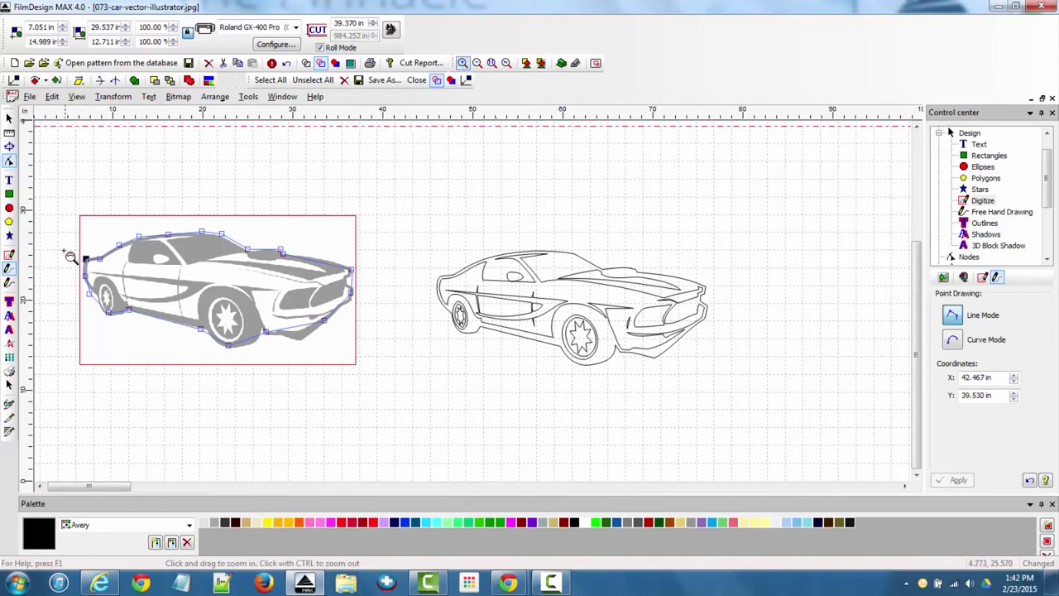
Open the point-drawn outline for node editing, select its five roof nodes and convert that stretch into one smooth curve.
scroll(99, 269, "up", 5)
scroll(304, 237, "down", 5)
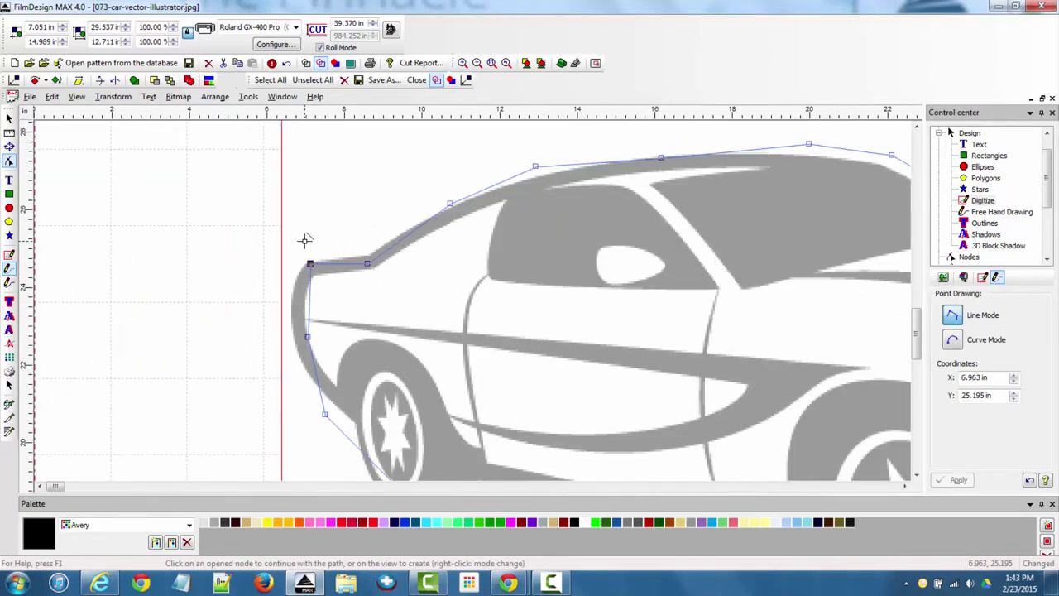
scroll(314, 248, "down", 2)
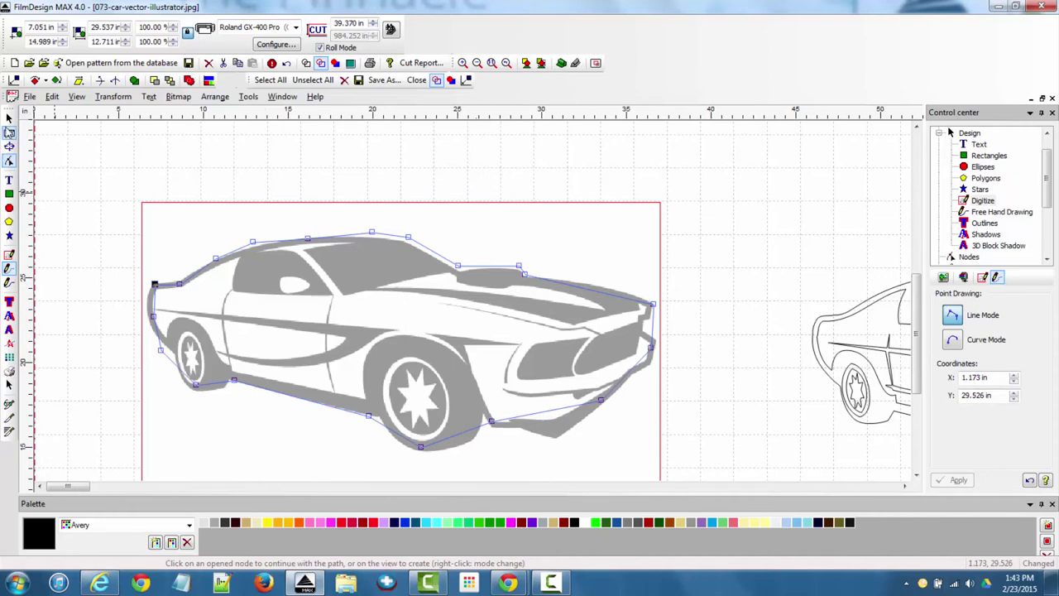
left_click(8, 160)
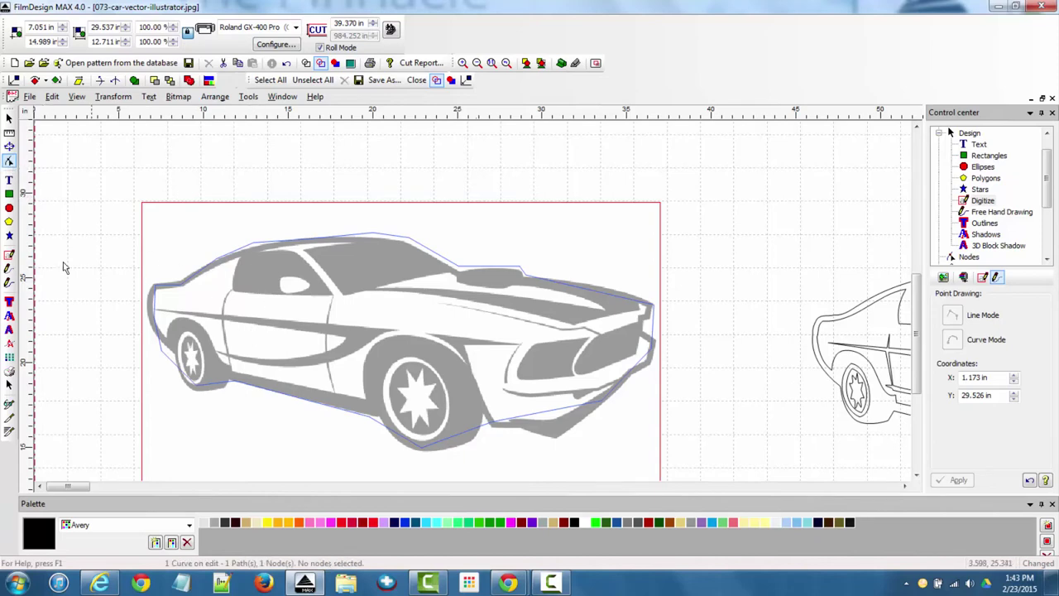
left_click(268, 241)
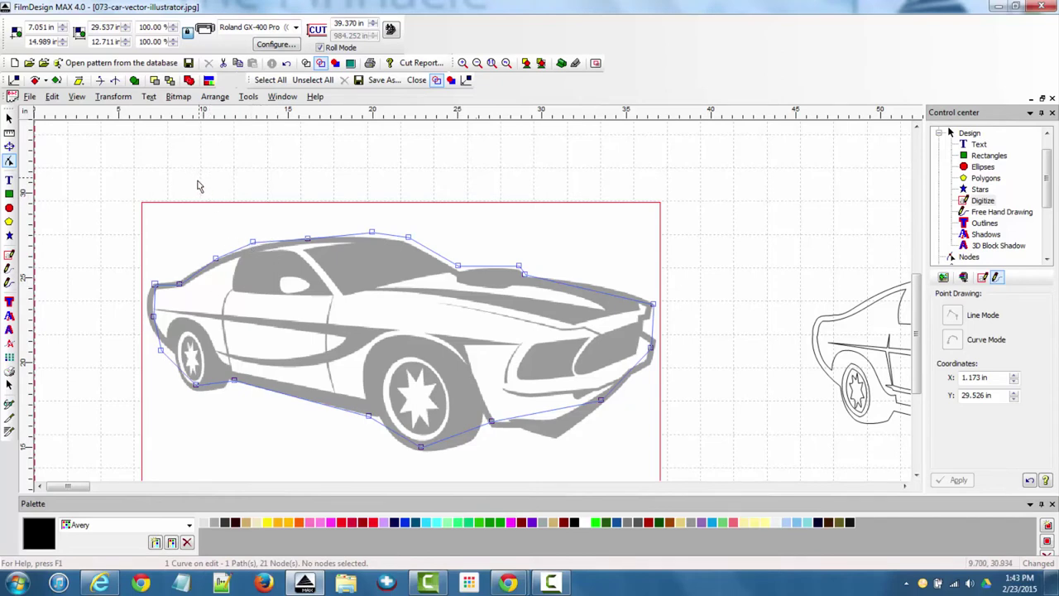
left_click_drag(199, 181, 423, 270)
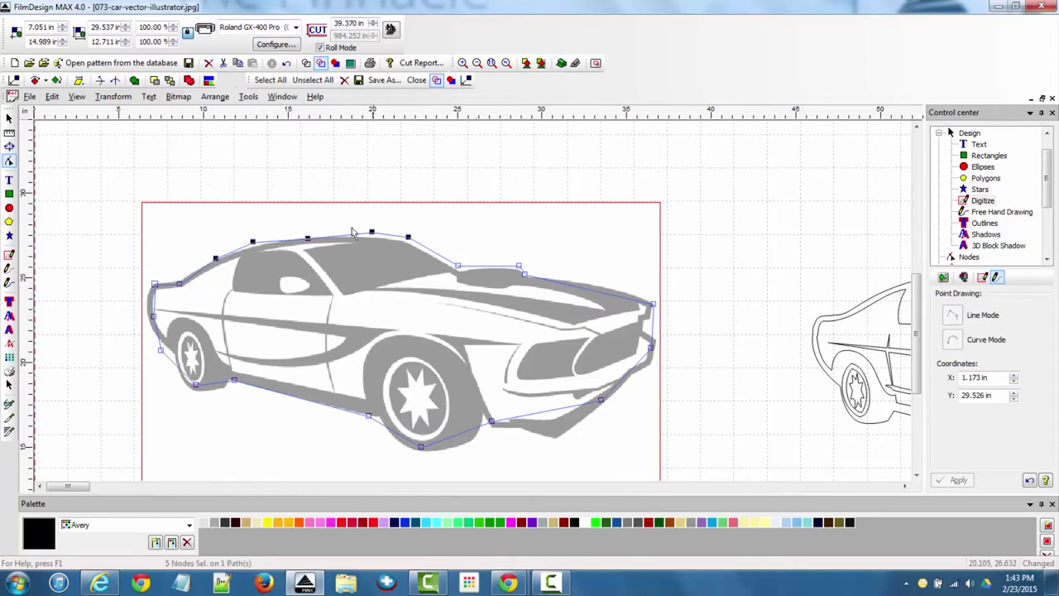
left_click_drag(199, 180, 326, 237)
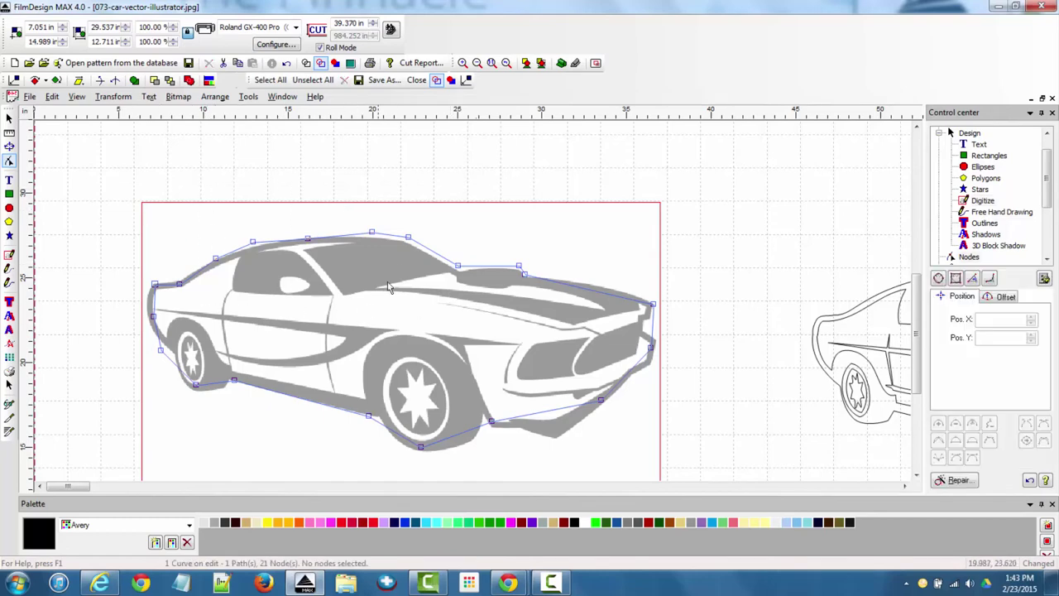
left_click_drag(424, 282, 429, 286)
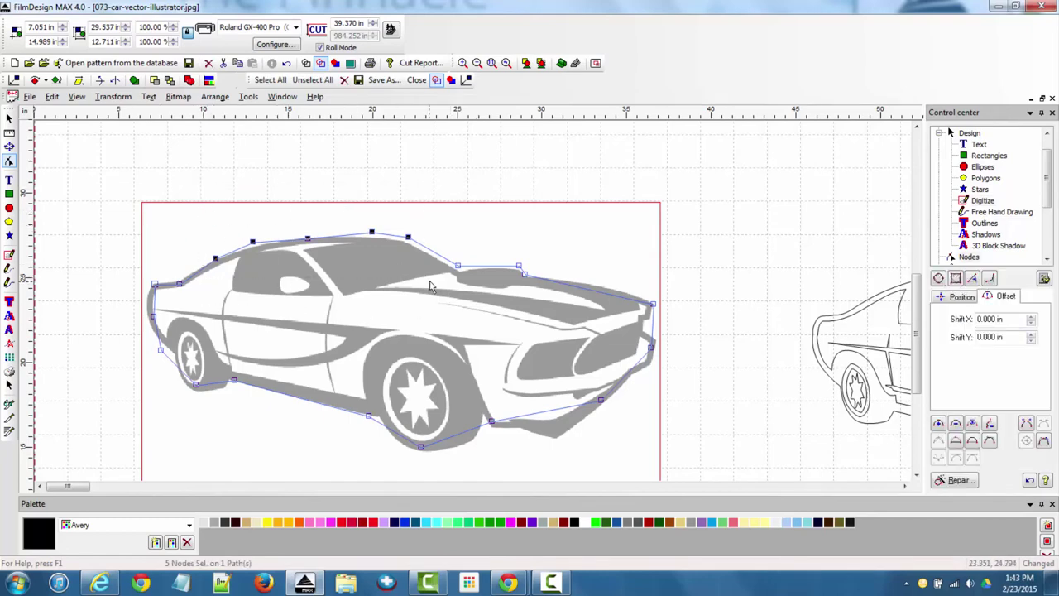
left_click(991, 443)
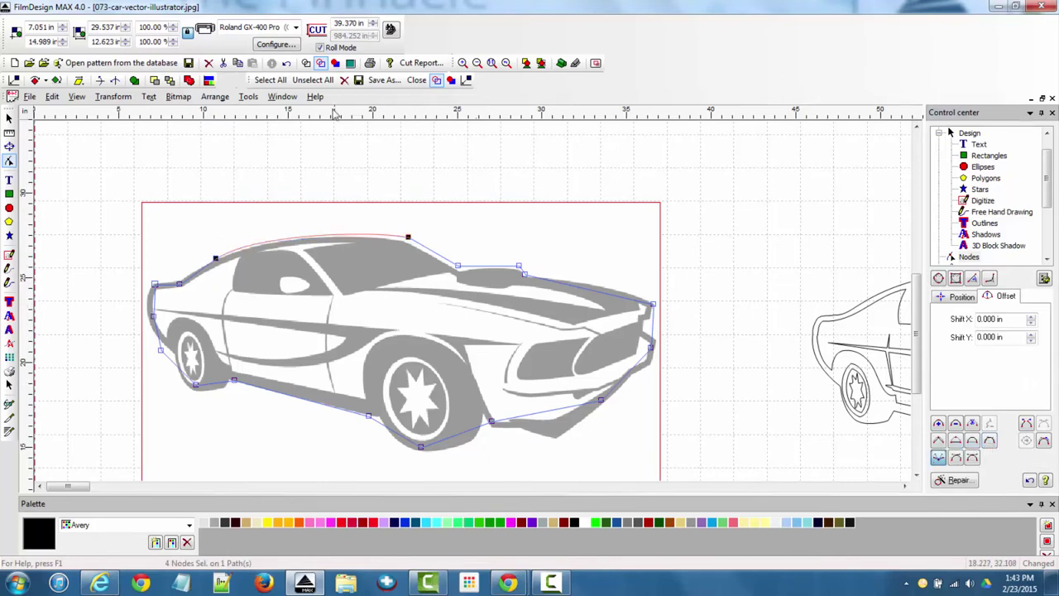
Move the windshield-top node to about 21.88, 27.19 in and the windshield-base node to 25.10, 25.40 in on the bitmap edge.
left_click(463, 62)
left_click(365, 245)
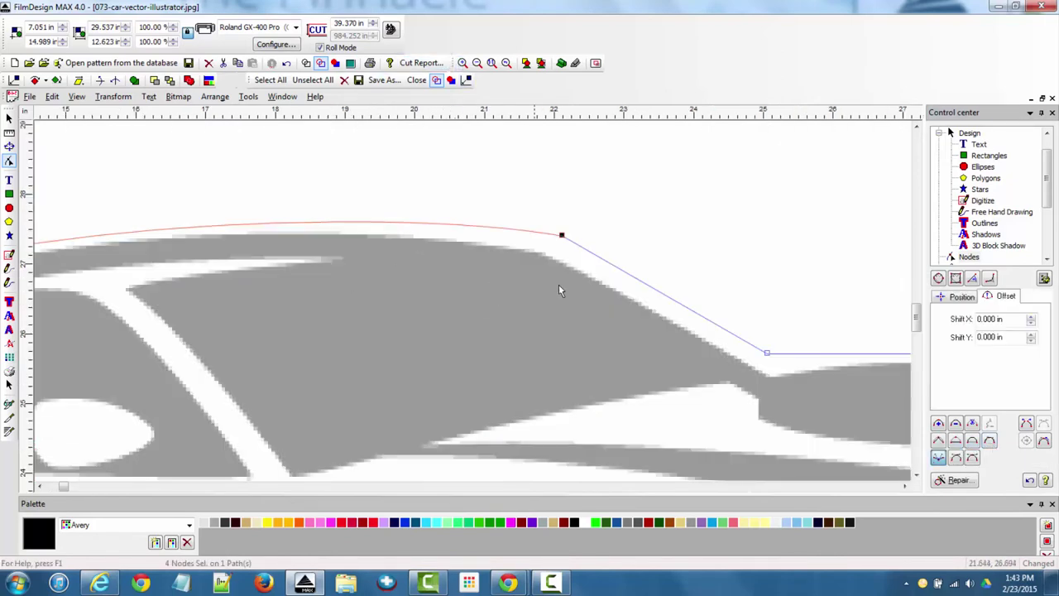
left_click_drag(563, 237, 546, 252)
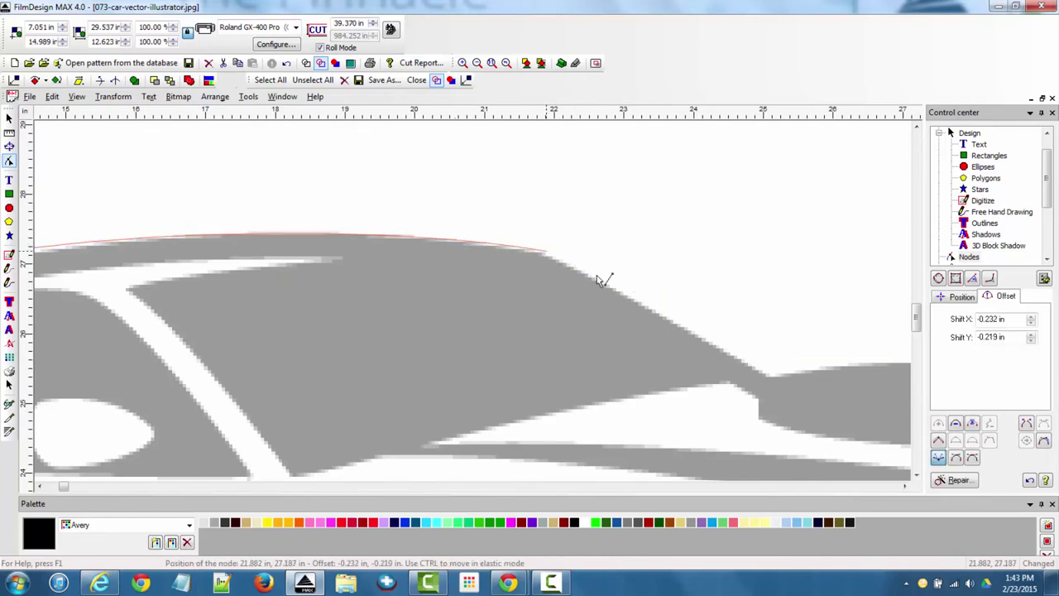
left_click_drag(768, 354, 770, 375)
scroll(324, 352, "down", 3)
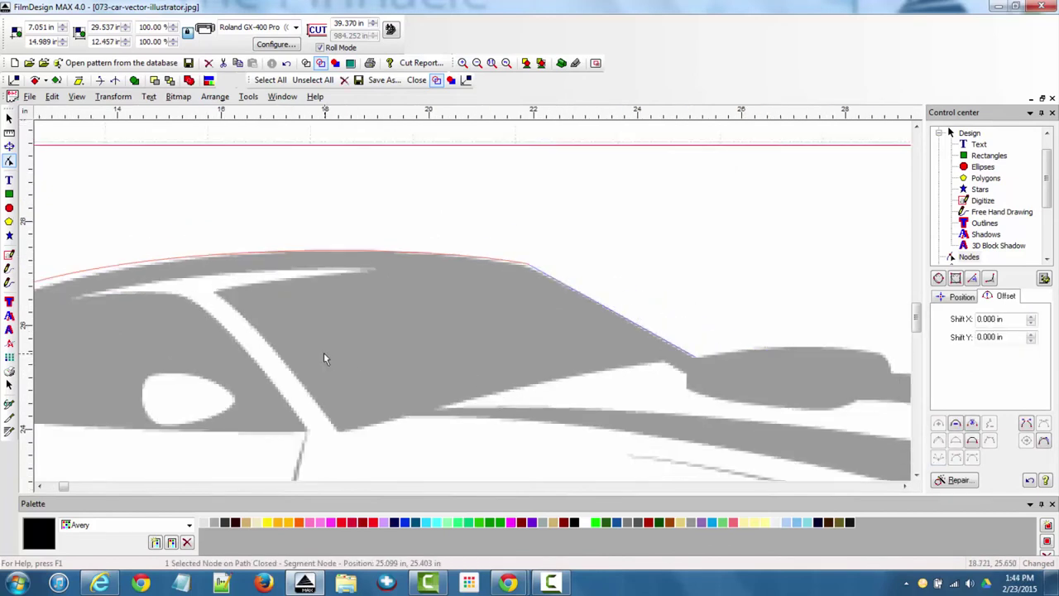
Fit the rear roof curve to the bitmap, moving its node to about 10.76, 26.10 in and its control handle to 13.76, 27.68 in.
left_click(467, 79)
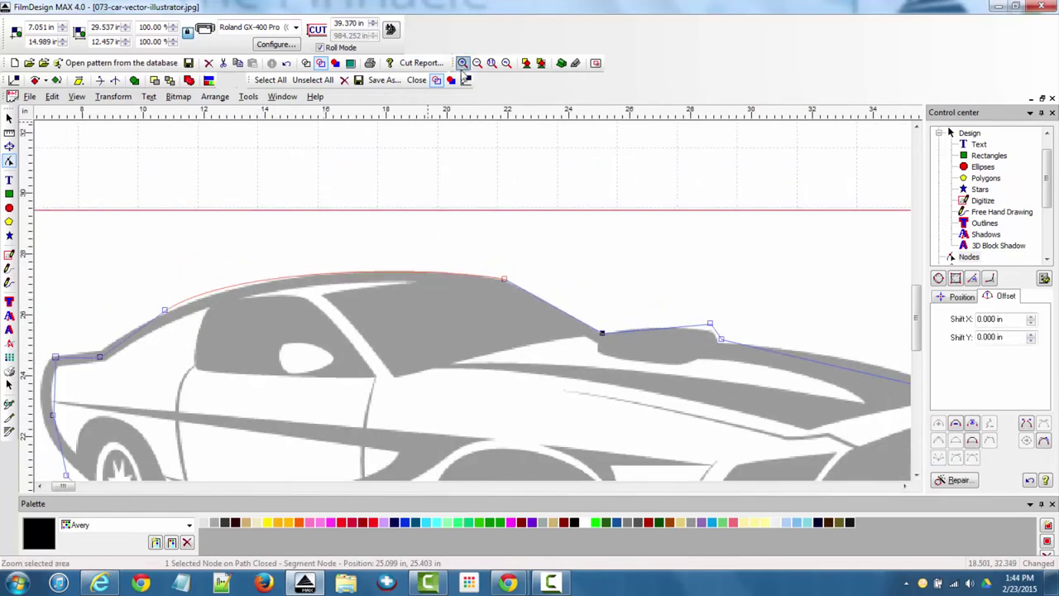
left_click_drag(99, 228, 433, 383)
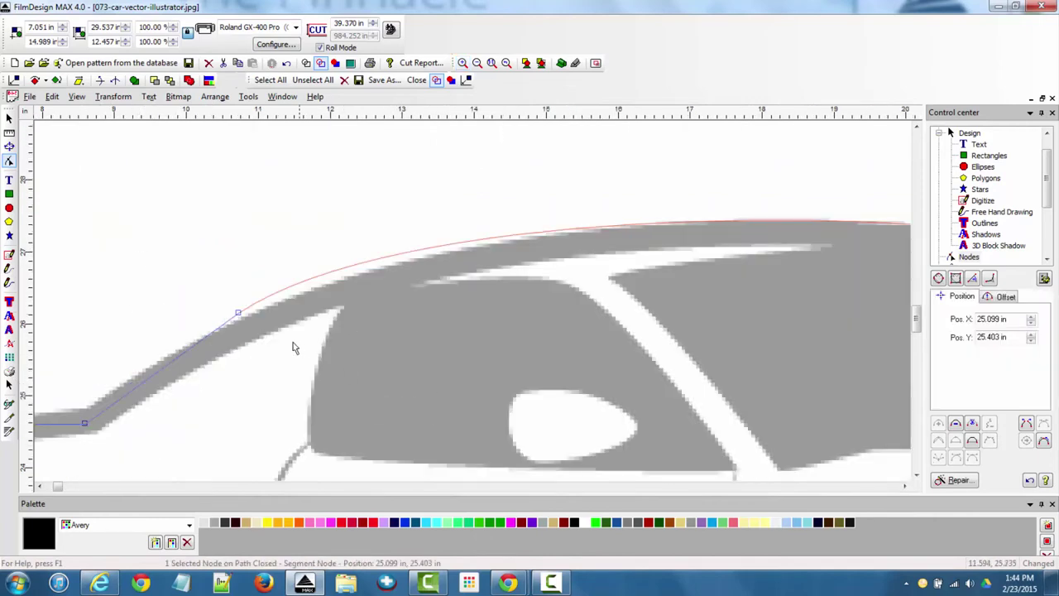
left_click(238, 315)
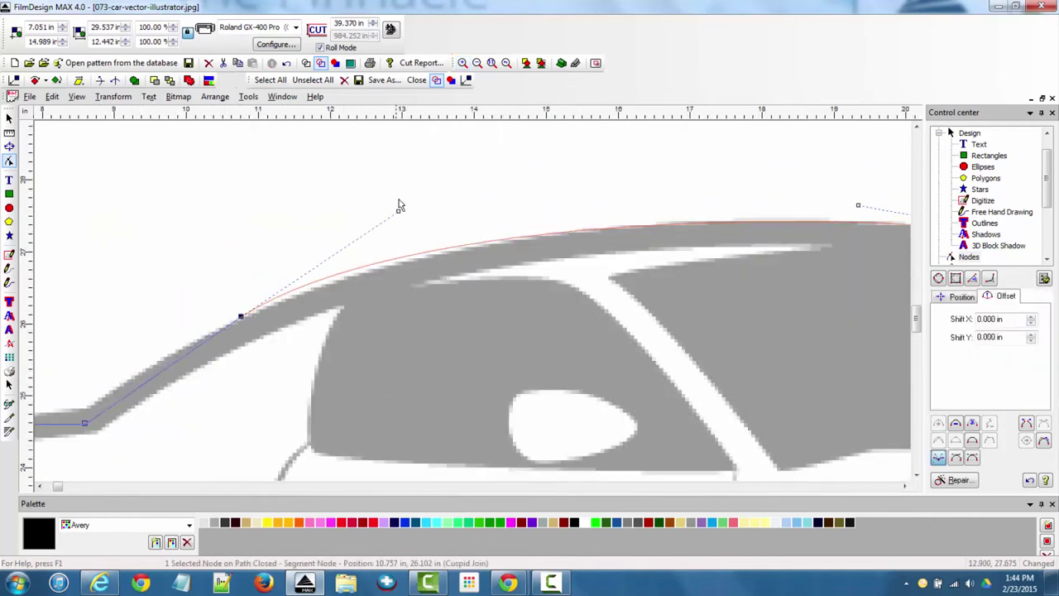
left_click_drag(401, 211, 455, 204)
Move the outline's rear-deck corner node up onto the outer edge of the car bitmap.
scroll(449, 285, "down", 4)
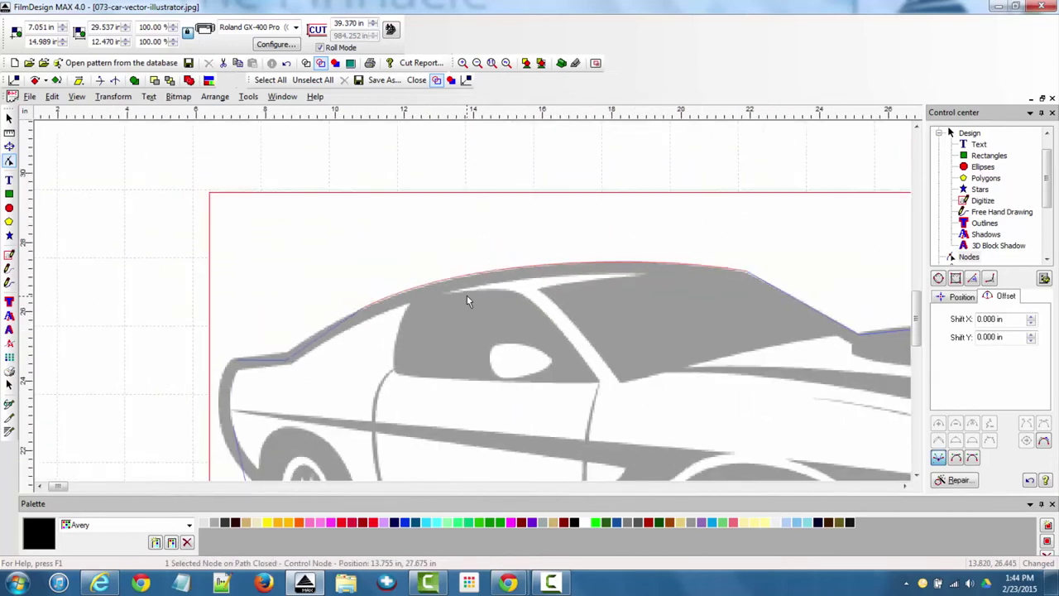
scroll(399, 322, "down", 1)
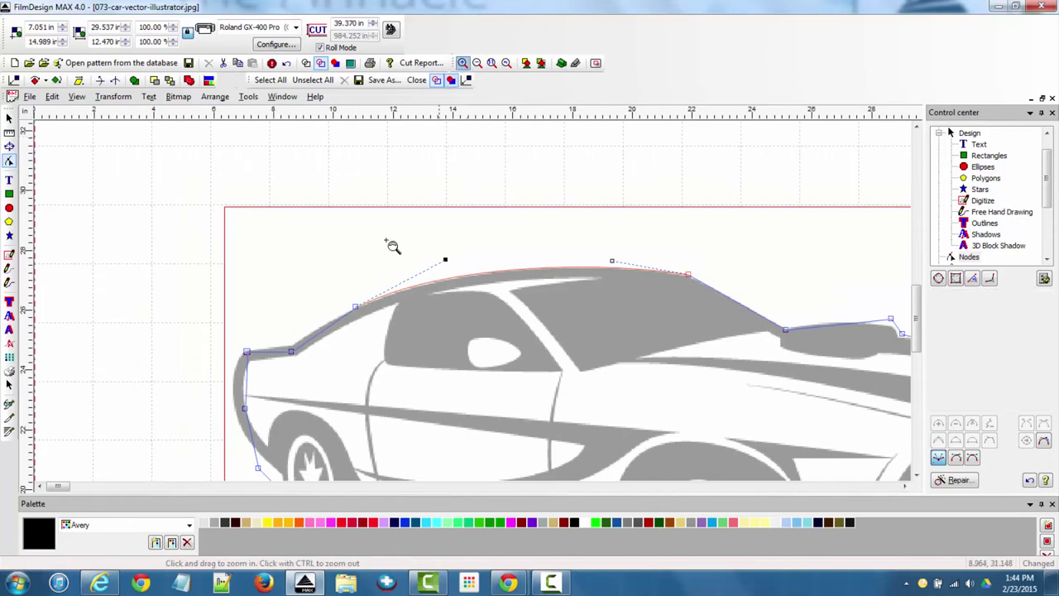
scroll(306, 357, "up", 2)
left_click_drag(267, 345, 269, 315)
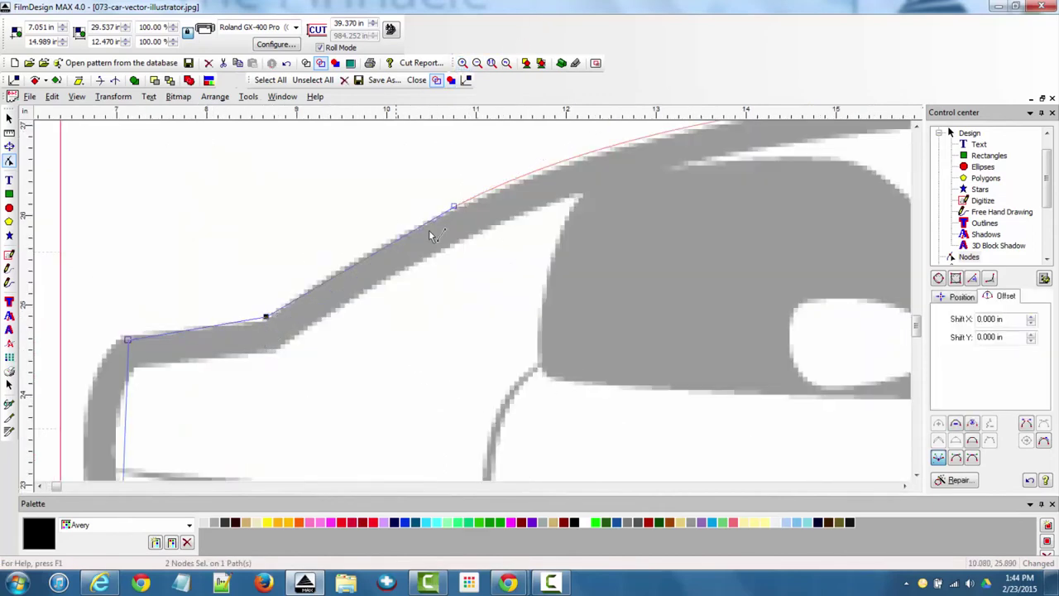
scroll(358, 267, "down", 2)
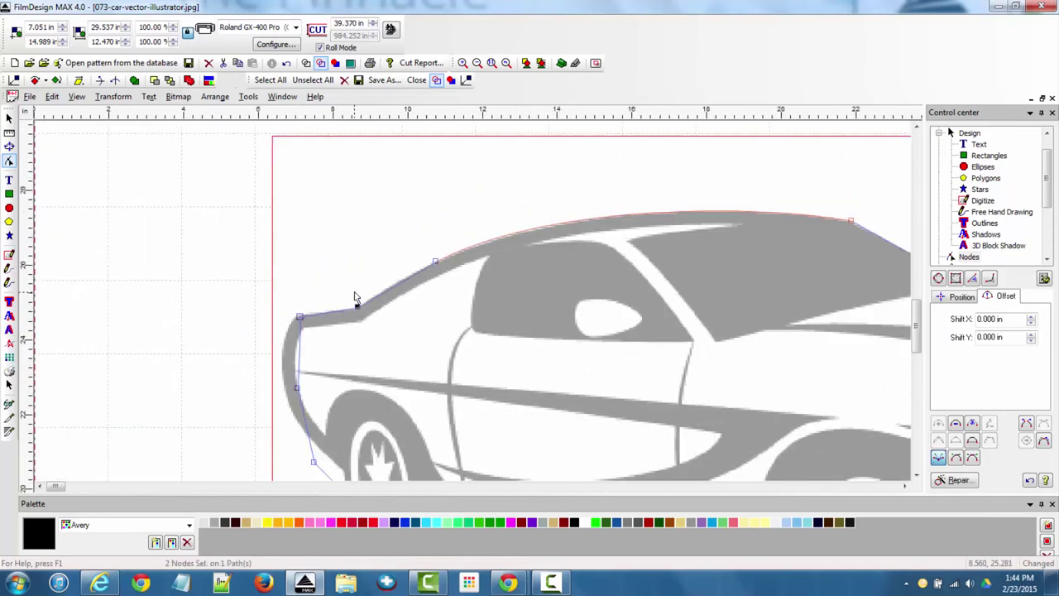
Move the whole point-drawn outline off the bitmap, up and to the right, to about 34.29, 26.57 in.
scroll(356, 298, "down", 2)
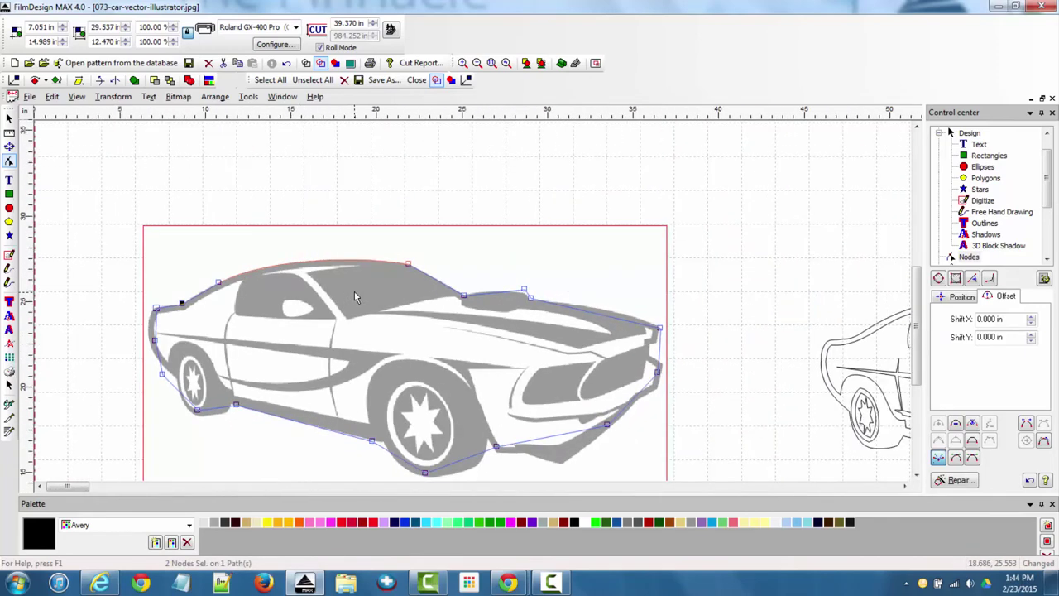
left_click(9, 119)
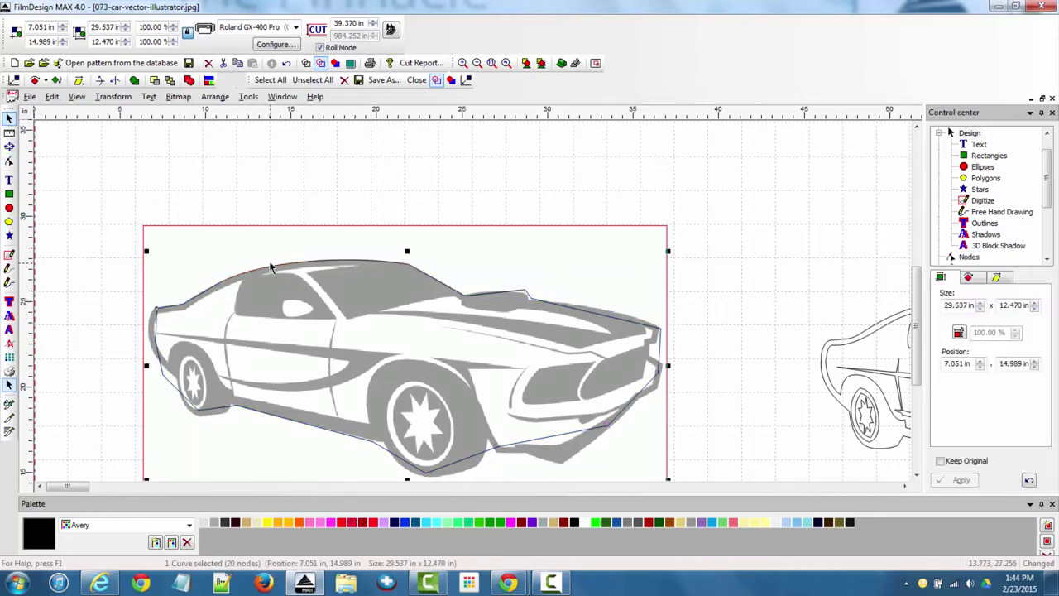
left_click_drag(279, 269, 734, 132)
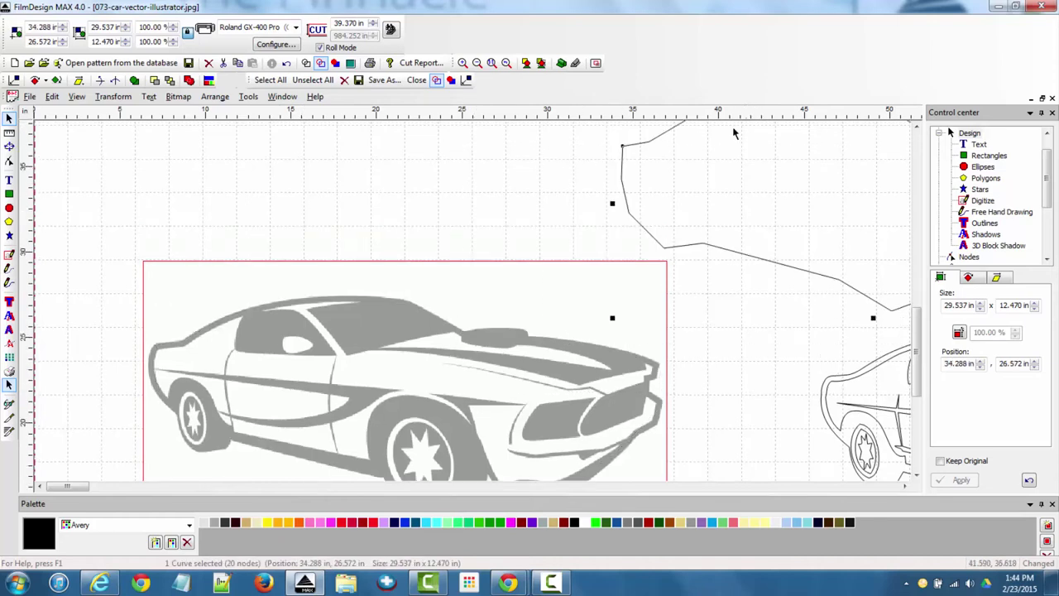
Trace the car bitmap's outer silhouette freehand, from the rear deck around the wheels and back over the roof, about 30.8 × 10.8 in.
left_click(8, 283)
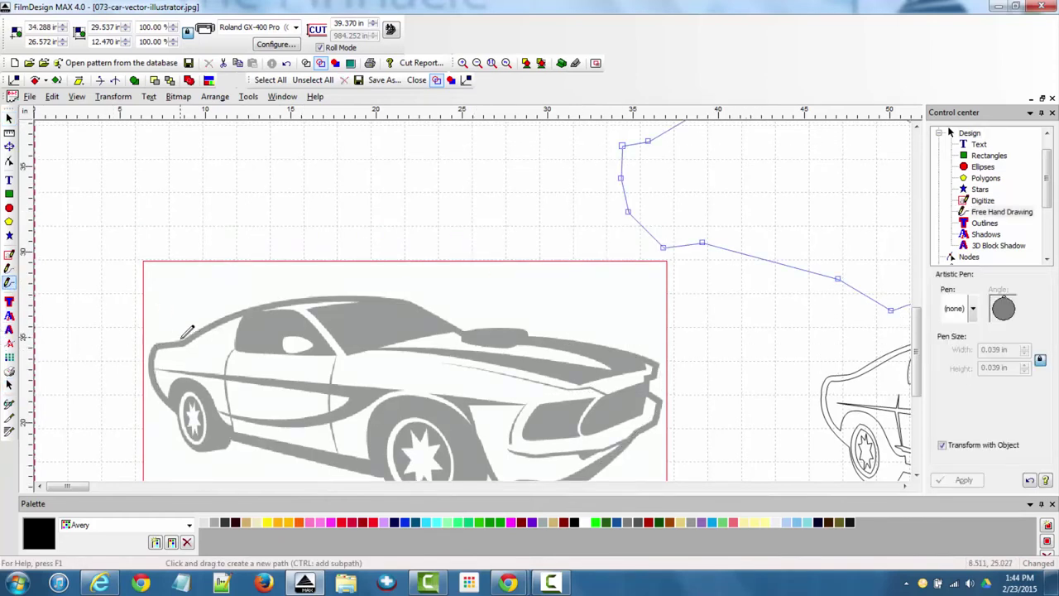
mouse_move(160, 342)
left_mouse_down()
mouse_move(155, 372)
mouse_move(178, 398)
left_mouse_up()
left_click_drag(234, 434, 399, 474)
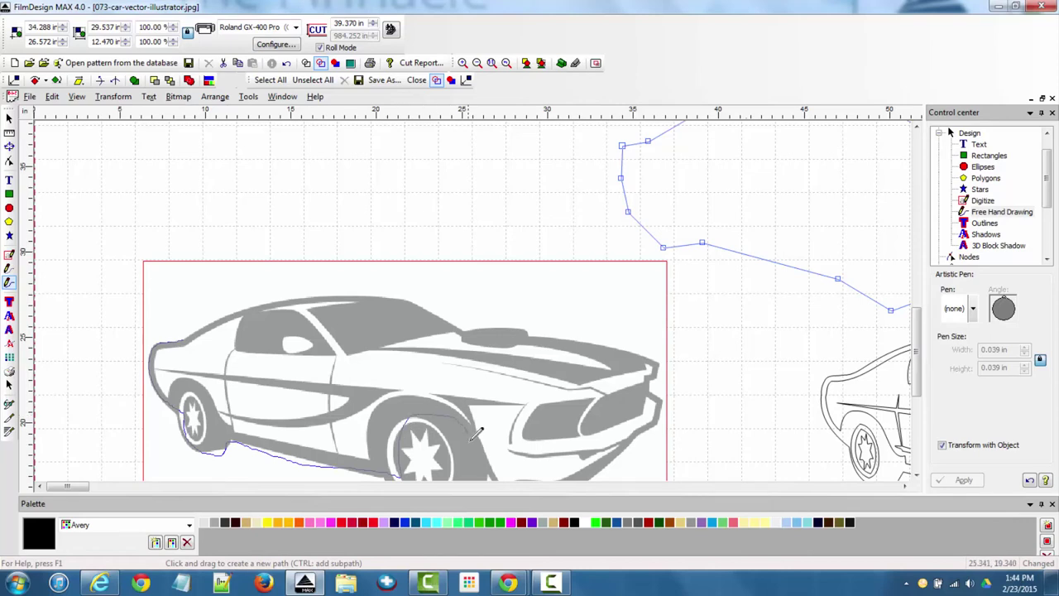
mouse_move(477, 433)
left_mouse_down()
mouse_move(530, 466)
mouse_move(662, 418)
mouse_move(668, 379)
mouse_move(491, 318)
mouse_move(354, 294)
mouse_move(276, 299)
mouse_move(172, 337)
left_mouse_up()
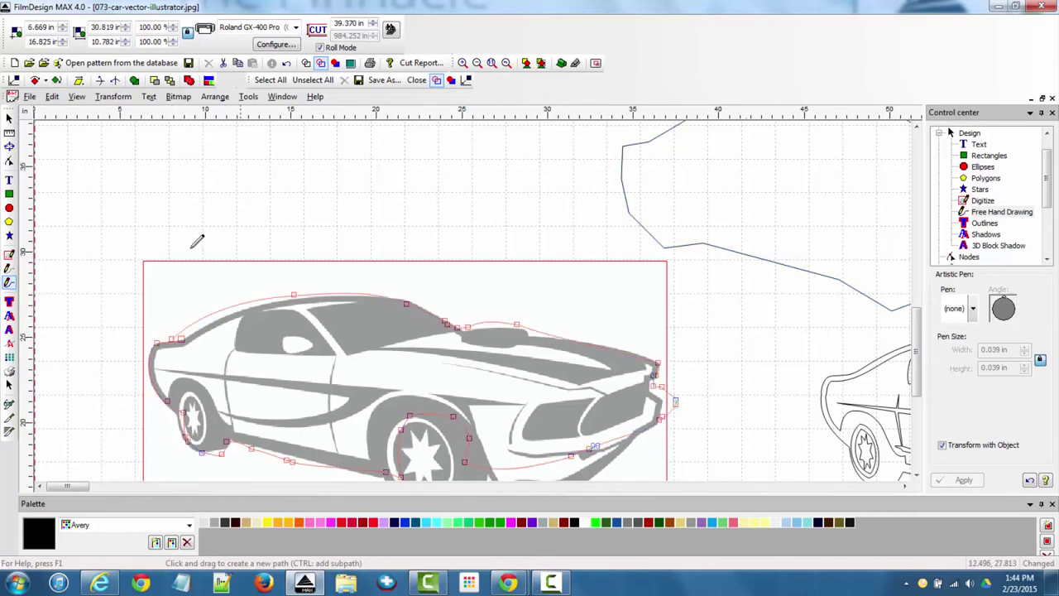
Close the freehand outline by joining its two open ends at the car's rear deck, at about 8.59, 24.87 in.
left_click(465, 63)
left_click_drag(152, 323, 250, 370)
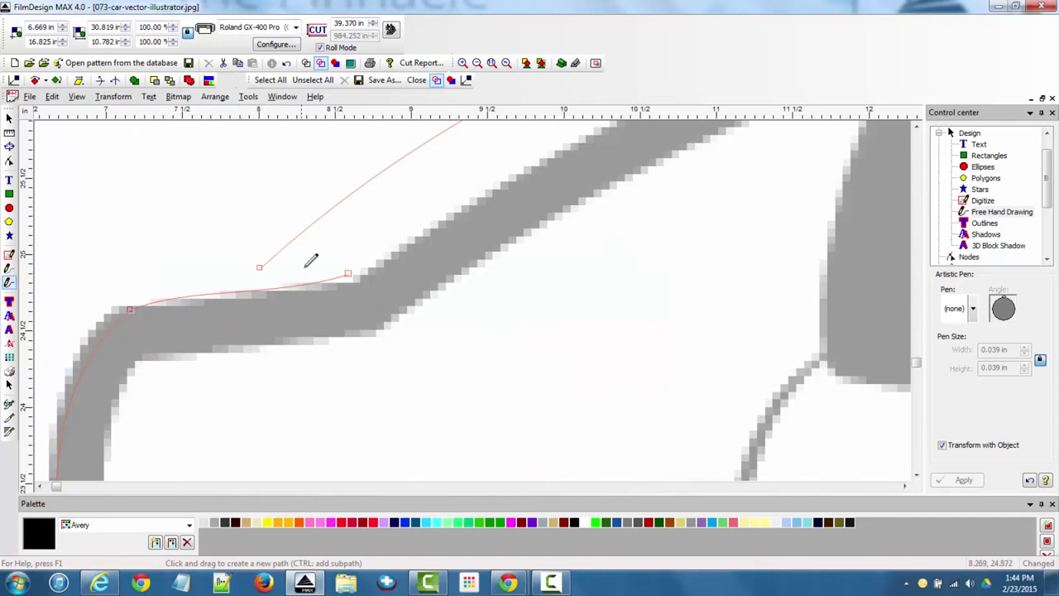
left_click(10, 162)
left_click_drag(260, 275, 356, 277)
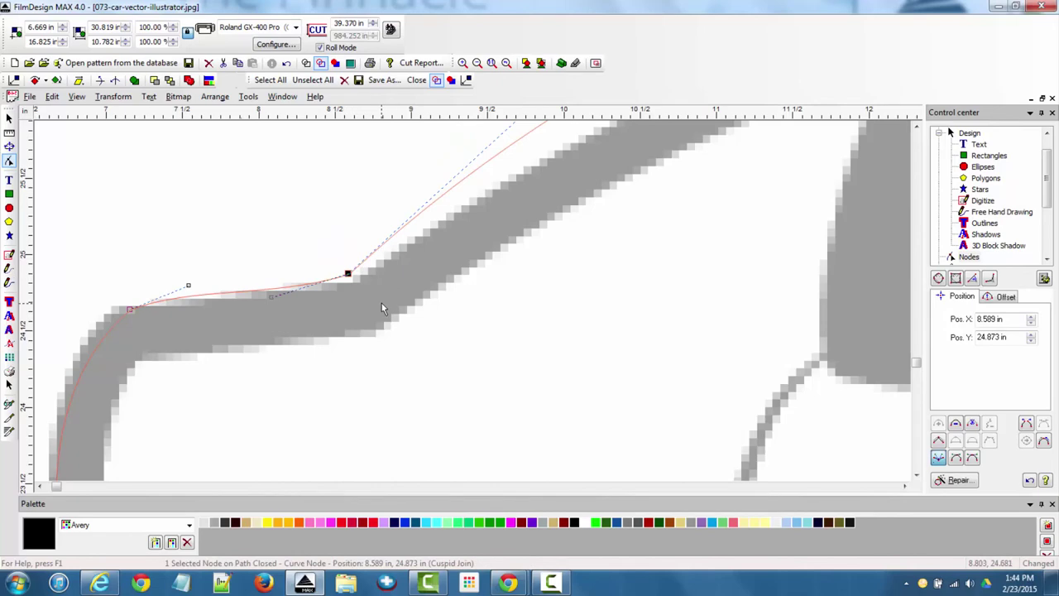
scroll(358, 282, "down", 6)
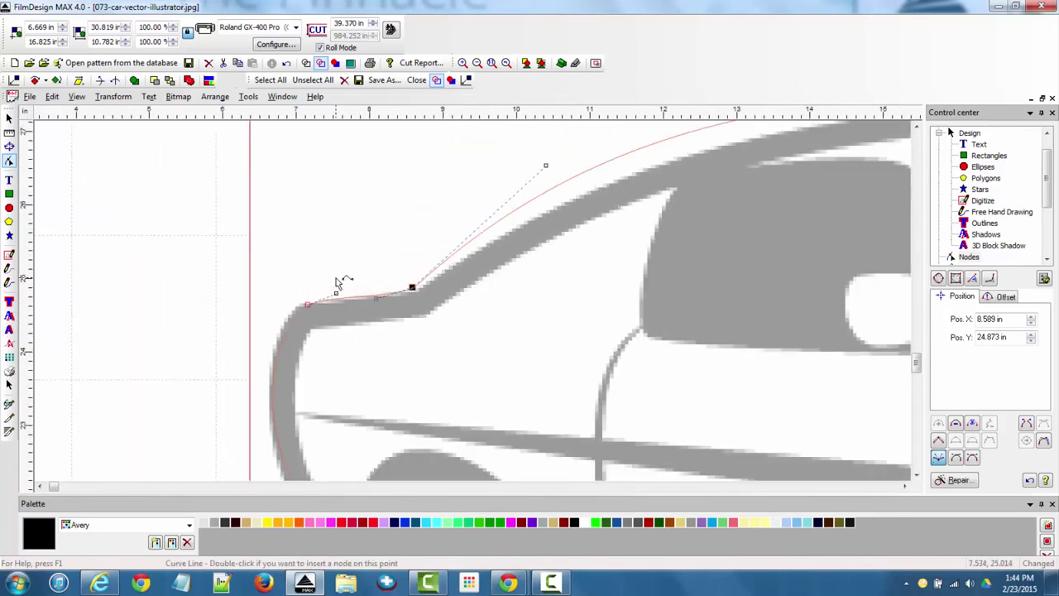
scroll(336, 278, "down", 2)
Add the text "T" in Arial above the car bitmap and enlarge it to a text height of about 4.6 in.
left_click(9, 302)
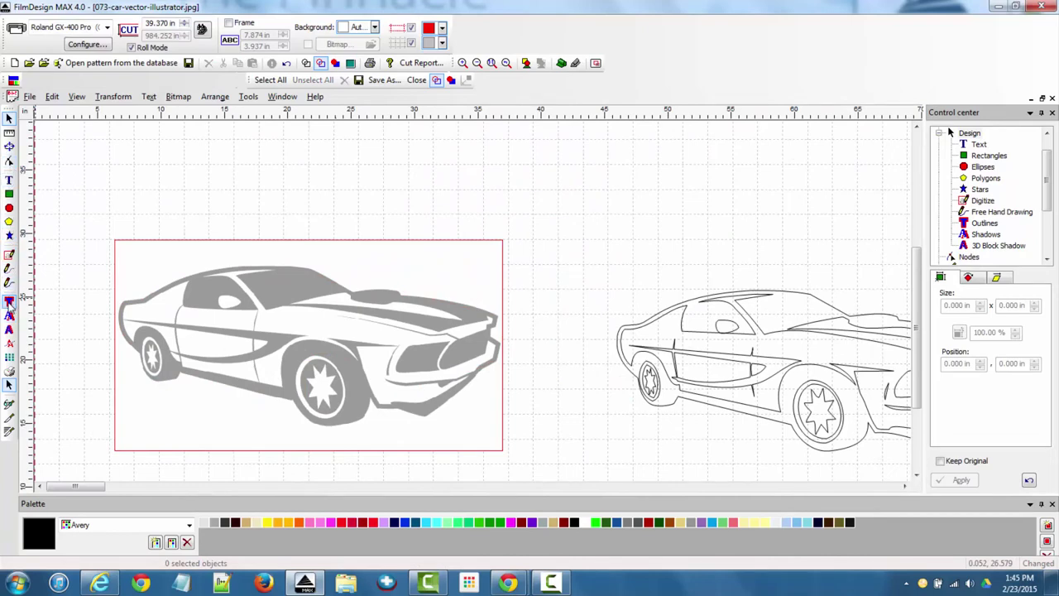
left_click(9, 179)
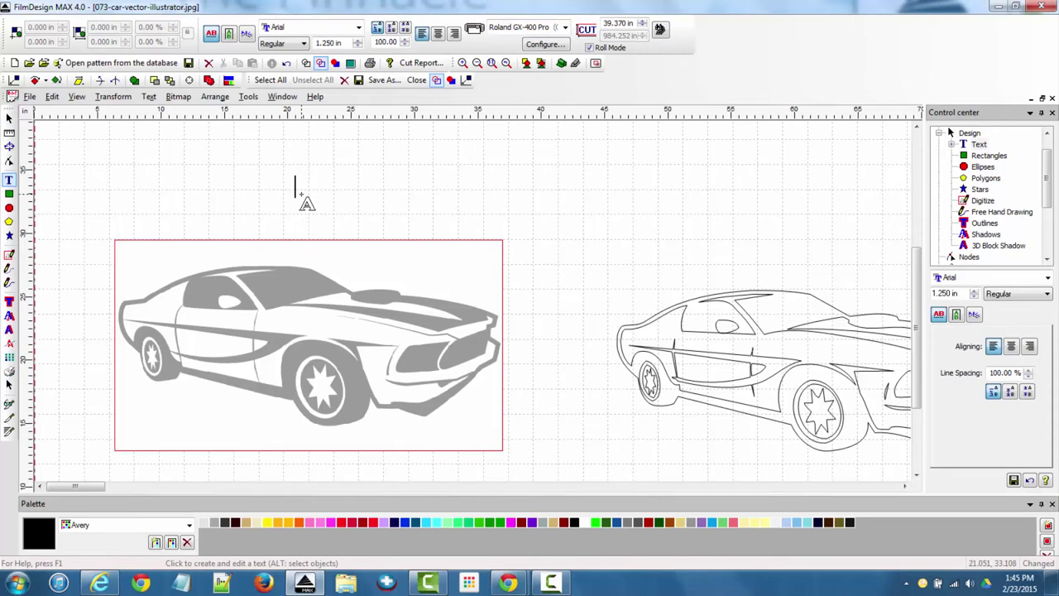
left_click(295, 187)
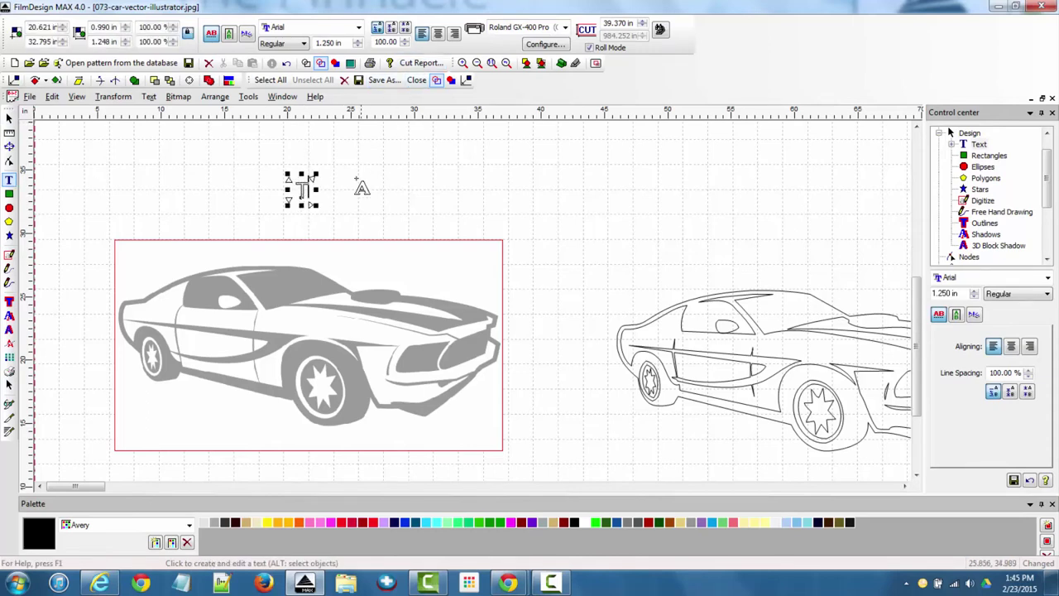
left_click_drag(325, 209, 354, 235)
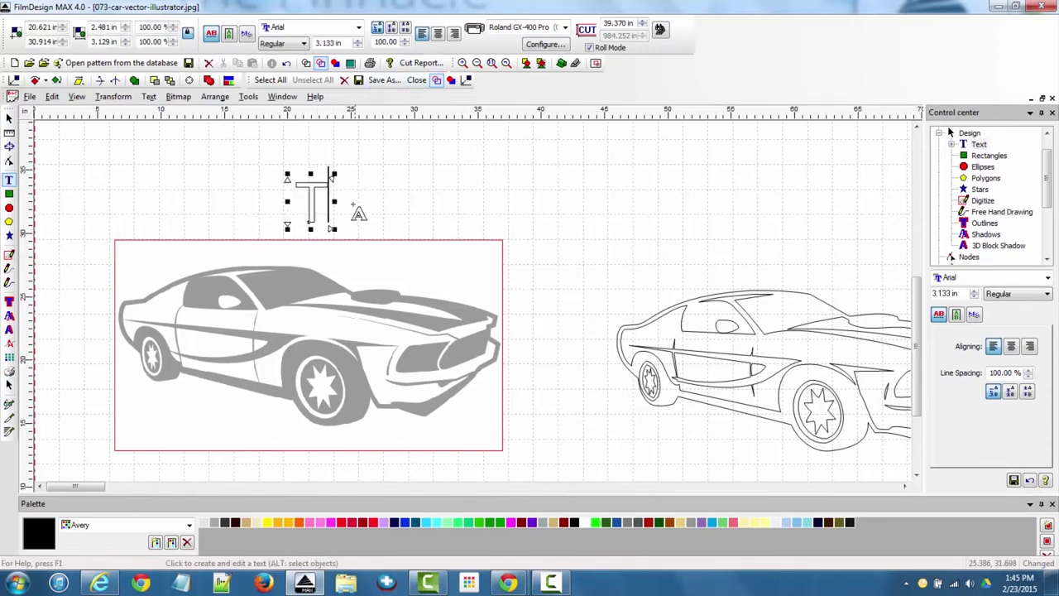
left_click_drag(334, 174, 359, 160)
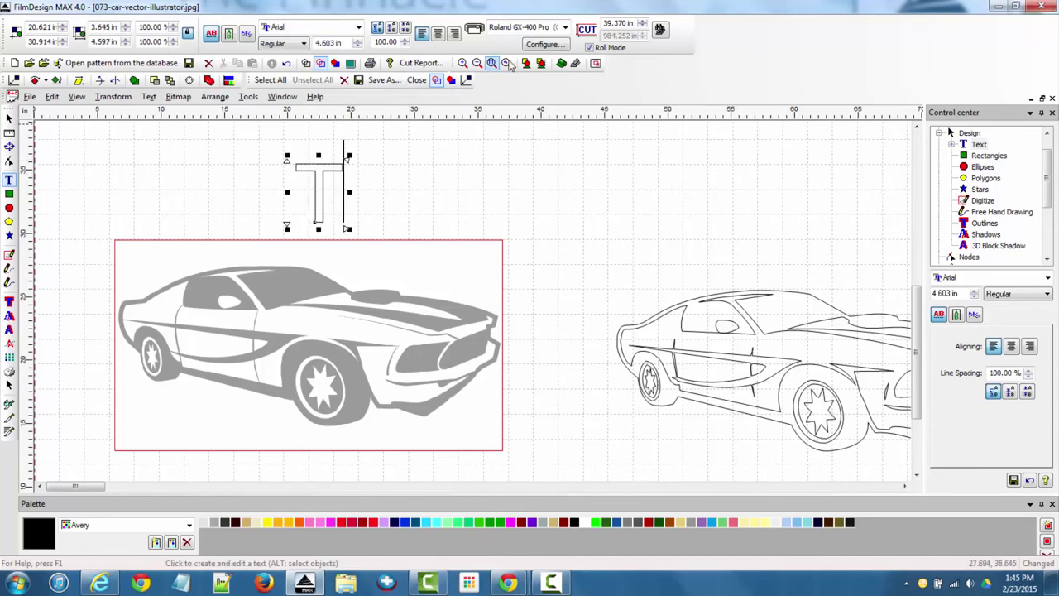
Apply an outer-only outline of 0.039 in to the letter T.
left_click(462, 63)
left_click_drag(289, 154, 361, 242)
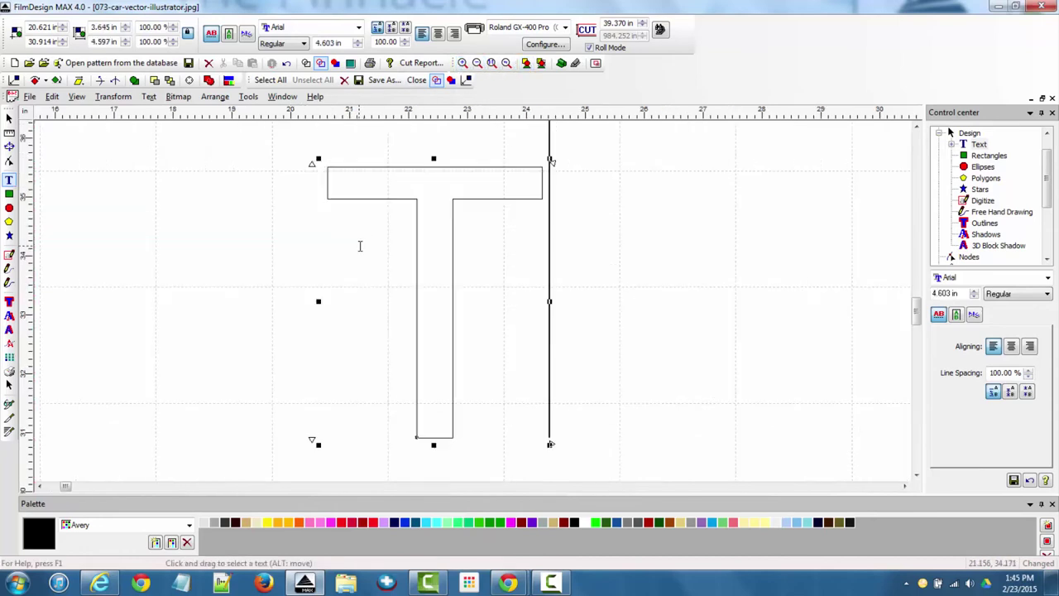
left_click(10, 303)
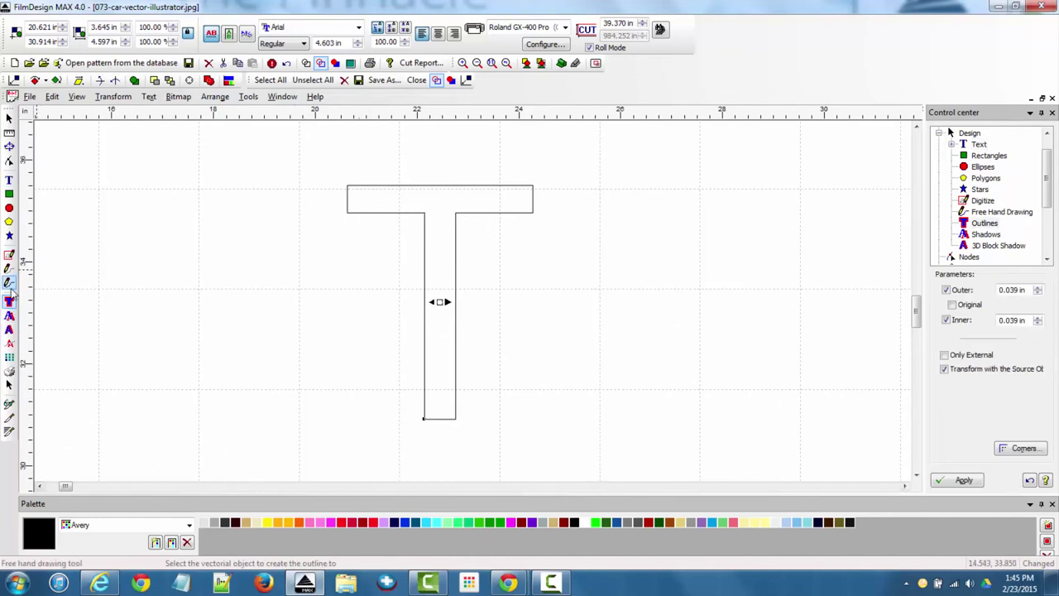
left_click(948, 321)
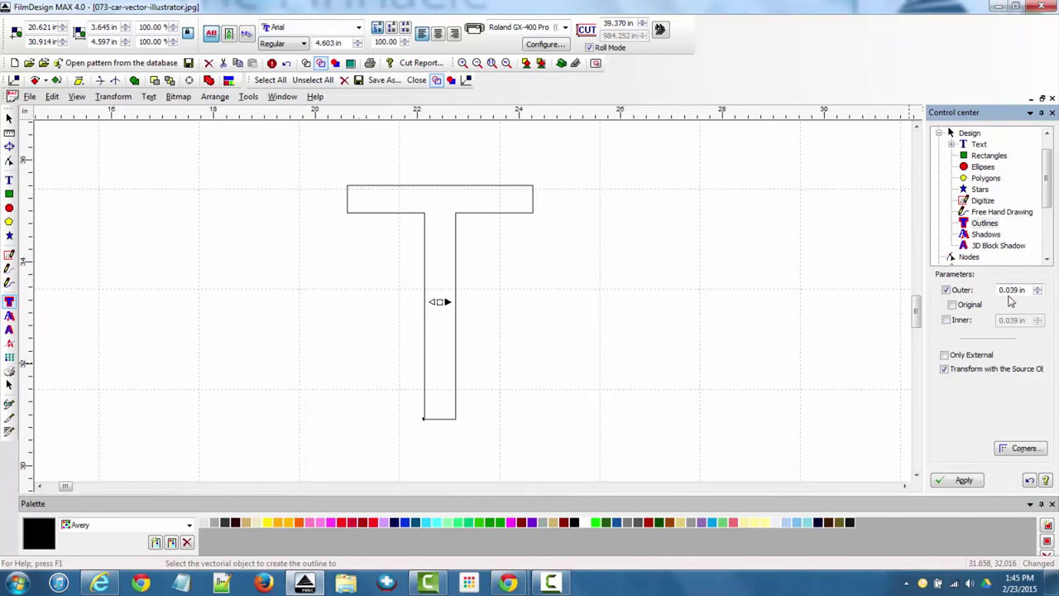
left_click(962, 481)
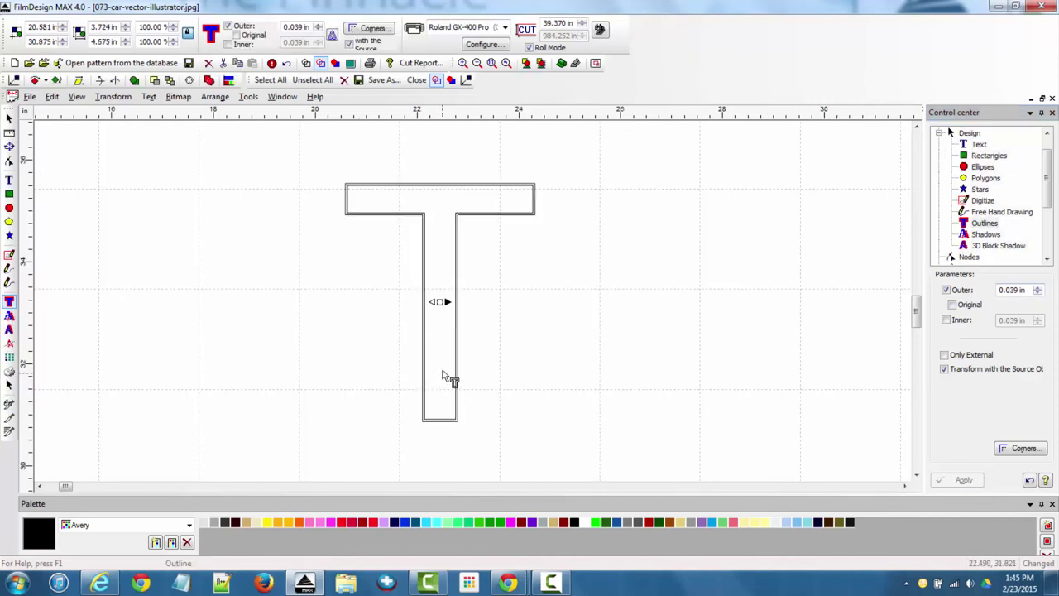
Widen the T's outer outline to about 0.158 in and give it an inner outline of about 0.151 in.
left_click(464, 65)
left_click_drag(367, 312, 528, 359)
scroll(410, 251, "down", 3)
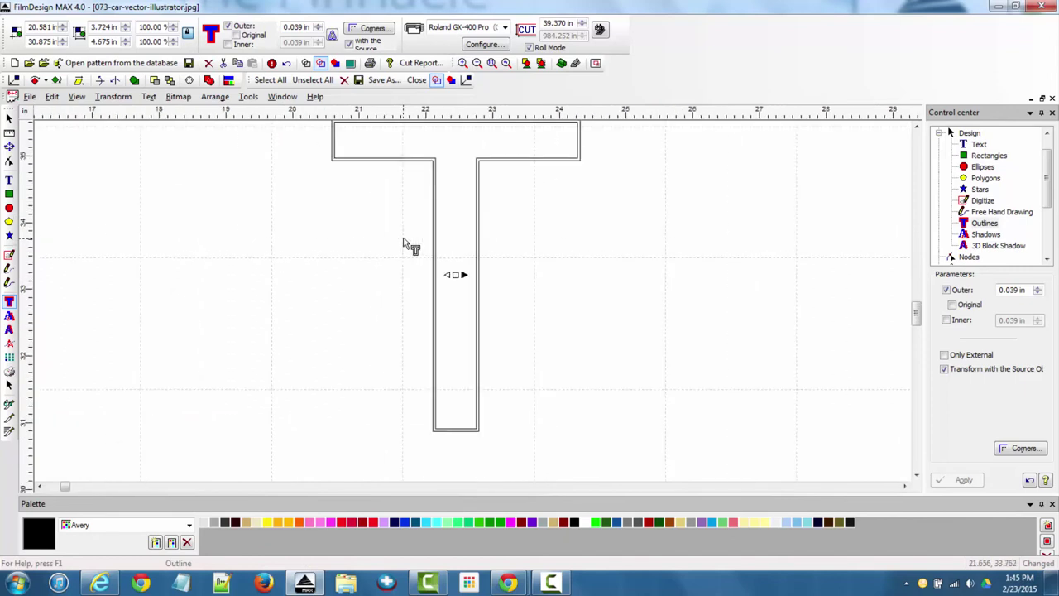
mouse_move(464, 276)
left_mouse_down()
mouse_move(488, 282)
mouse_move(473, 273)
mouse_move(458, 286)
left_mouse_up()
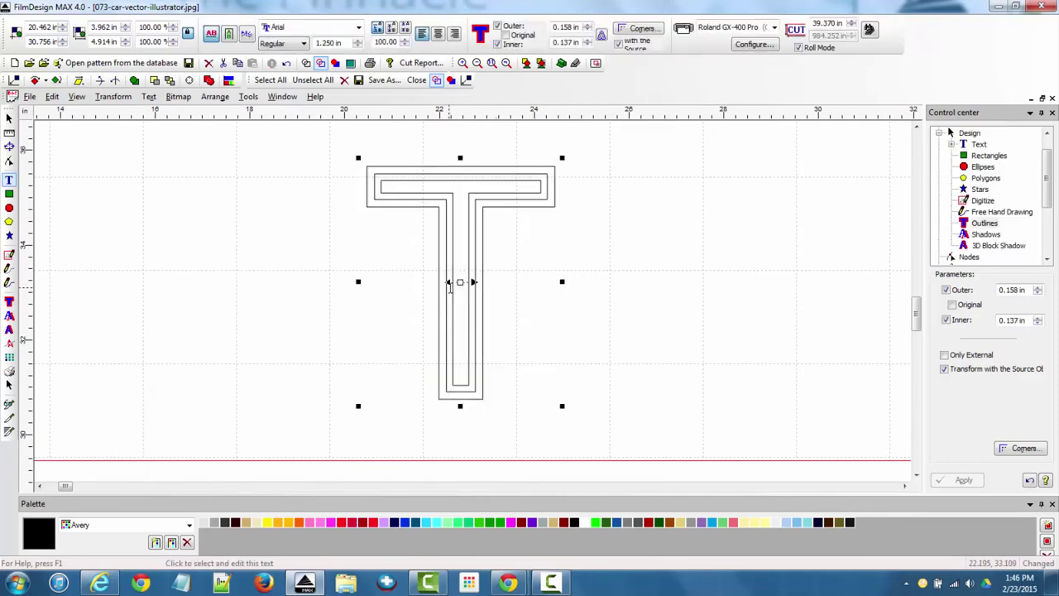
left_click_drag(449, 285, 446, 285)
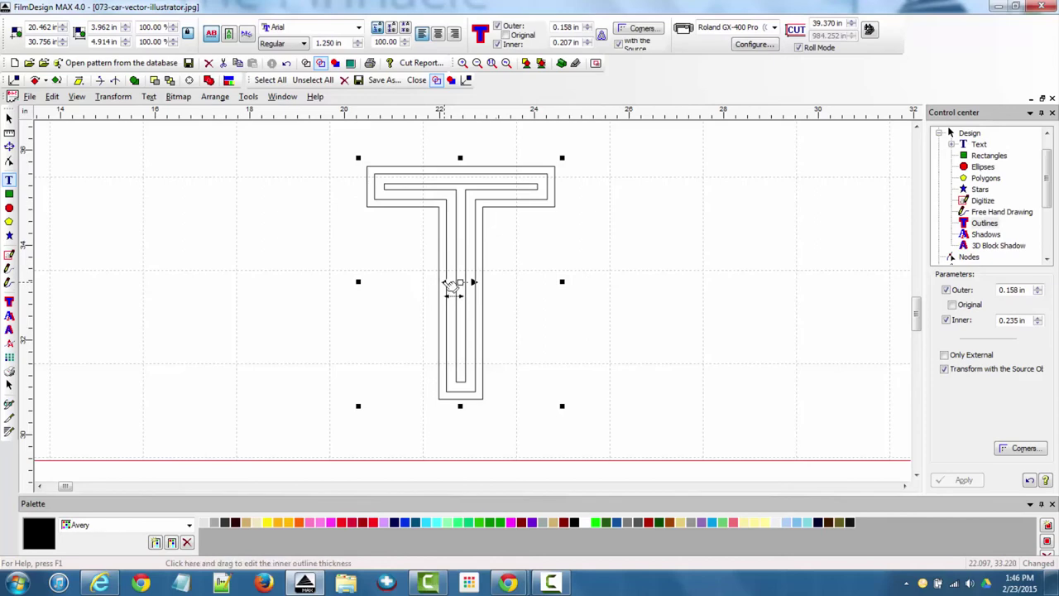
mouse_move(446, 284)
left_mouse_down()
mouse_move(456, 286)
mouse_move(445, 284)
left_mouse_up()
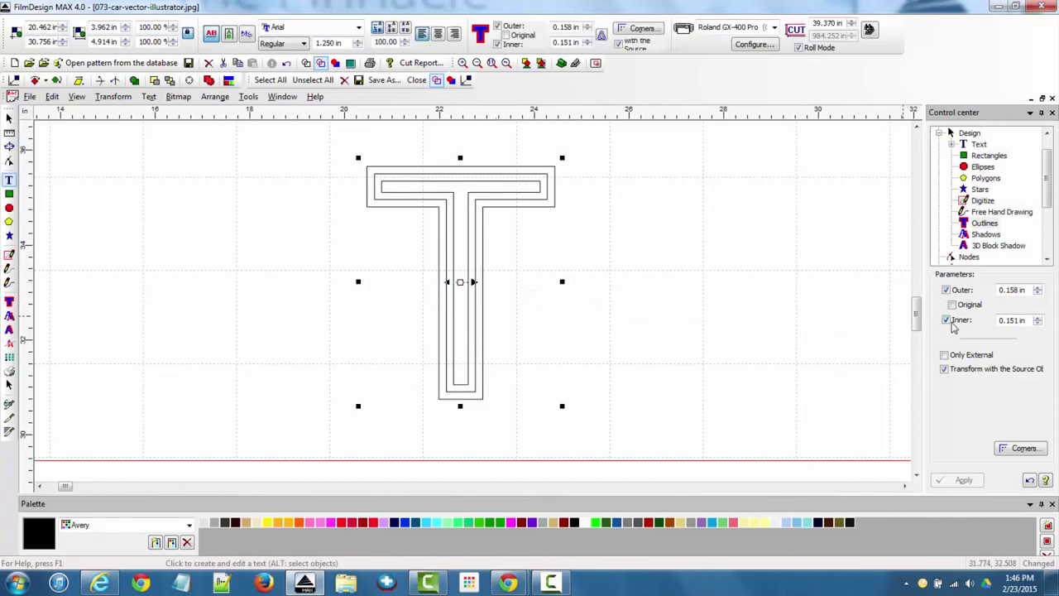
left_click(948, 321)
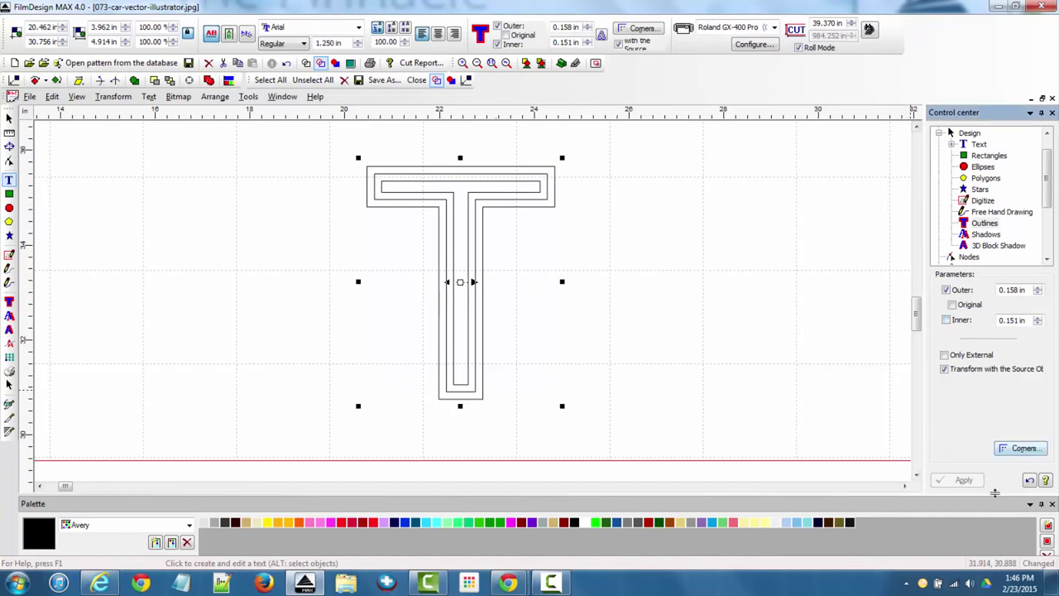
left_click(666, 387)
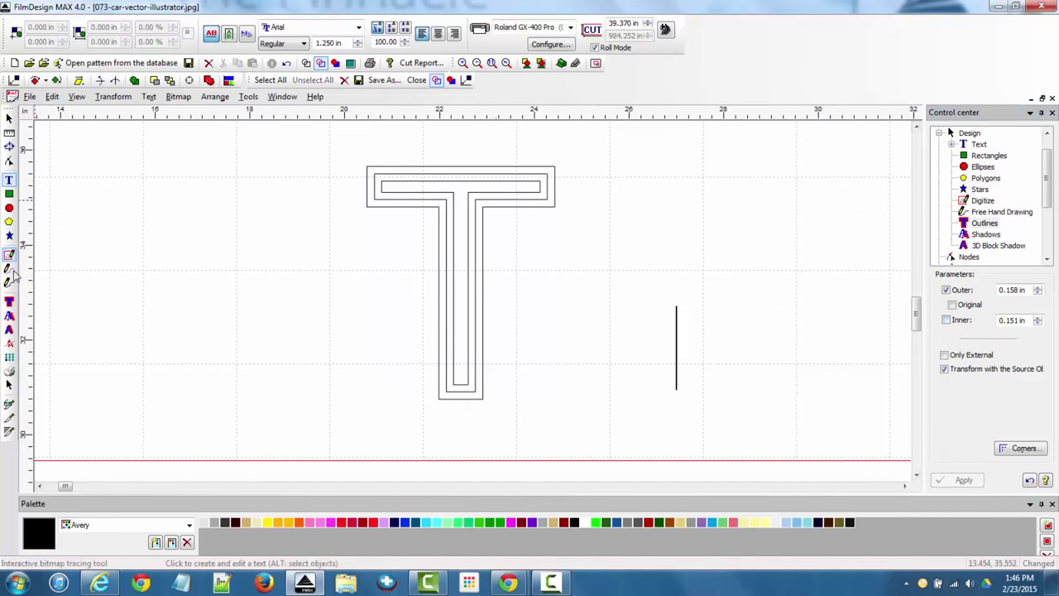
Try to apply a normal shadow to the outlined T at an angle of about 351° with an offset of about 1.228 in.
left_click(10, 319)
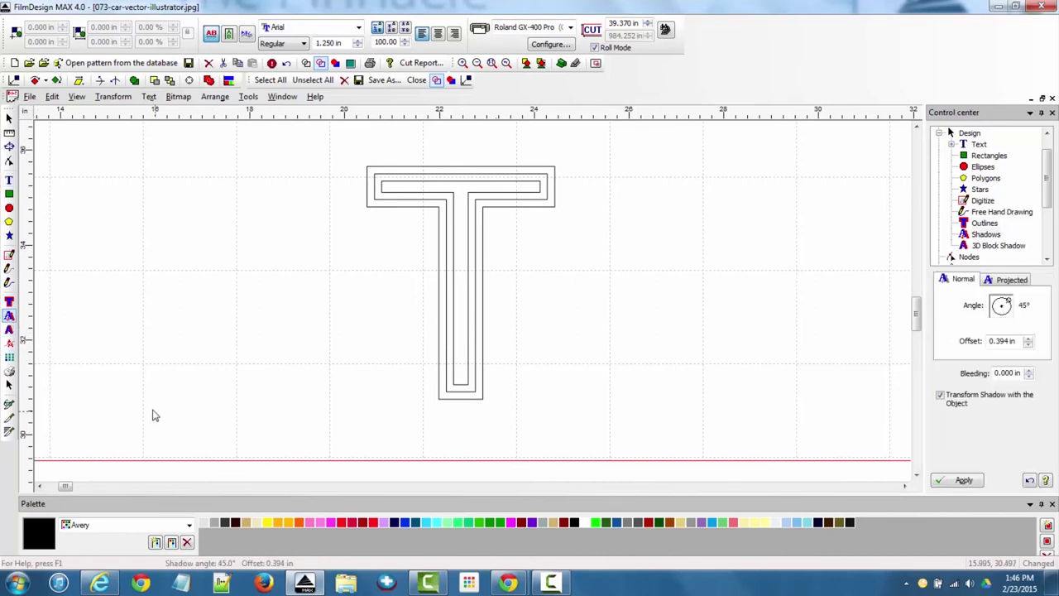
left_click(451, 282)
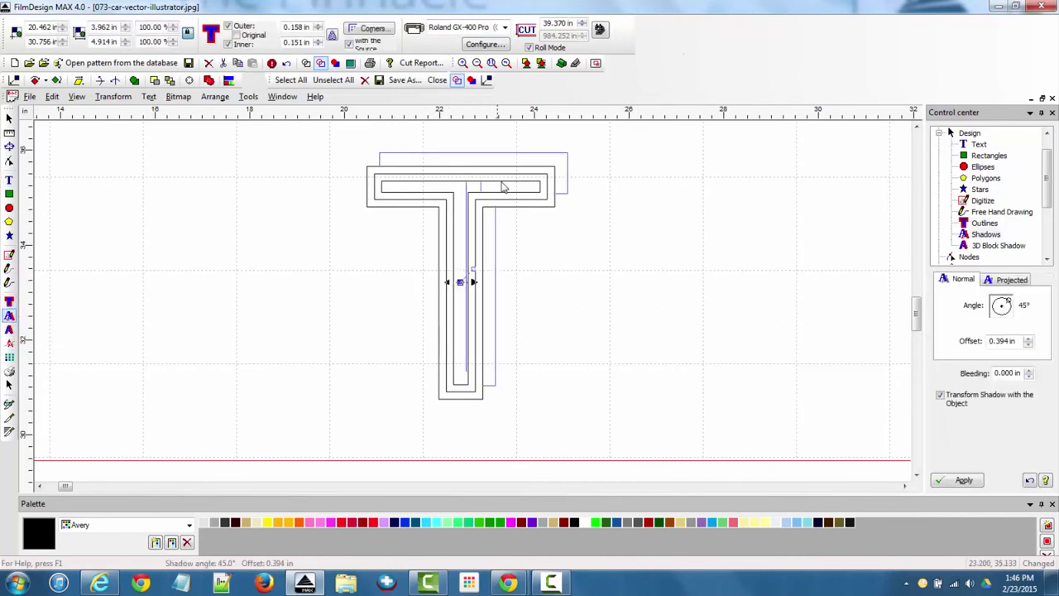
left_click(9, 318)
left_click_drag(548, 154, 569, 197)
left_click_drag(472, 269, 518, 291)
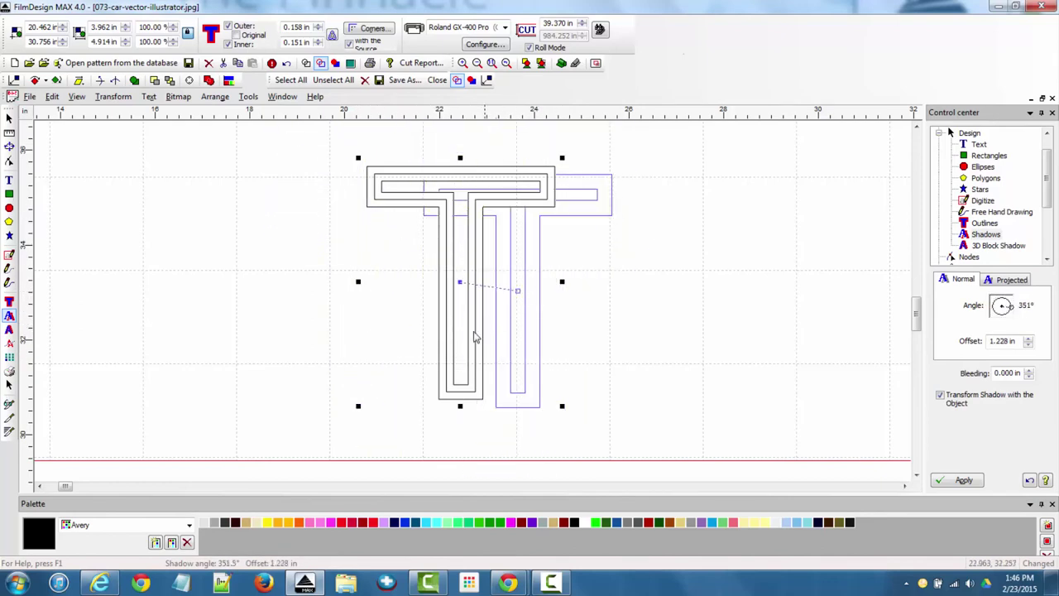
left_click(963, 481)
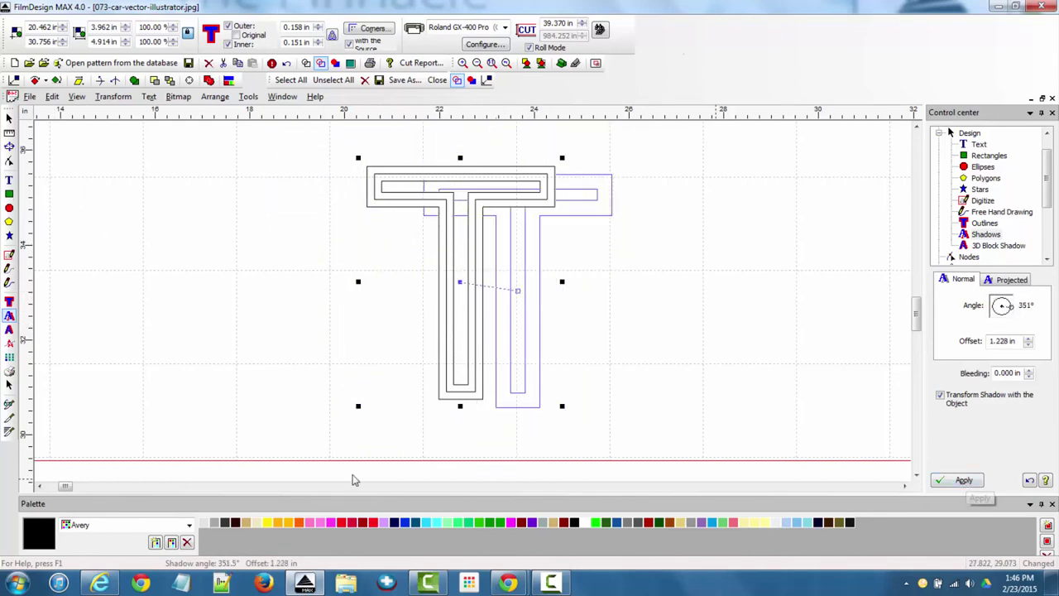
Try a 3D block shadow with a 0.394 in offset on the letter T and adjust its angle.
left_click(9, 330)
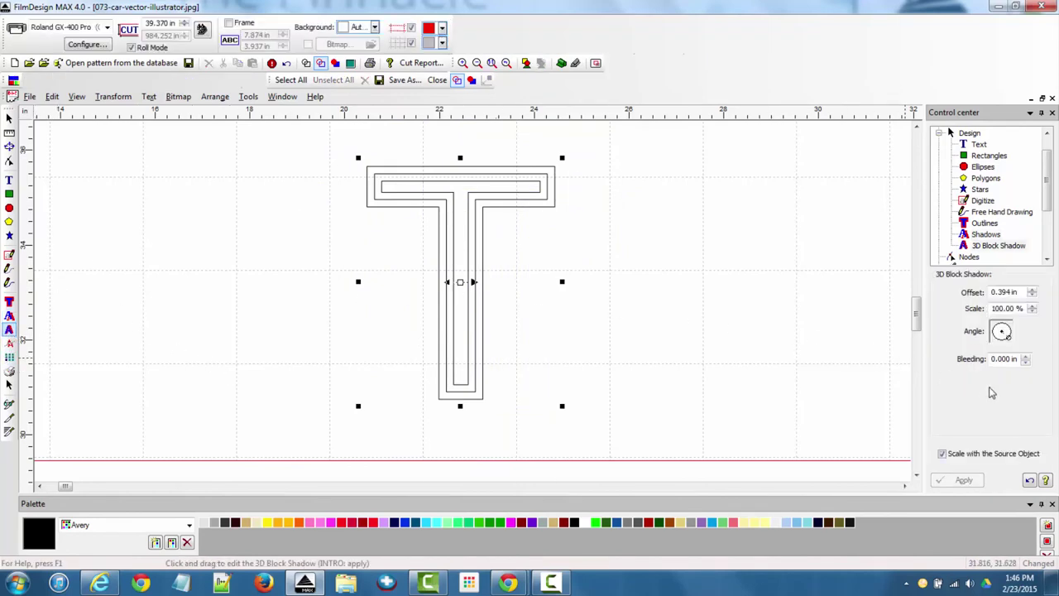
left_click_drag(1008, 341, 1014, 331)
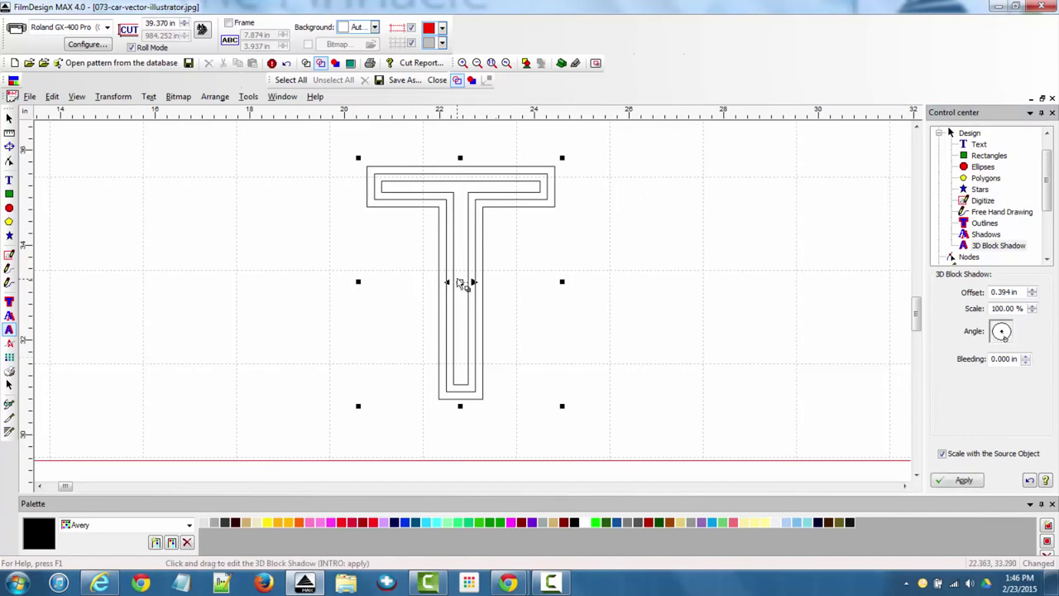
left_click_drag(466, 284, 479, 286)
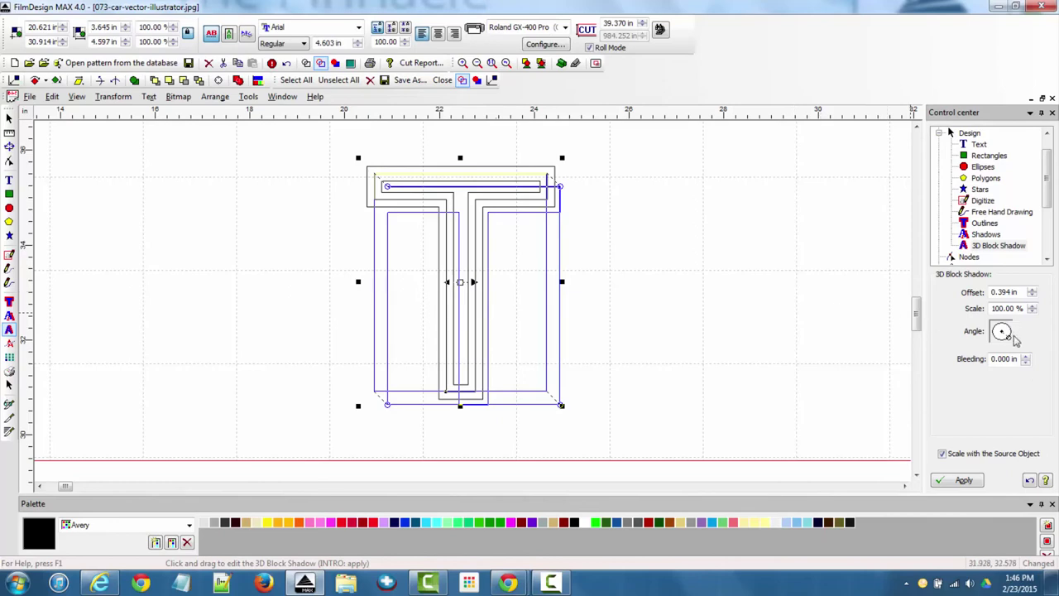
left_click_drag(1008, 341, 1057, 343)
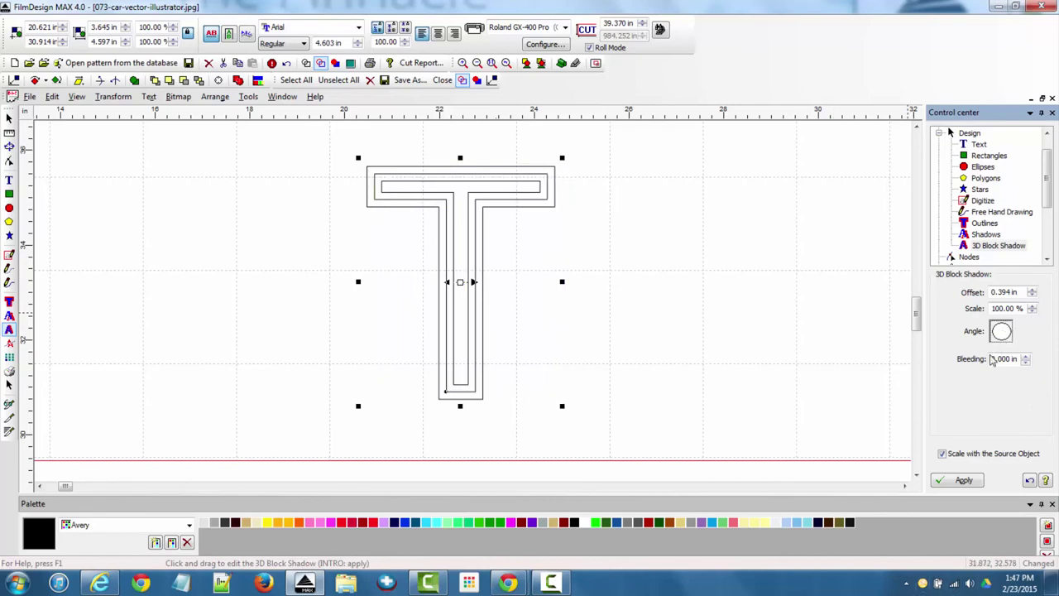
Remove the outlines from around the T and move the plain letter to about 19.65, 31.63 in.
left_click(445, 193)
left_click(445, 177)
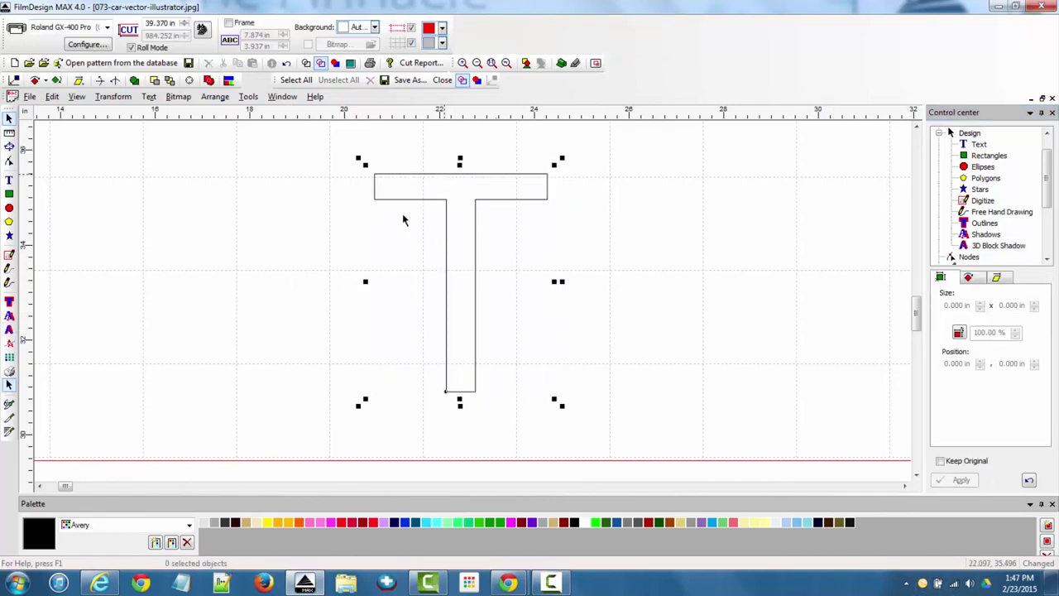
left_click_drag(452, 196, 396, 200)
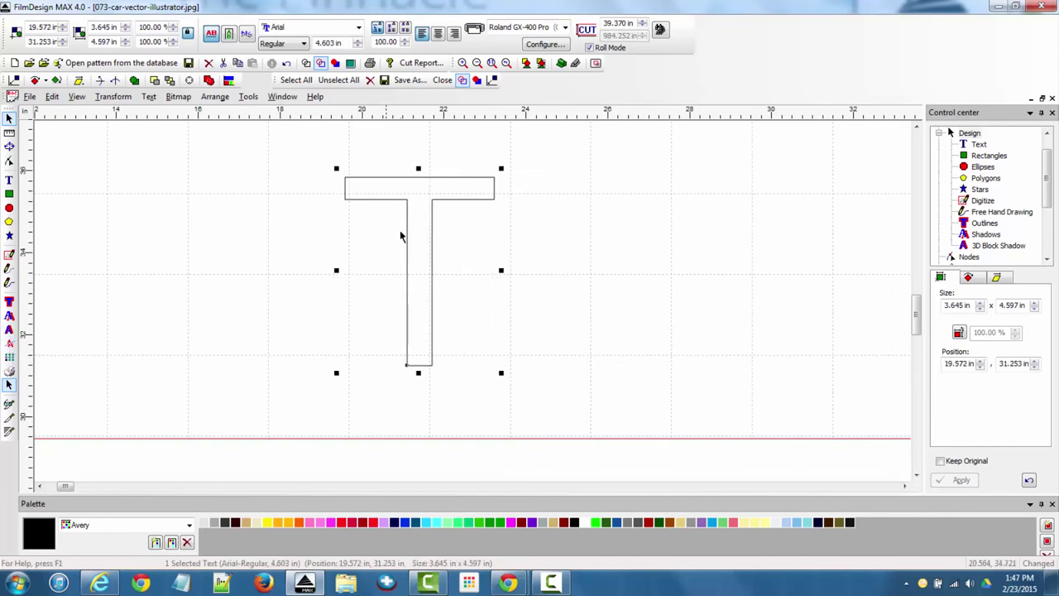
left_click_drag(409, 253, 442, 260)
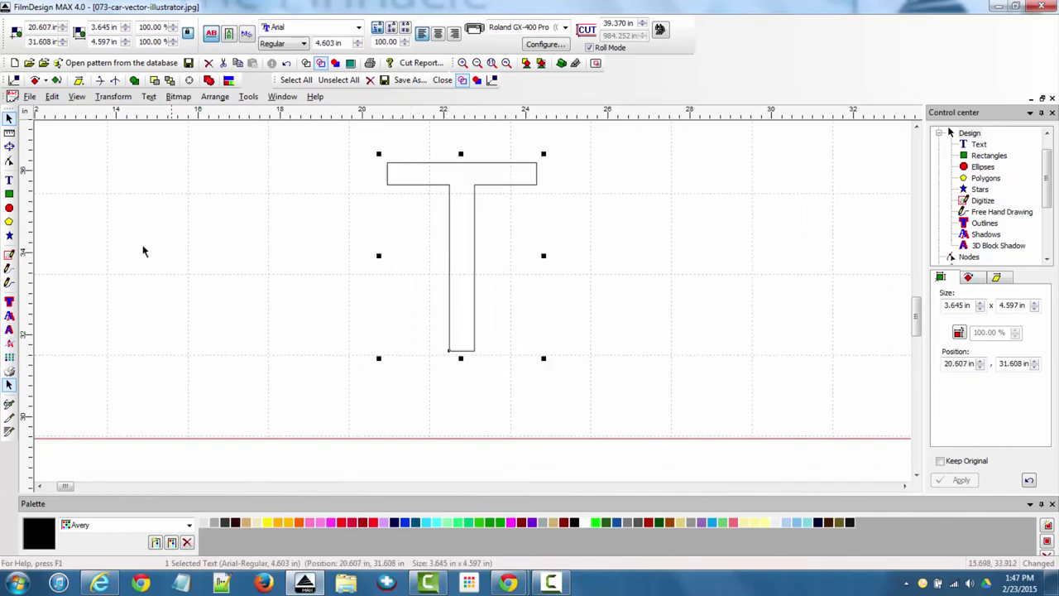
scroll(171, 248, "down", 1)
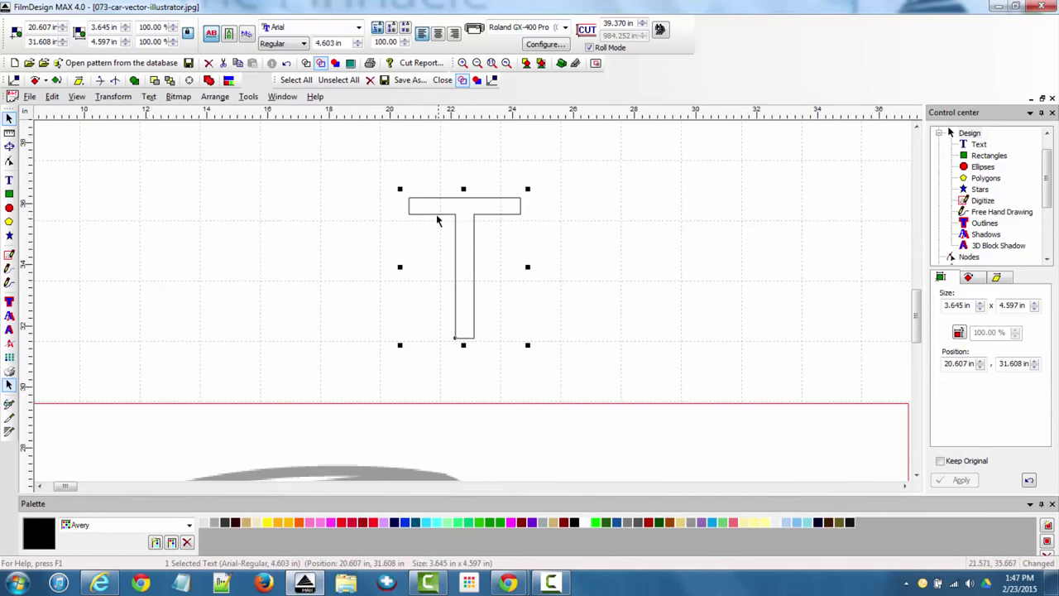
left_click_drag(437, 220, 409, 221)
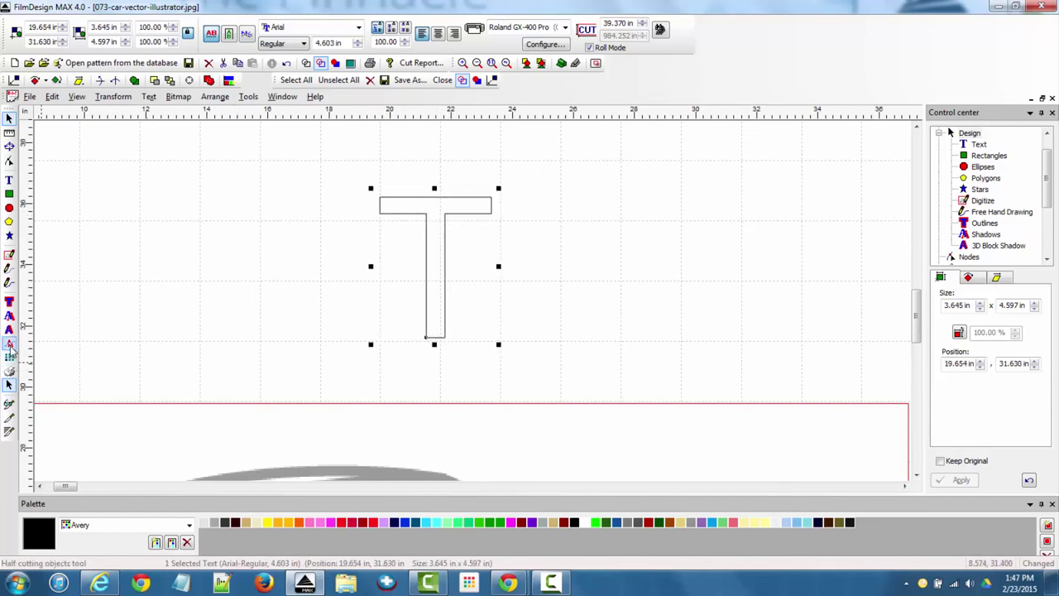
Half-cut the letter T twice: roughly horizontally across its stem and with a slanted line across its left arm.
left_click(10, 345)
left_click(378, 253)
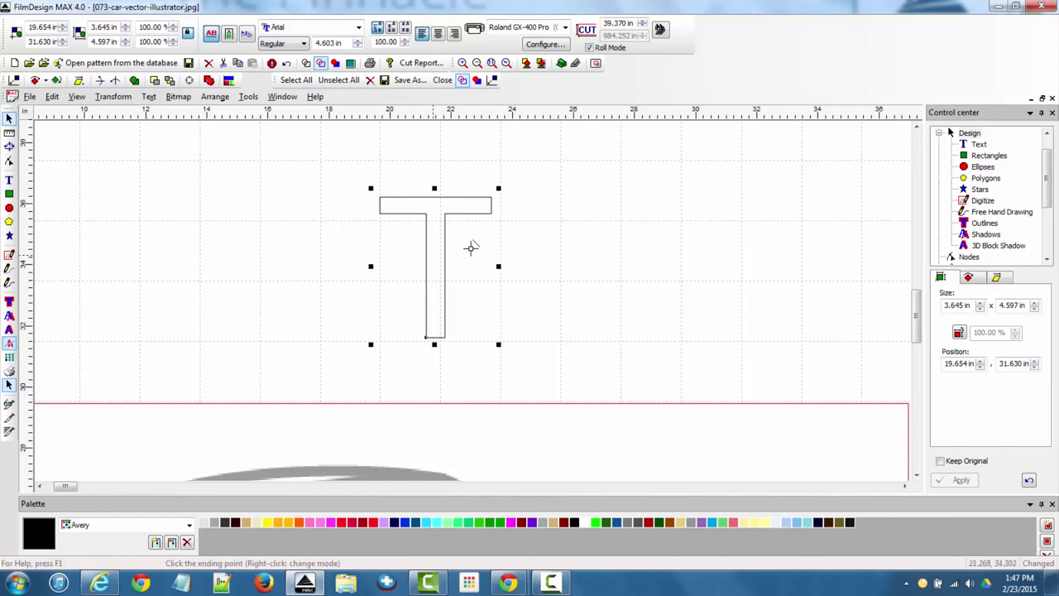
left_click(605, 244)
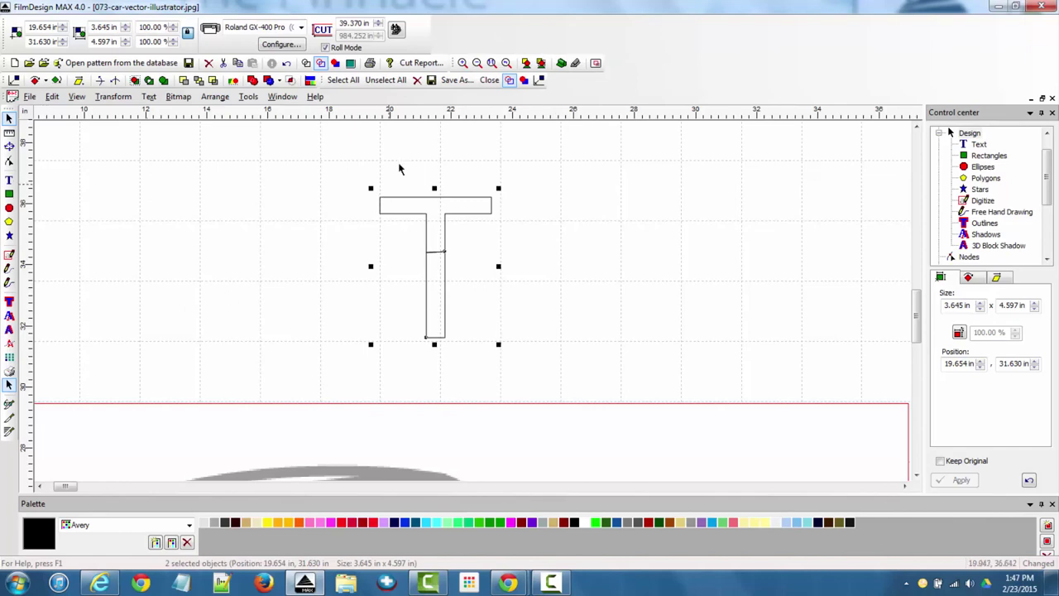
left_click(10, 343)
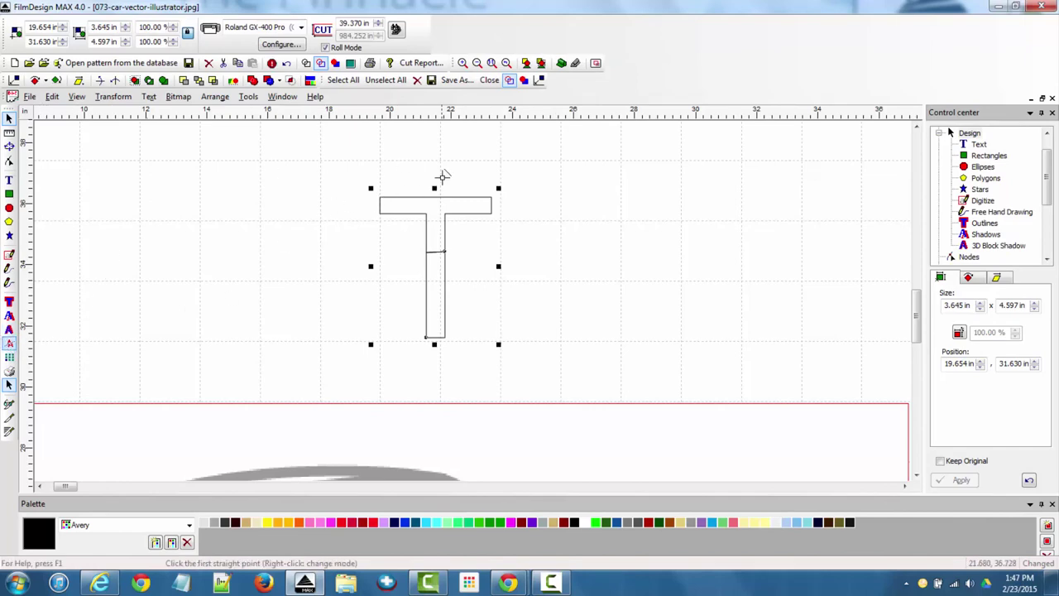
left_click(415, 170)
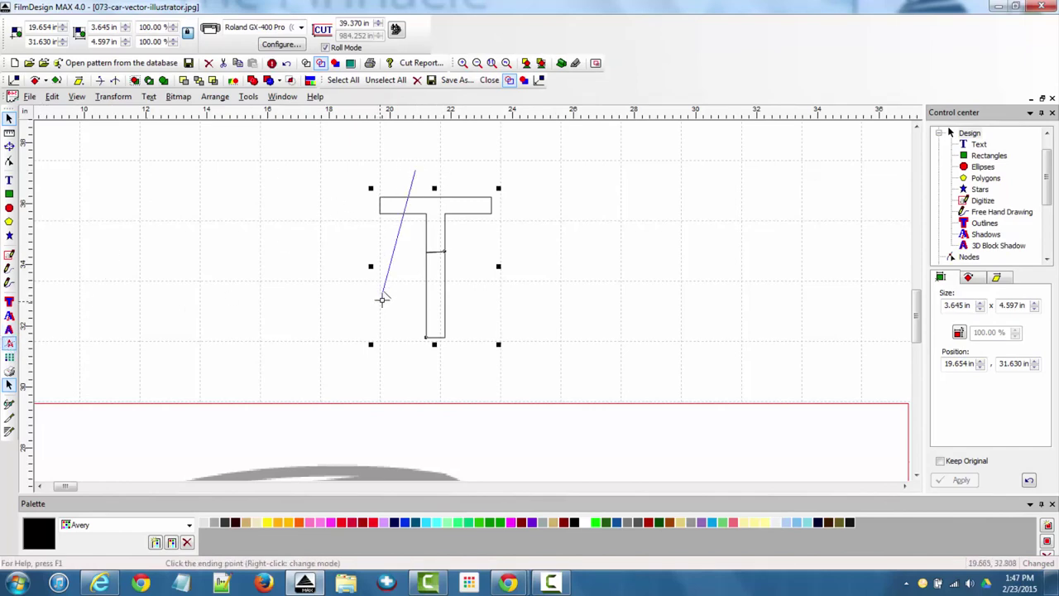
left_click(401, 260)
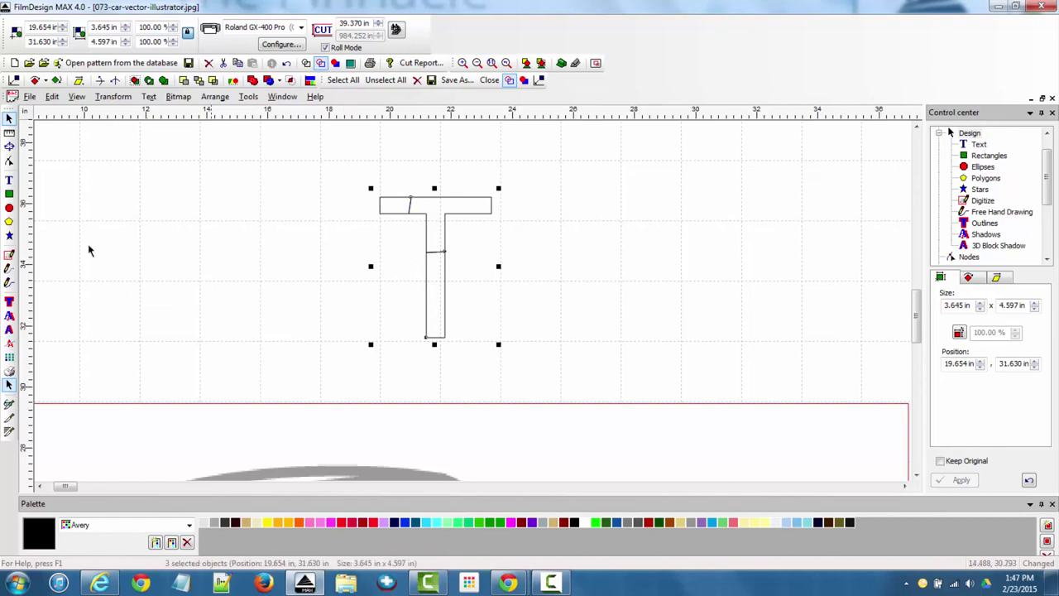
Pull the cut left-arm piece and the lower stem piece away from the rest of the T.
left_click(427, 213)
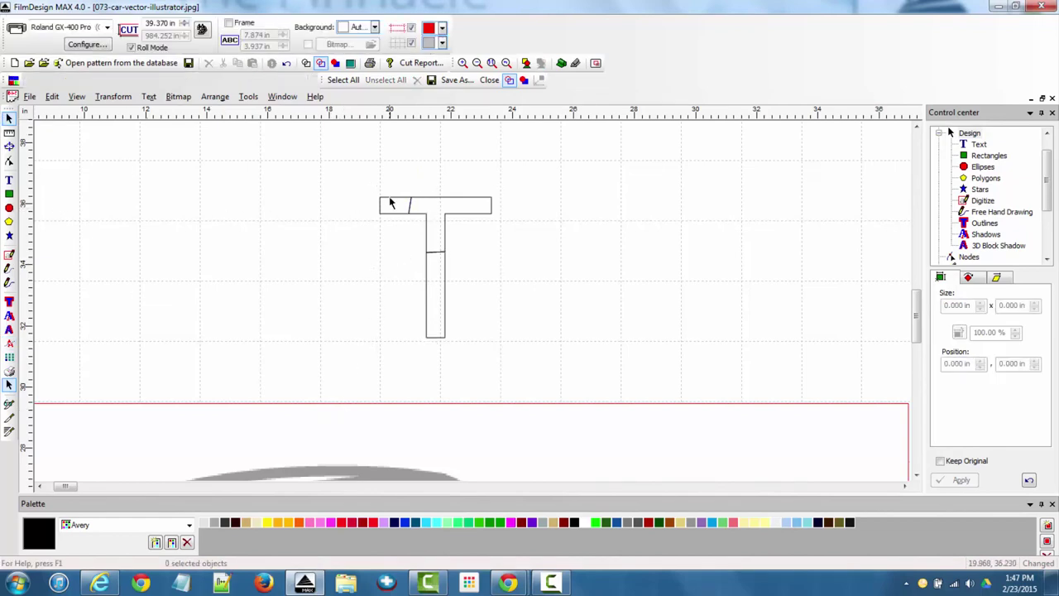
left_click_drag(392, 202, 343, 211)
left_click_drag(446, 275, 449, 304)
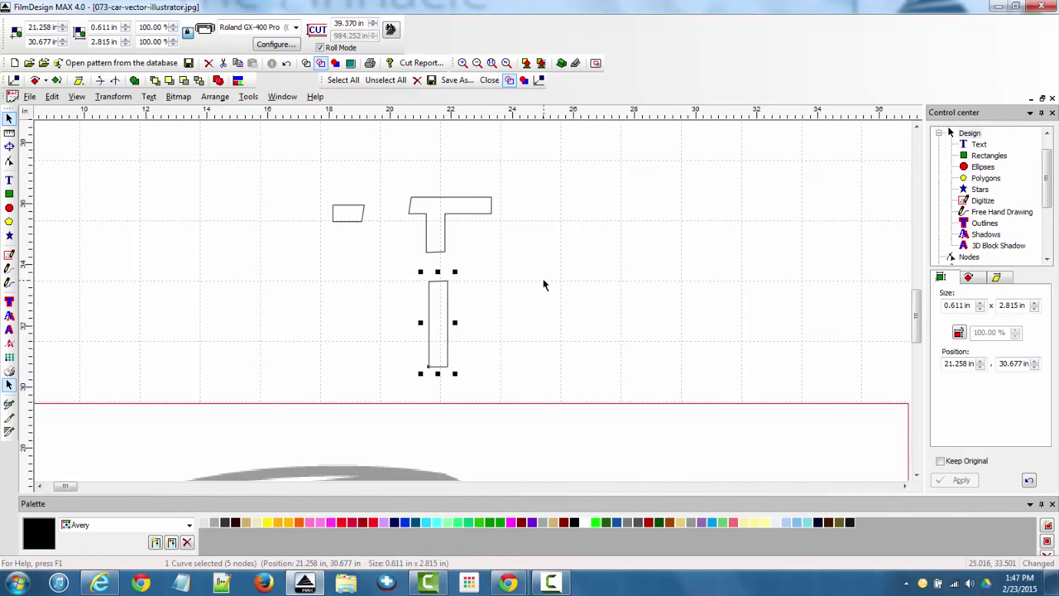
Undo the piece moves and both half cuts to restore the whole letter T, and deselect it.
left_click(287, 65)
left_click(286, 65)
left_click(286, 64)
left_click(286, 64)
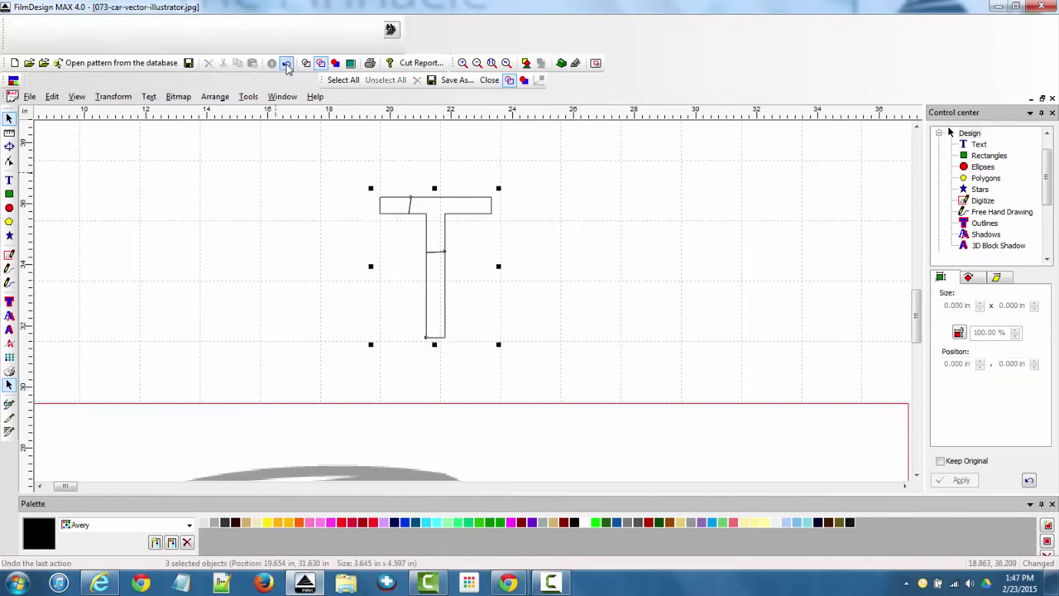
left_click(147, 295)
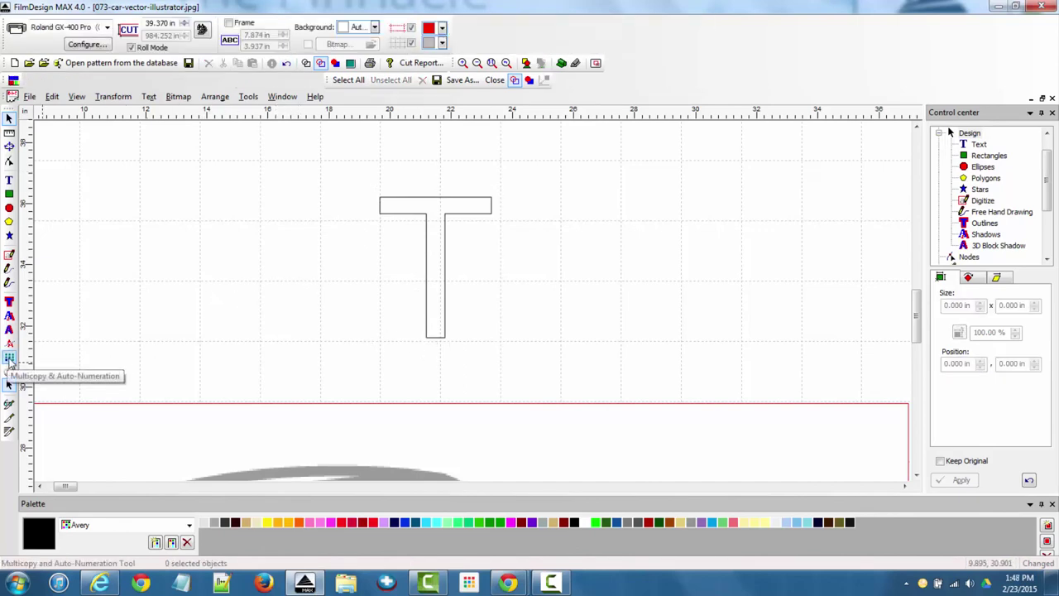
left_click(9, 359)
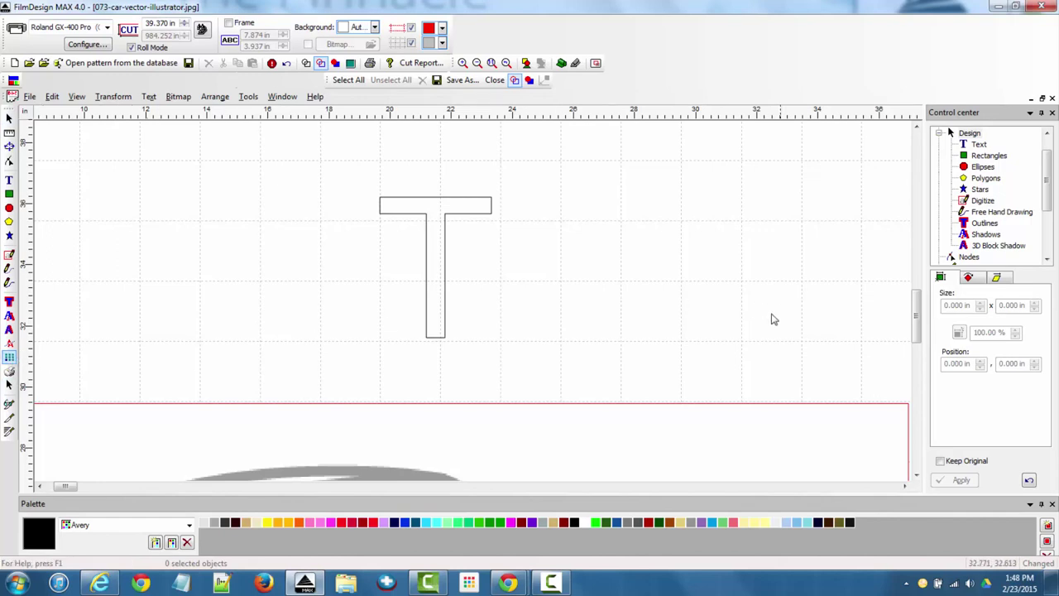
scroll(359, 299, "down", 2)
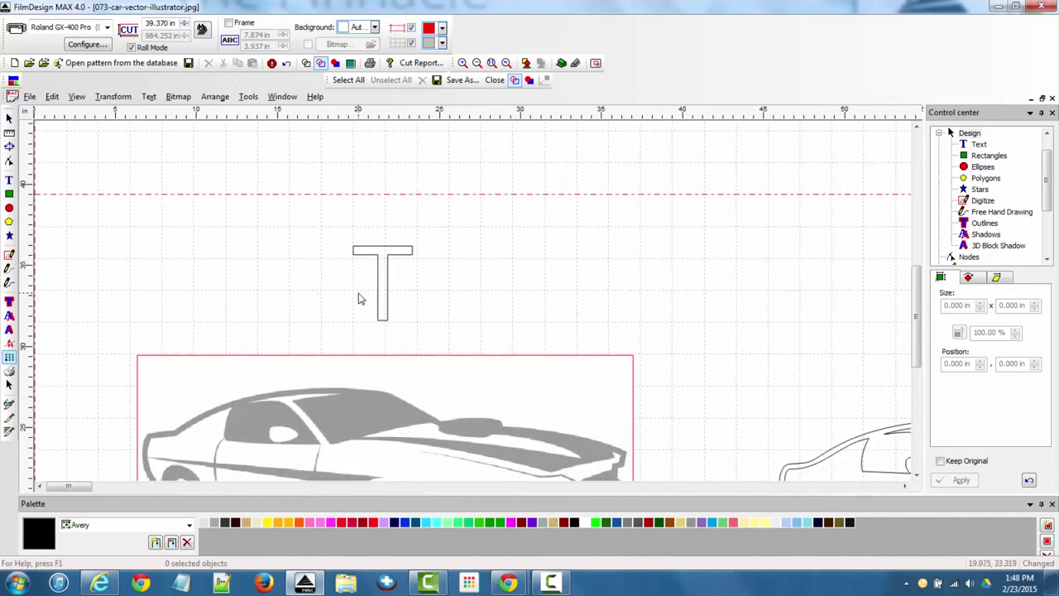
scroll(227, 273, "up", 1)
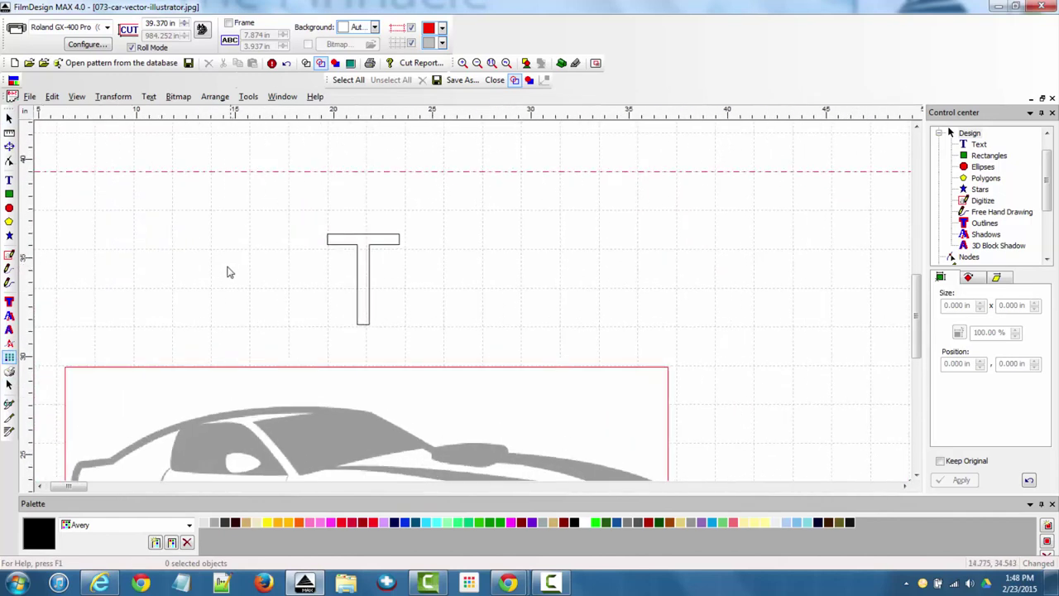
scroll(160, 229, "down", 1)
left_click(9, 119)
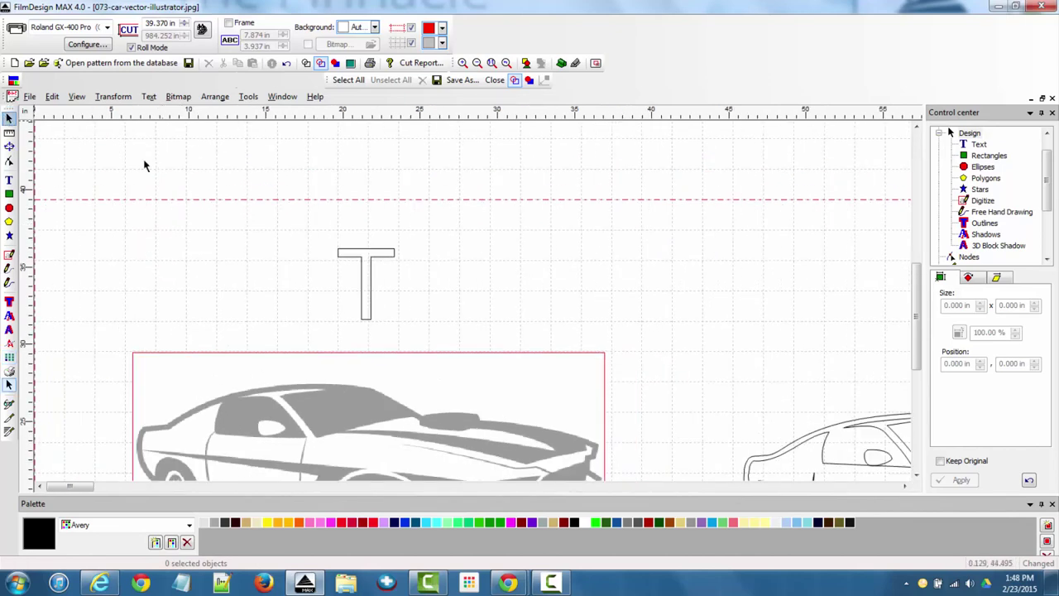
Set up a matrix multicopy of the letter T with 7 rows and 6 columns.
left_click(347, 269)
left_click(9, 358)
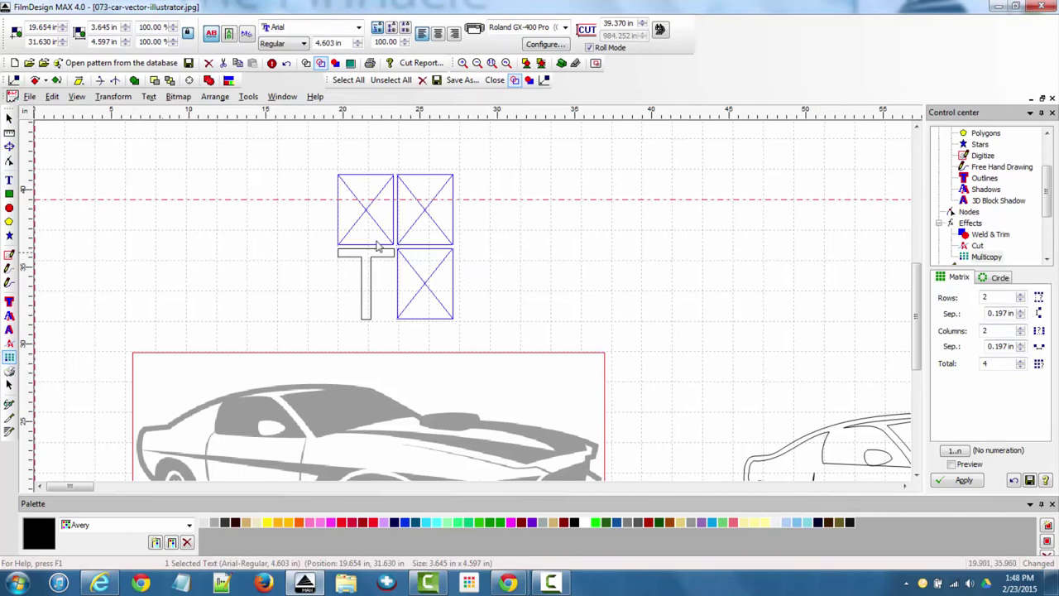
left_click(1022, 295)
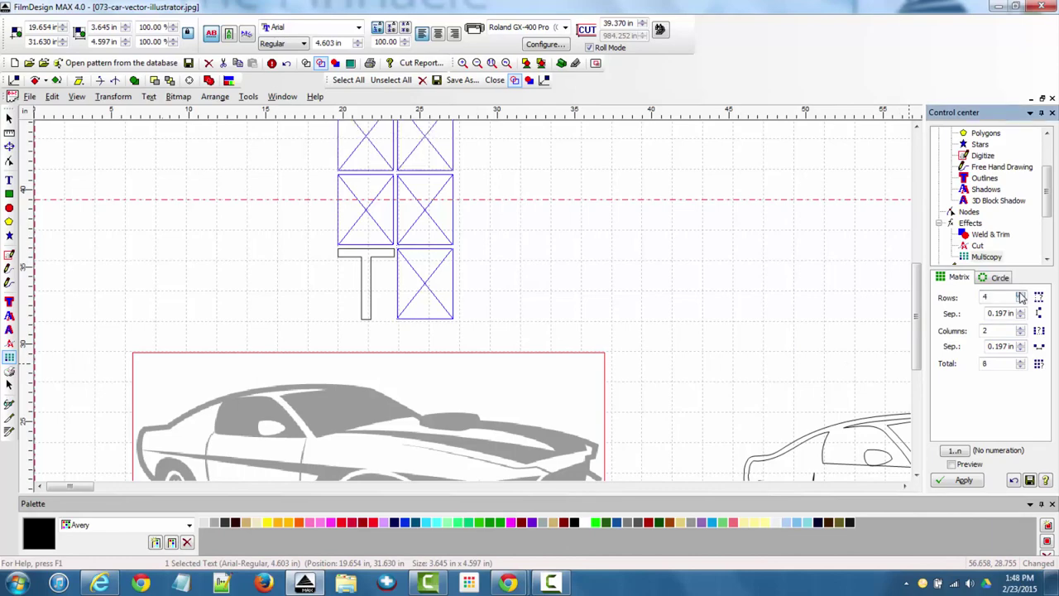
scroll(556, 306, "down", 3)
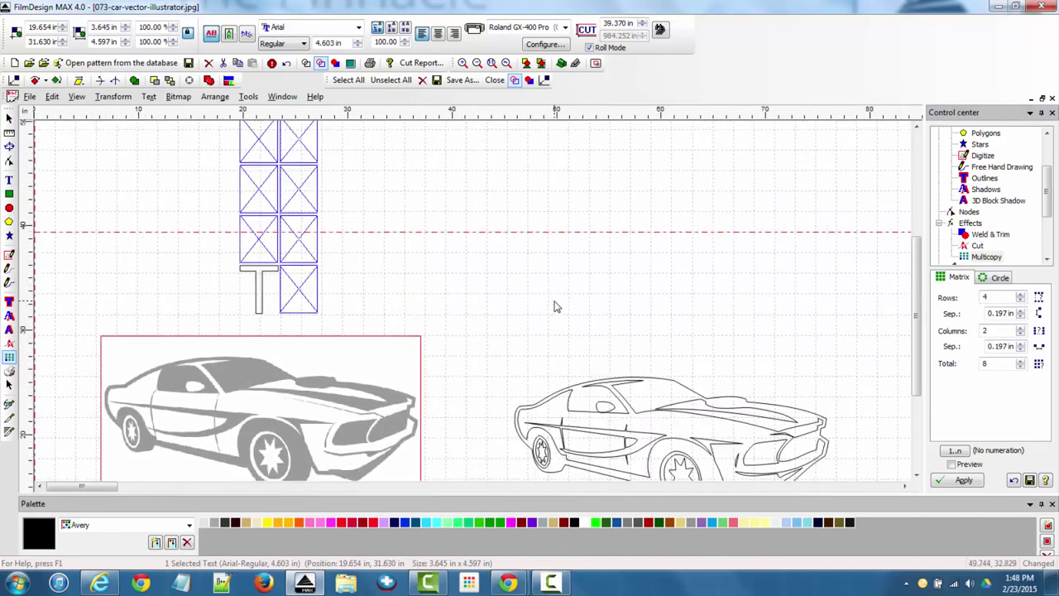
scroll(556, 306, "down", 1)
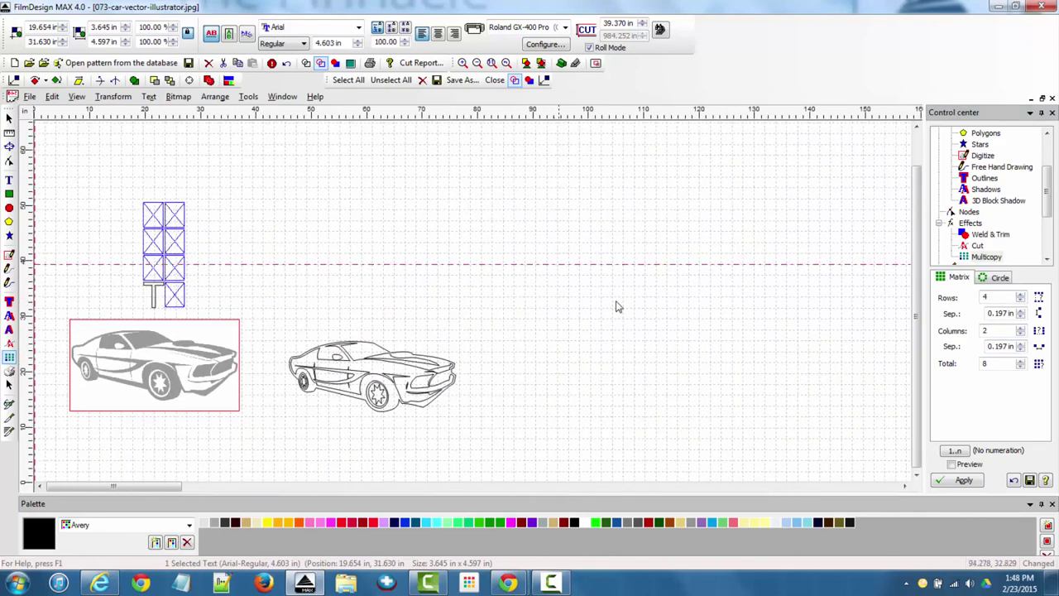
left_click(1021, 294)
left_click(1020, 294)
left_click(1020, 295)
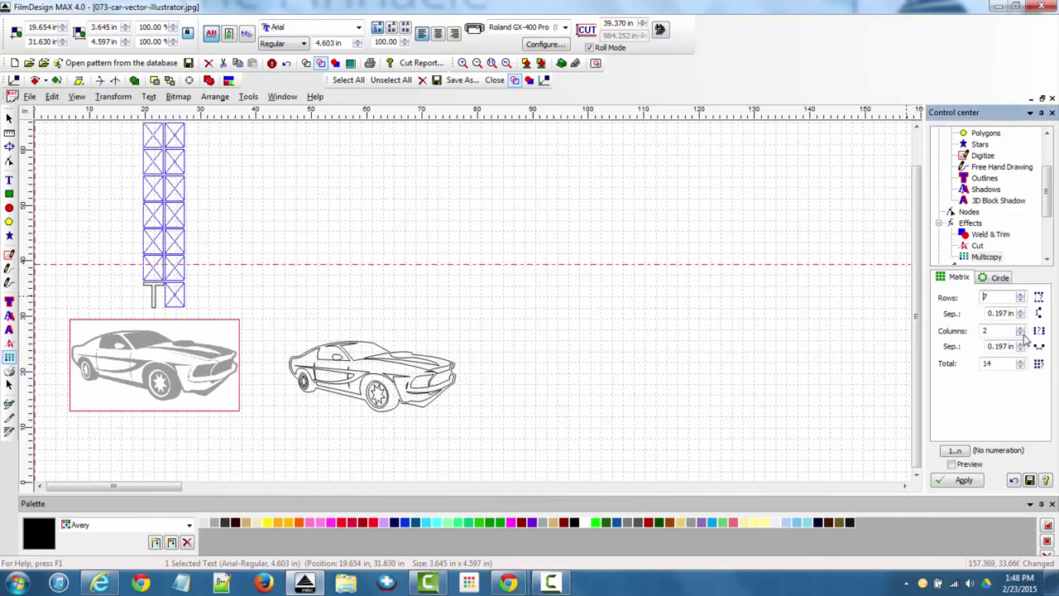
left_click(1021, 329)
left_click(1020, 328)
left_click(1020, 329)
left_click(1020, 329)
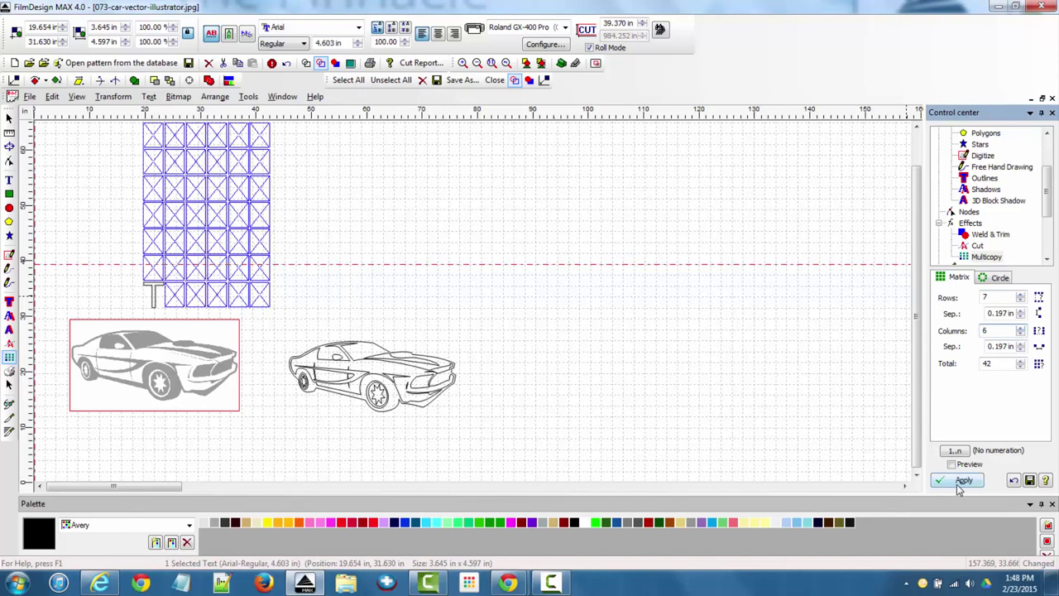
Set the matrix separation to 0.157 in between rows and 0.137 in between columns.
left_click(1021, 318)
left_click(1021, 318)
left_click(1021, 318)
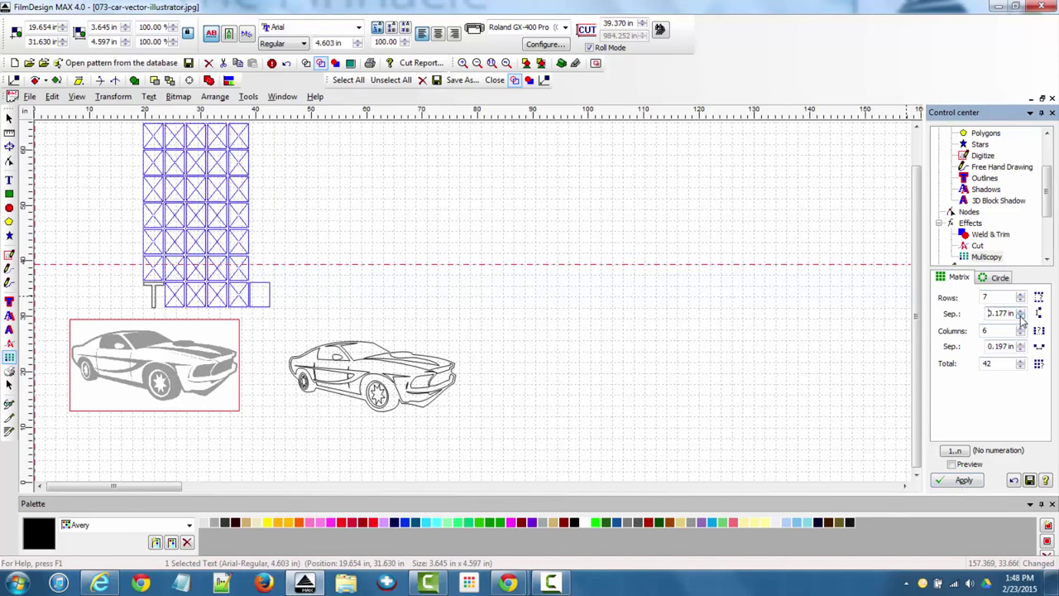
left_click(462, 63)
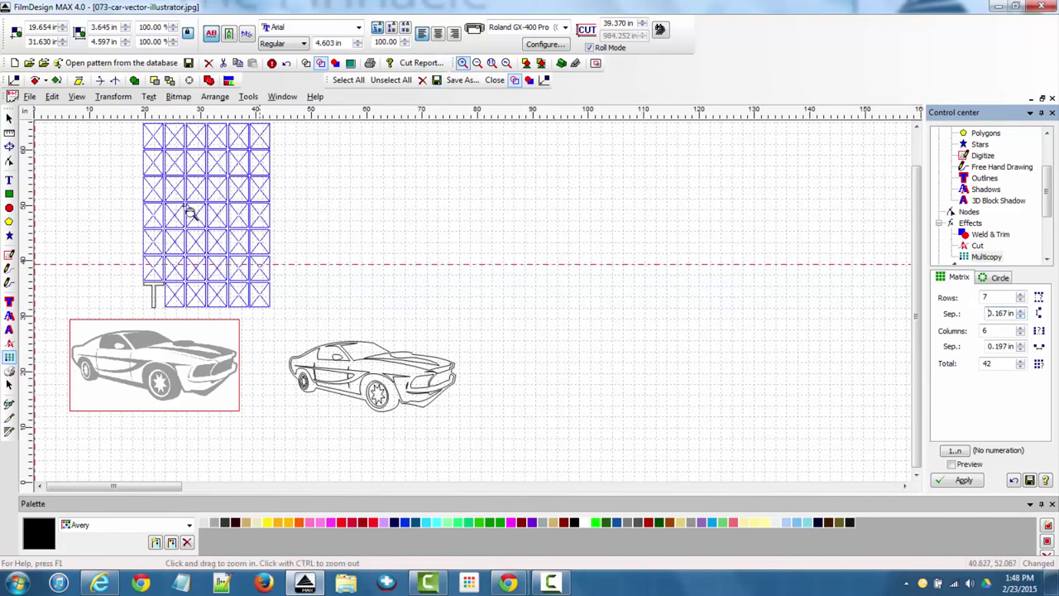
left_click_drag(162, 199, 274, 279)
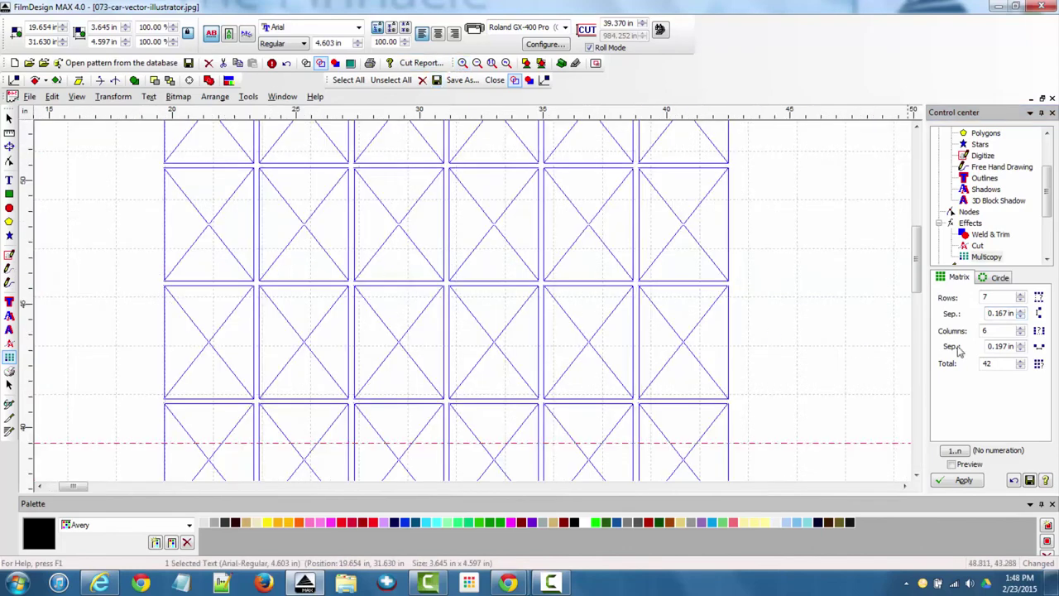
left_click(1022, 349)
left_click(1022, 349)
left_click(1021, 349)
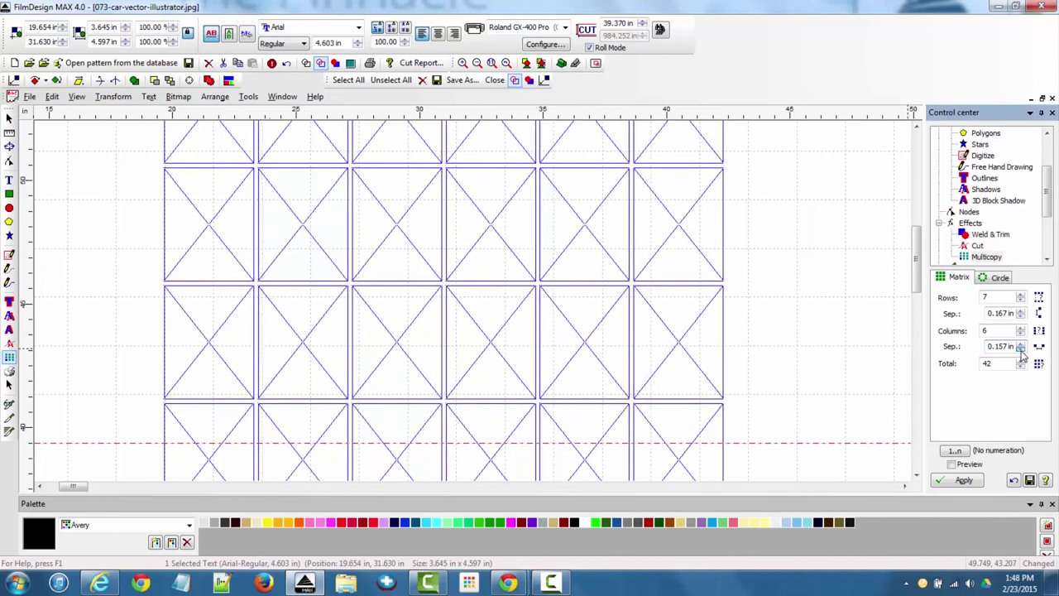
left_click(1022, 349)
left_click(1022, 349)
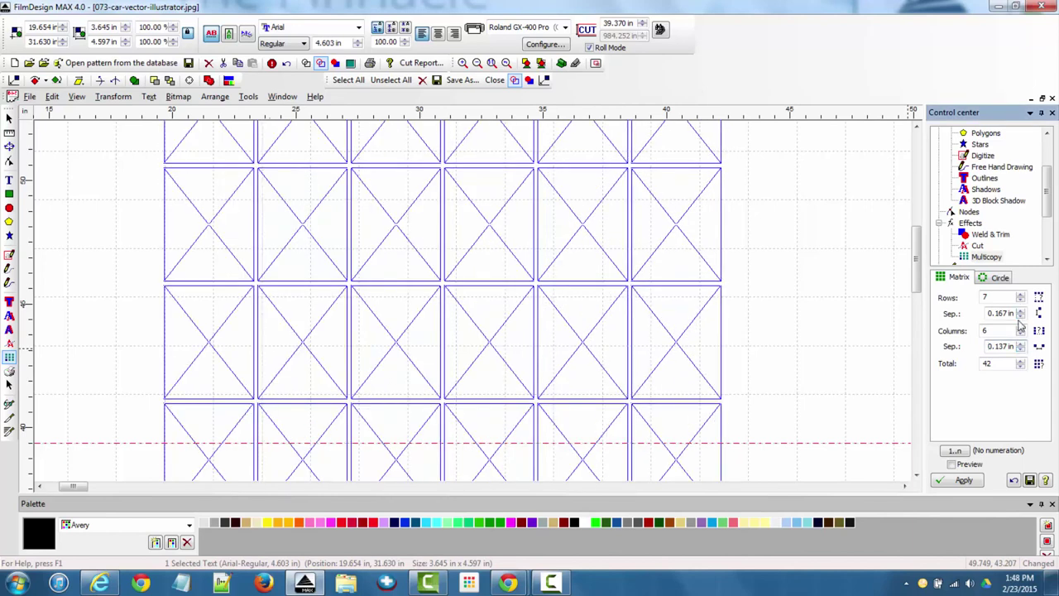
left_click(1021, 318)
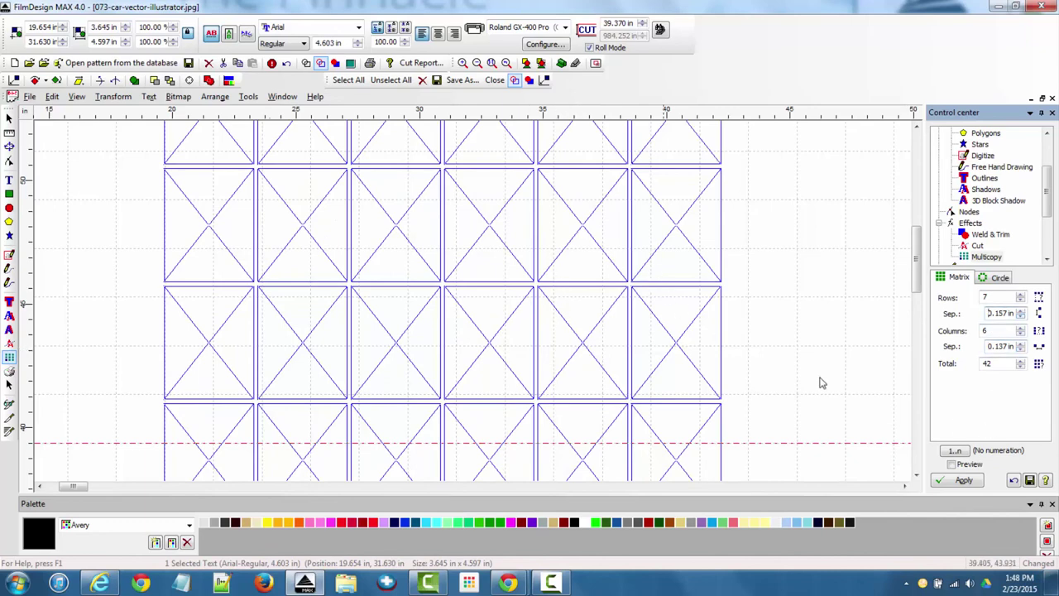
Apply the multicopy to create the matrix of T letters and deselect the copies.
left_click(961, 481)
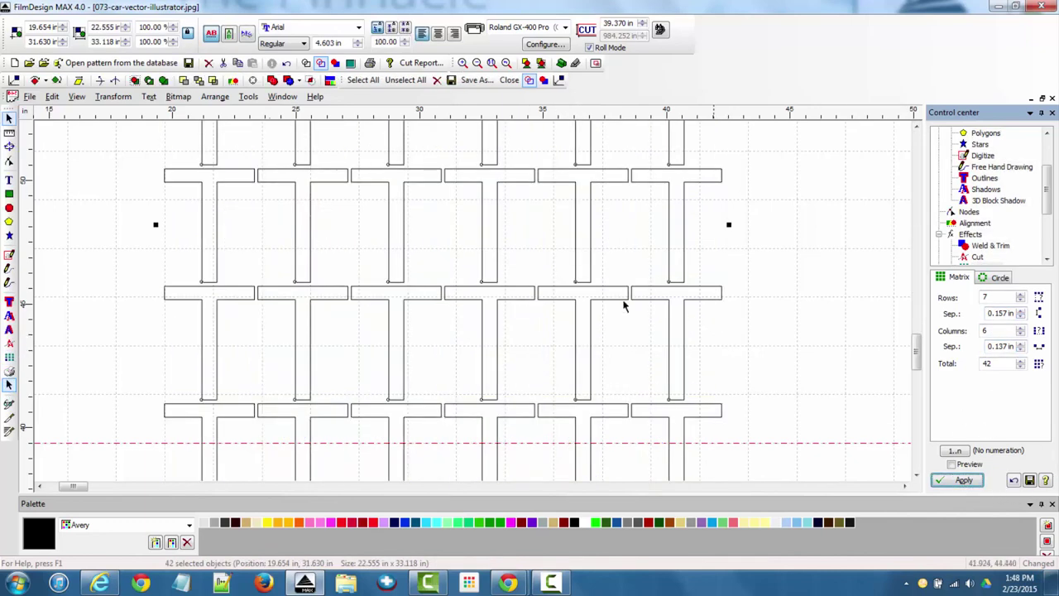
left_click(105, 238)
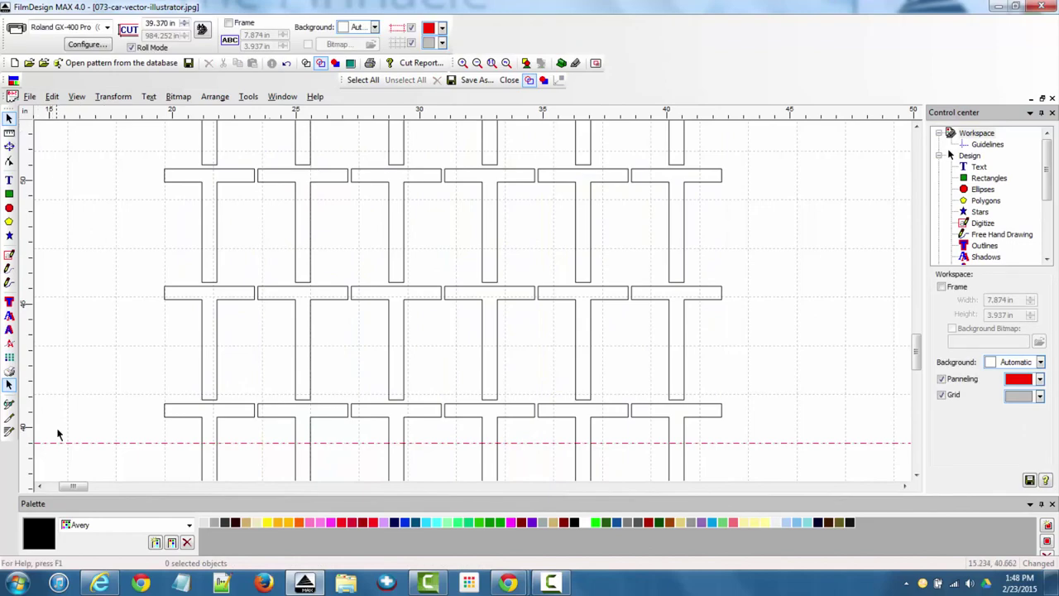
scroll(151, 280, "down", 6)
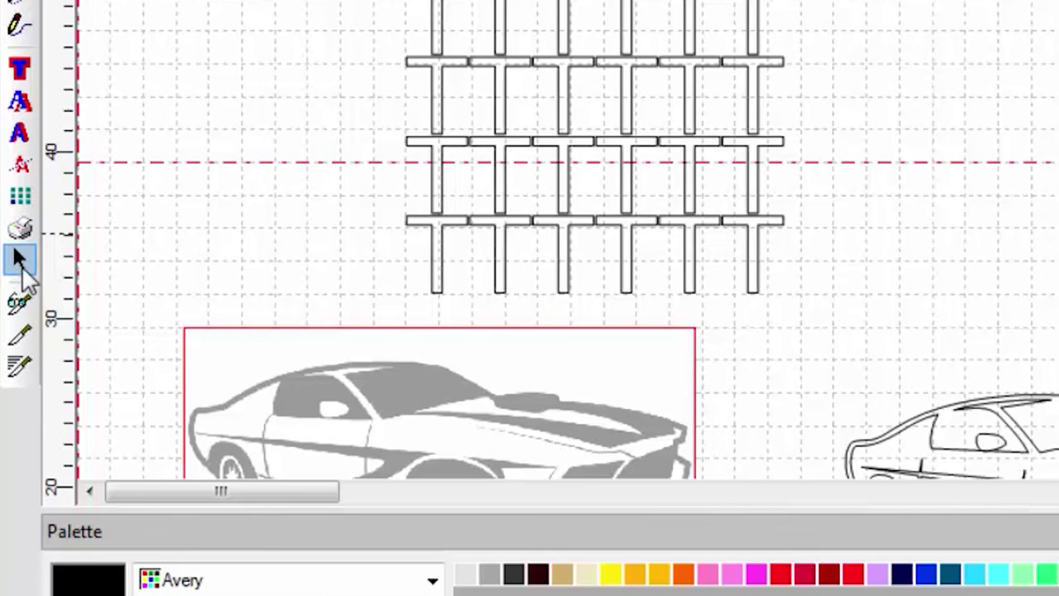
left_click(20, 262)
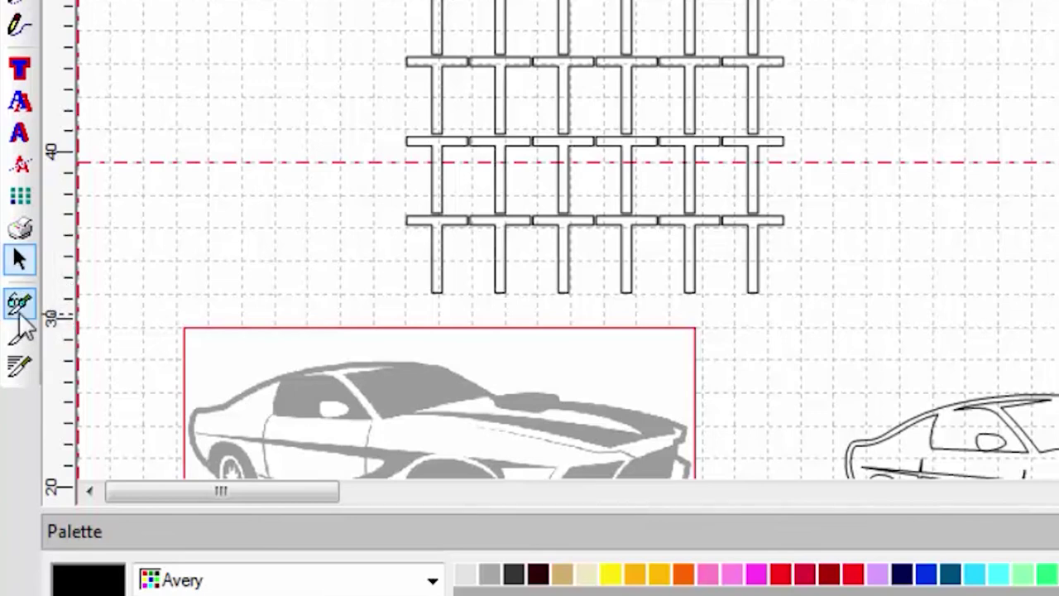